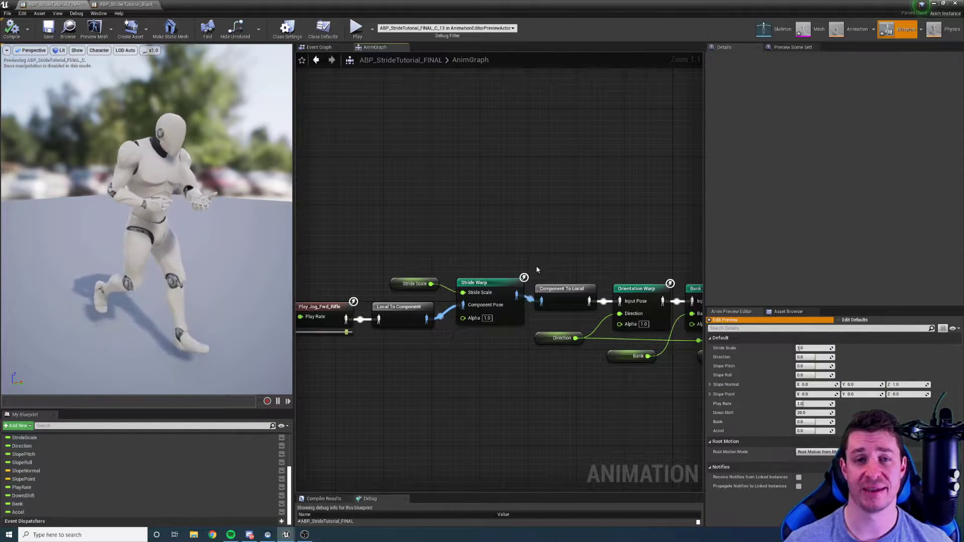
- Select the Stride Warp node and set the preview Stride Scale to 2.0, inspecting the running character from the side
left_click(489, 283)
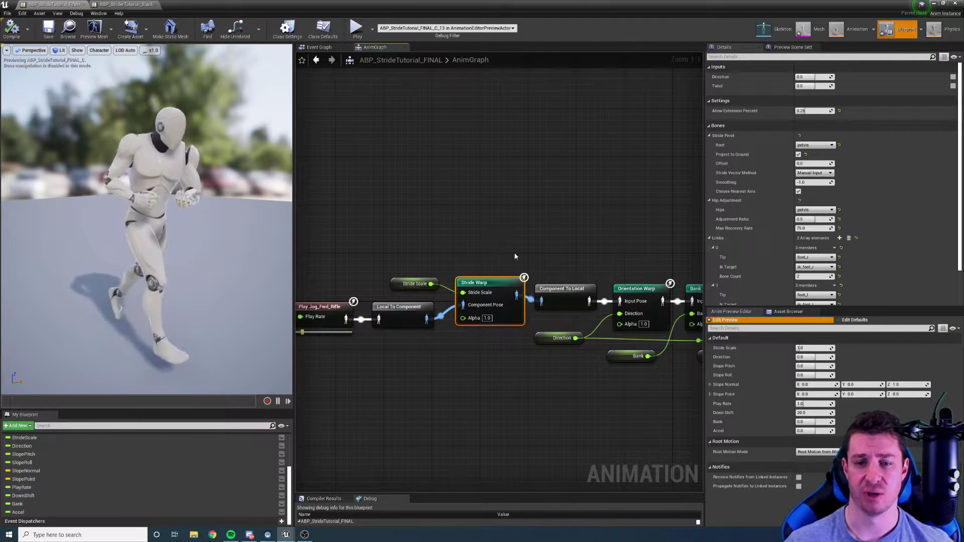
right_click_drag(515, 252, 502, 252)
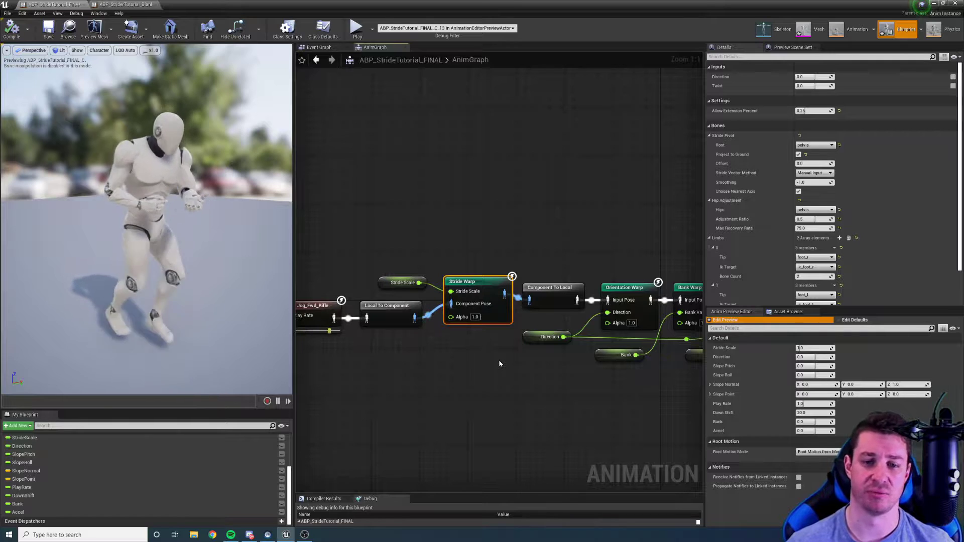
right_click_drag(466, 244, 473, 241)
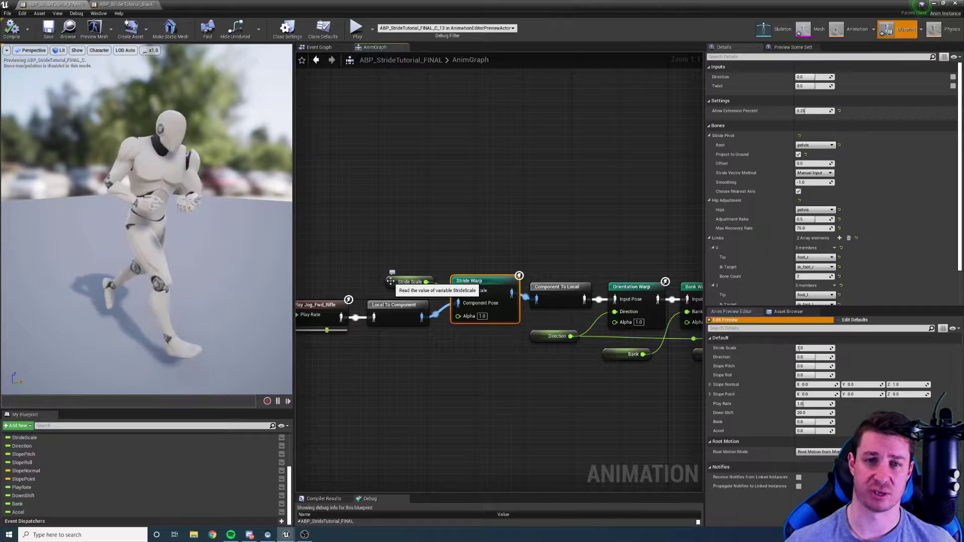
left_click(803, 348)
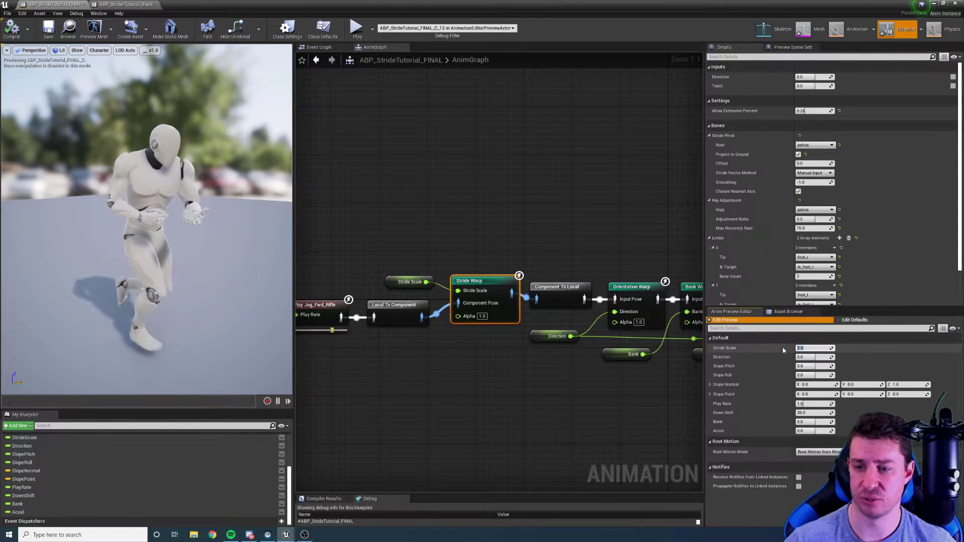
type("2")
key("Return")
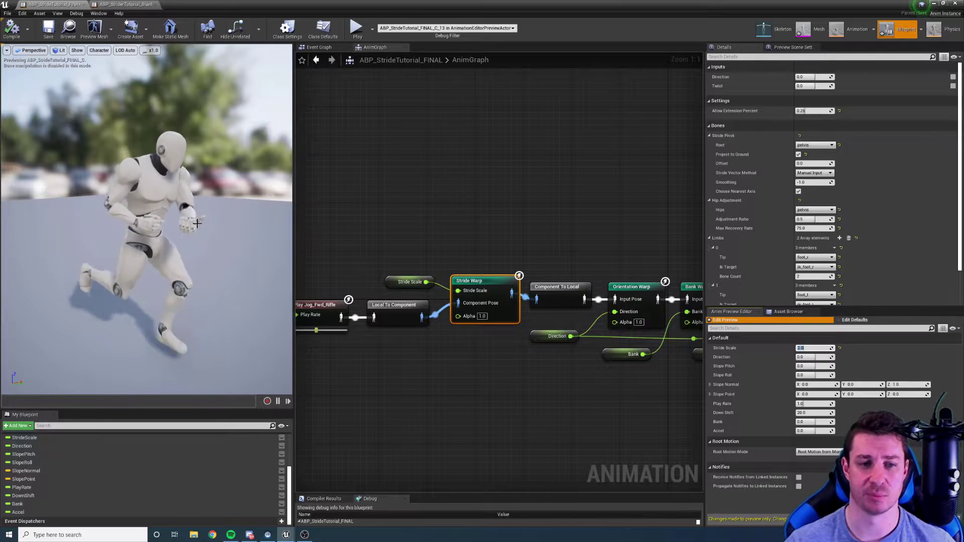
left_click_drag(212, 231, 292, 236, "alt")
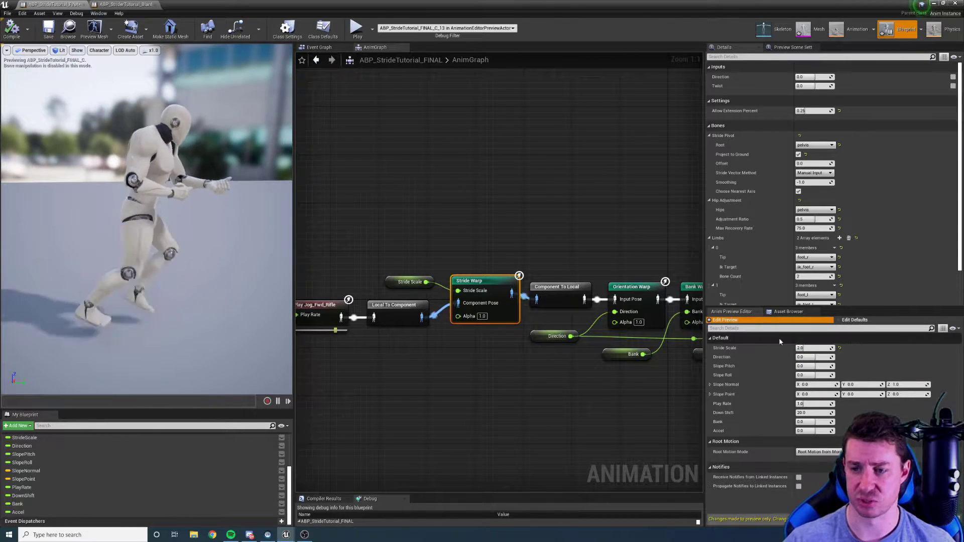
- Try preview Stride Scale values of 0.5 and 0.0 on the running character
left_click_drag(804, 348, 783, 348)
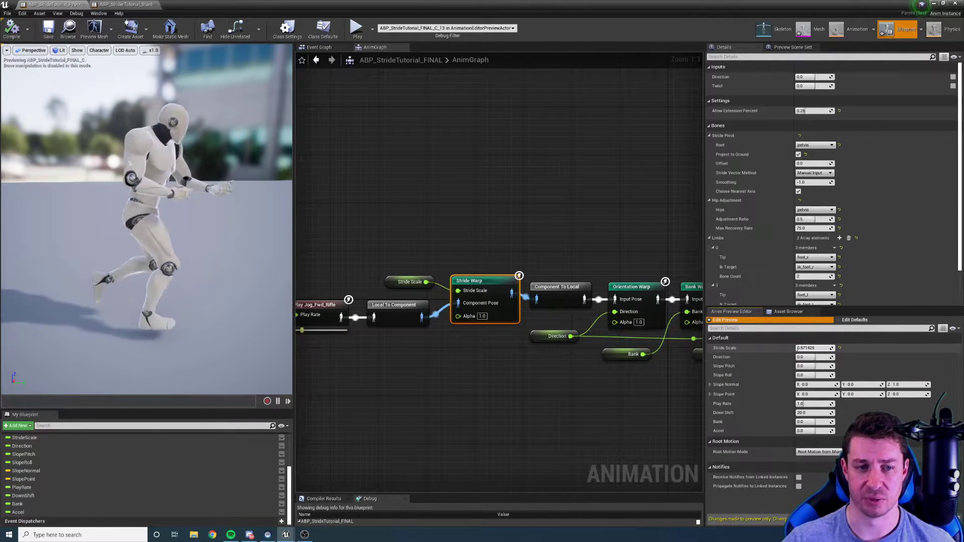
left_click(812, 349)
type("0.5")
key("Return")
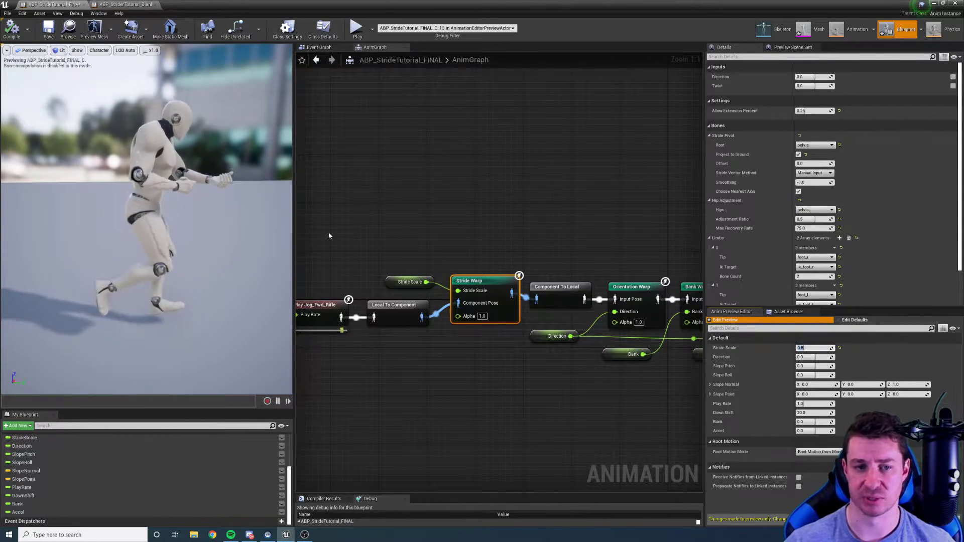
left_click_drag(271, 236, 206, 236)
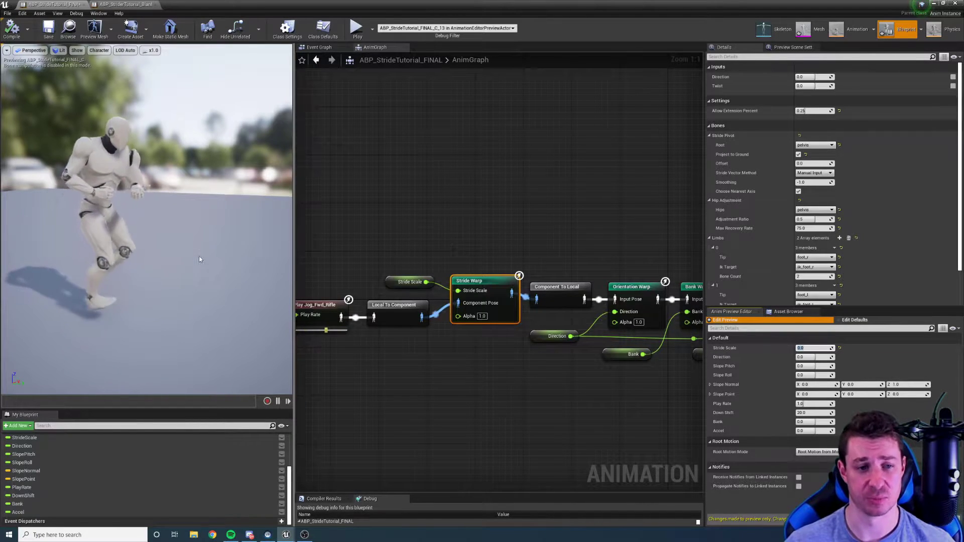
right_click_drag(236, 226, 183, 213)
key("w")
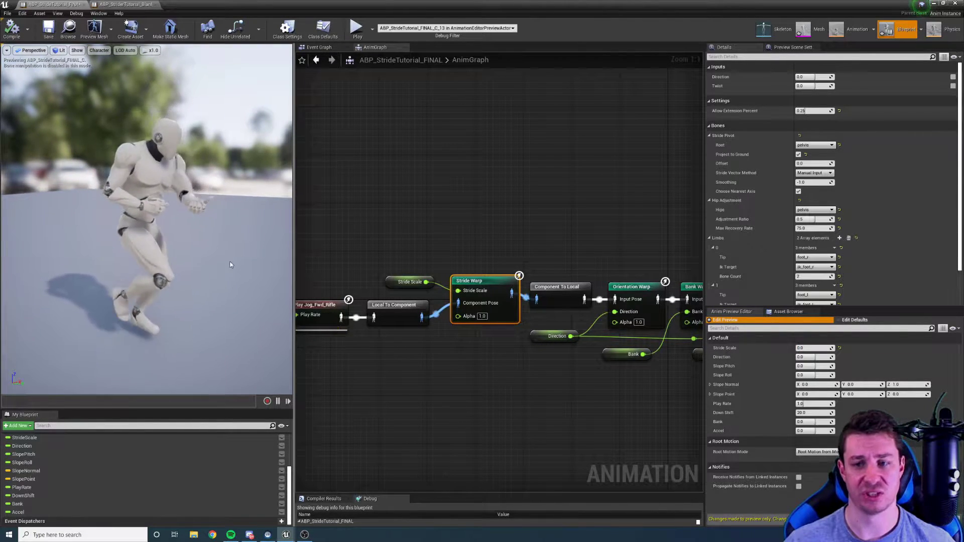
- Reset the preview Stride Scale to 1.0
left_click(808, 348)
type("1")
key("Return")
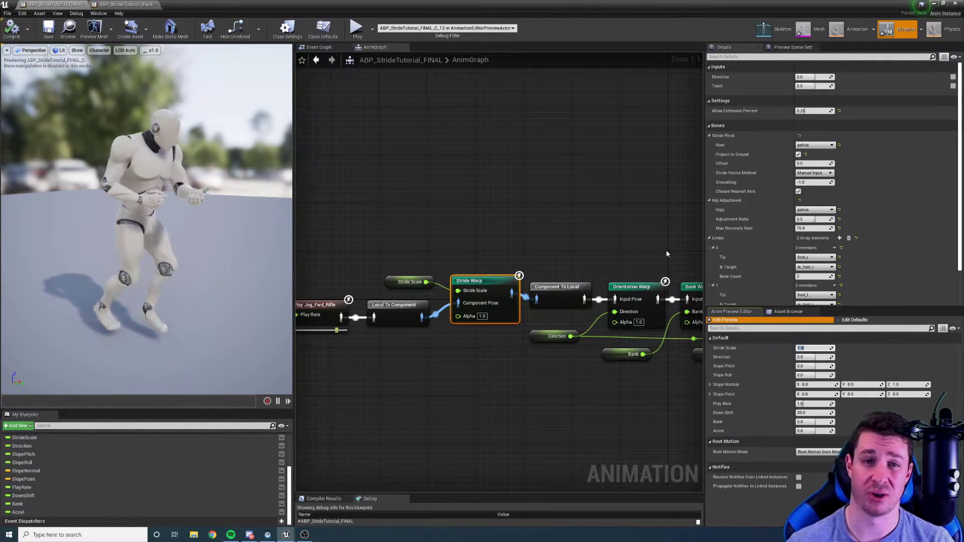
- Try preview Play Rate values of 0.3 and 2.0 on the jog animation
right_click_drag(414, 253, 546, 246)
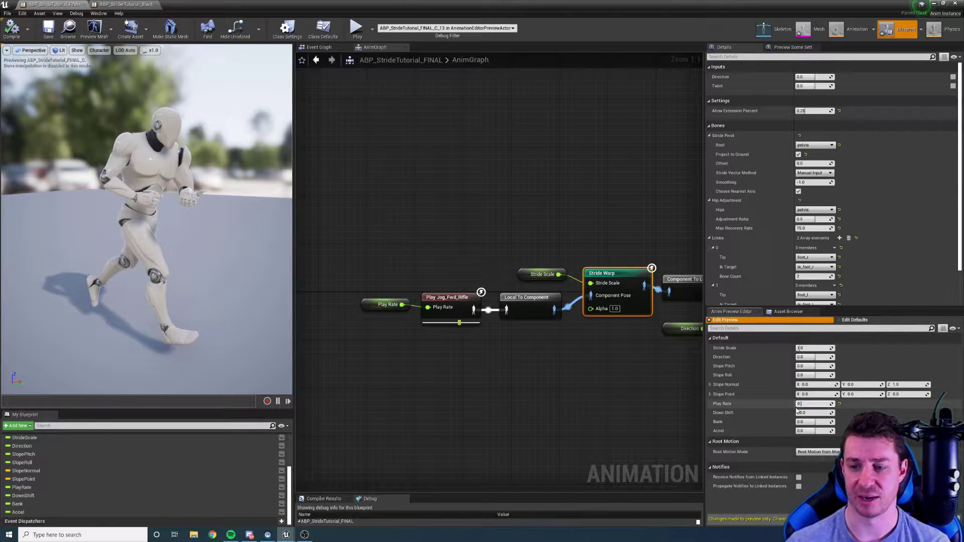
type(".3")
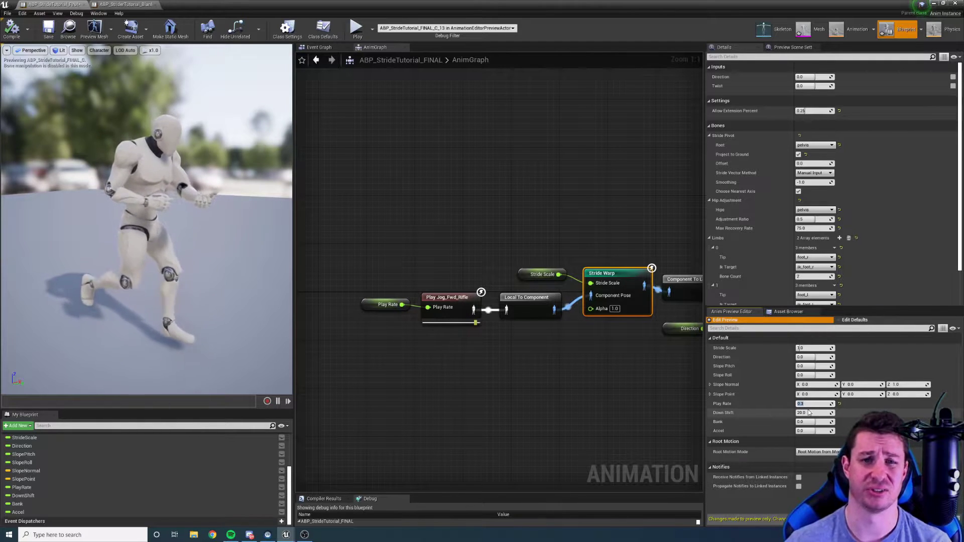
type("2")
key("Return")
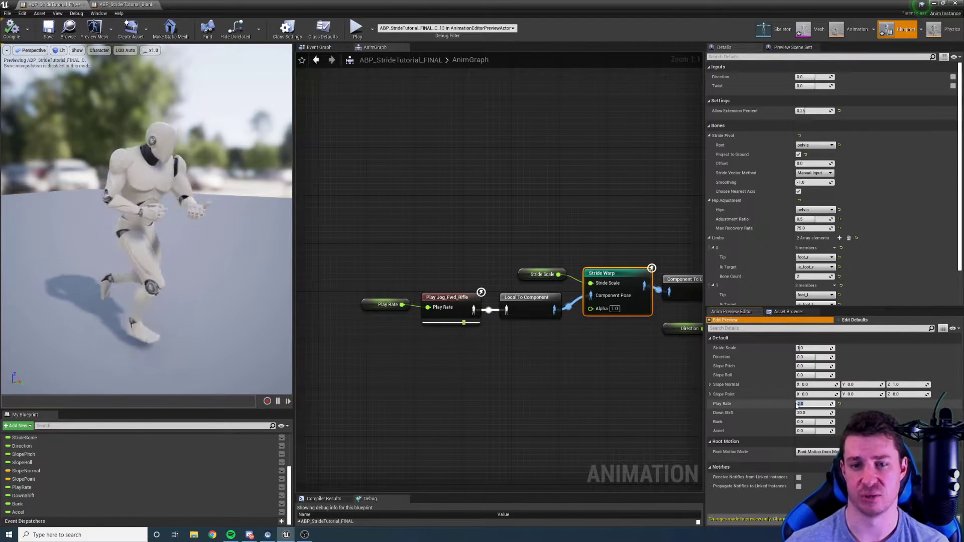
- Return the preview Play Rate to 1.0 and set the preview Stride Scale to 3.0
type("1")
key("Return")
left_click(812, 348)
type("3")
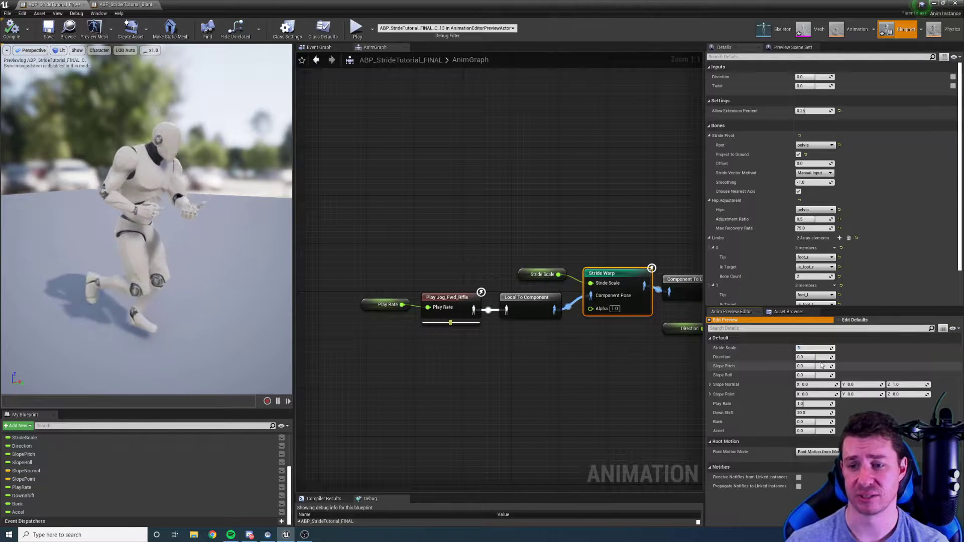
key("Return")
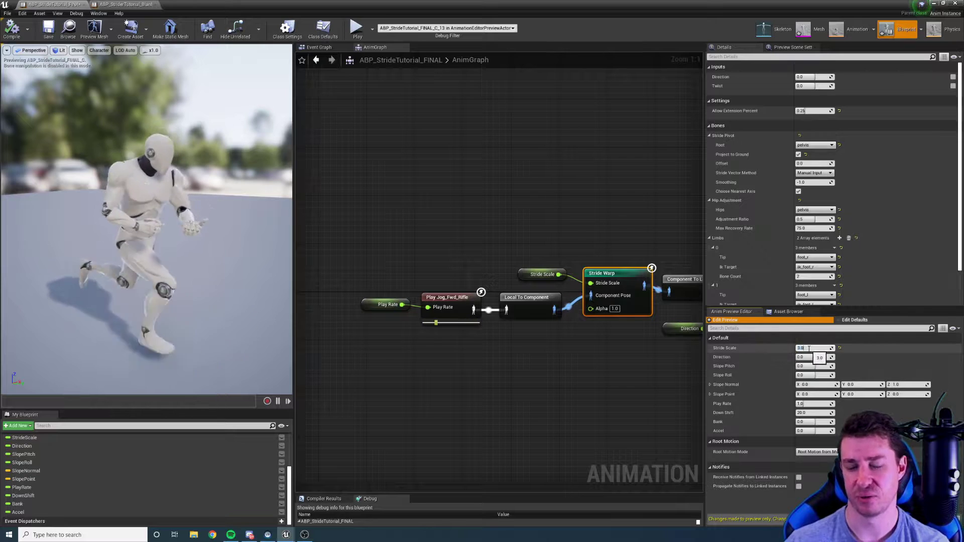
- Set the preview Stride Scale to 2.0 and the preview Play Rate to 1.1
type("2")
key("Return")
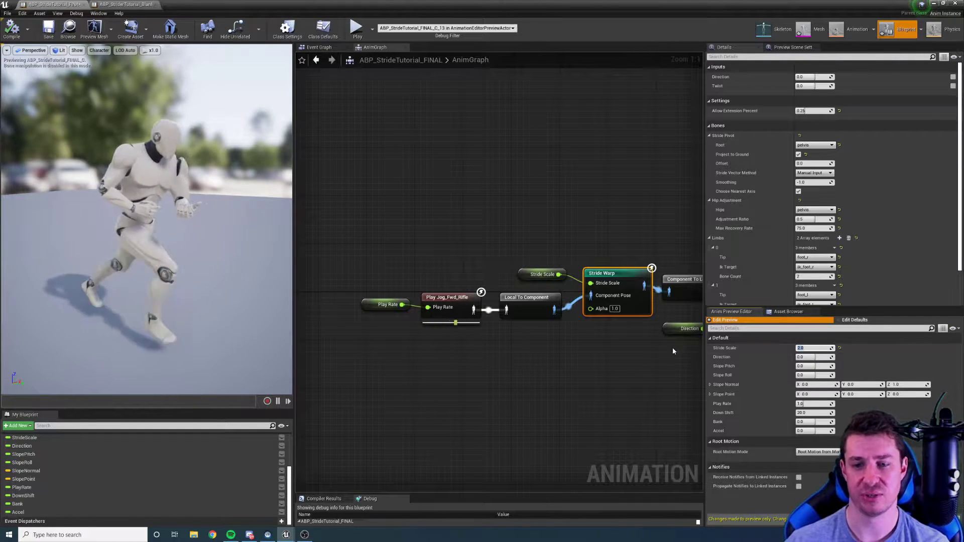
left_click(815, 404)
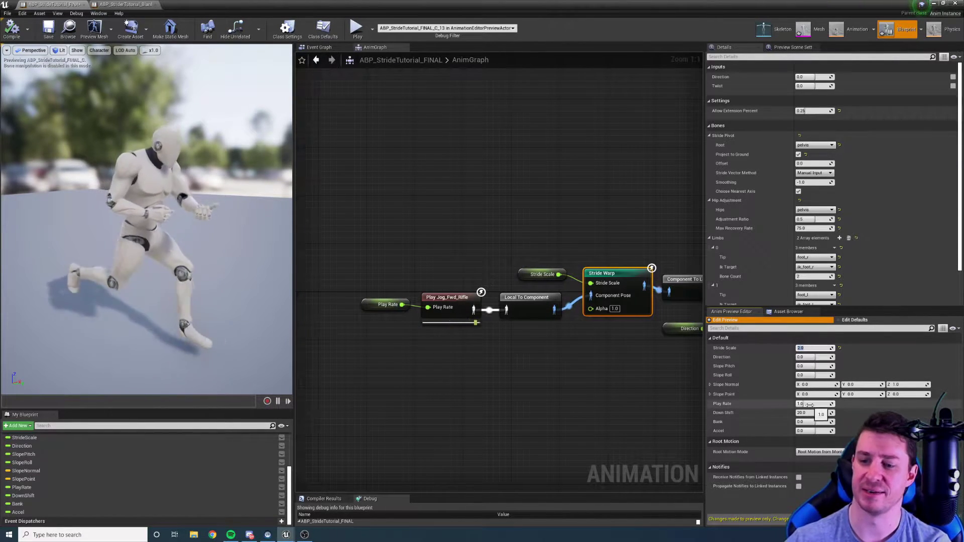
type("1.1.1")
key("Return")
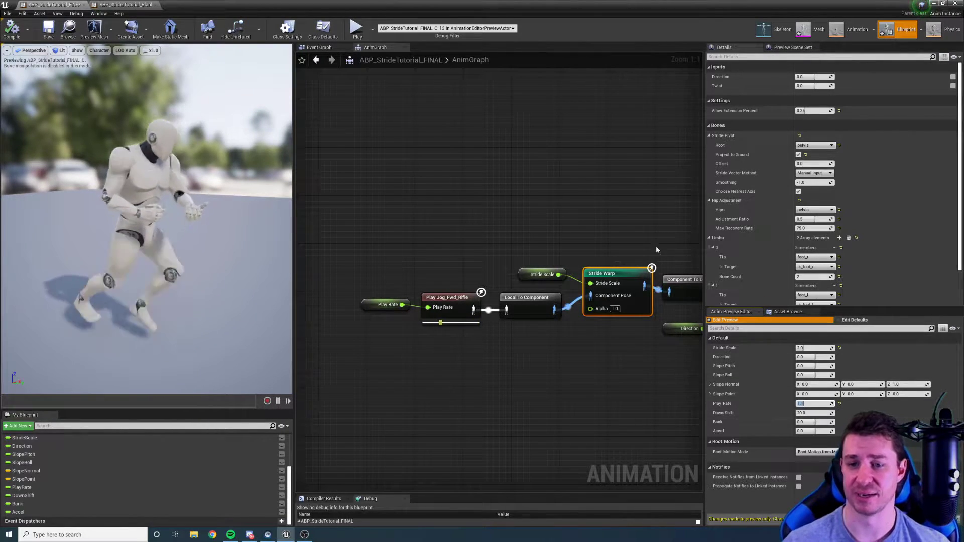
right_click_drag(647, 246, 560, 249)
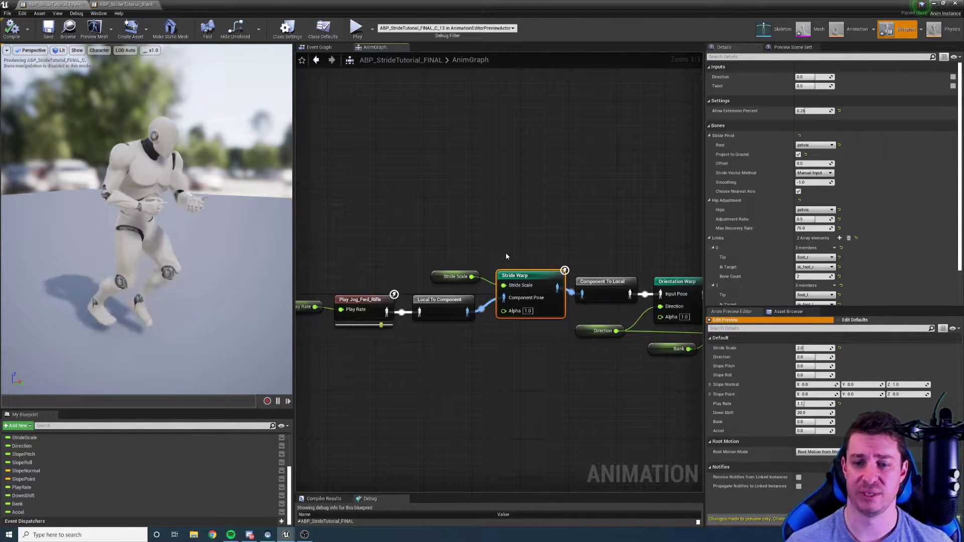
- Switch to the ABP_StriderTutorial_Blank blueprint and add a Stride Warp node between the Play Jog_Fwd_Rifle and Output Pose nodes
left_click(468, 87)
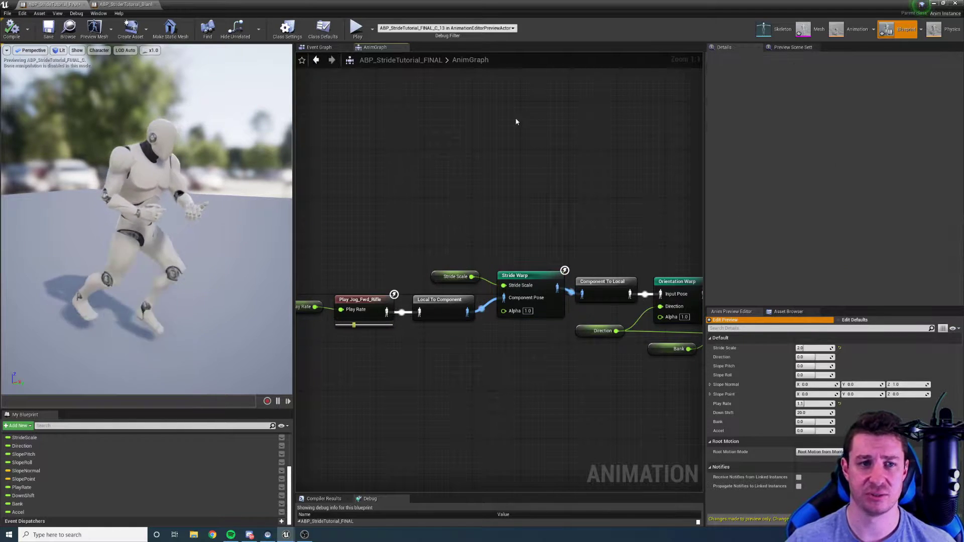
left_click(123, 6)
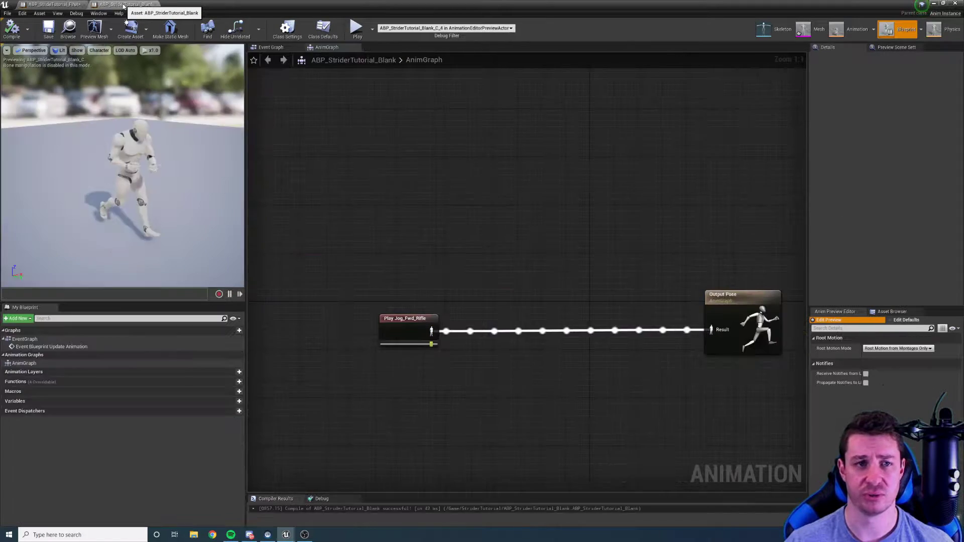
right_click_drag(487, 248, 450, 189)
left_click_drag(372, 259, 358, 253)
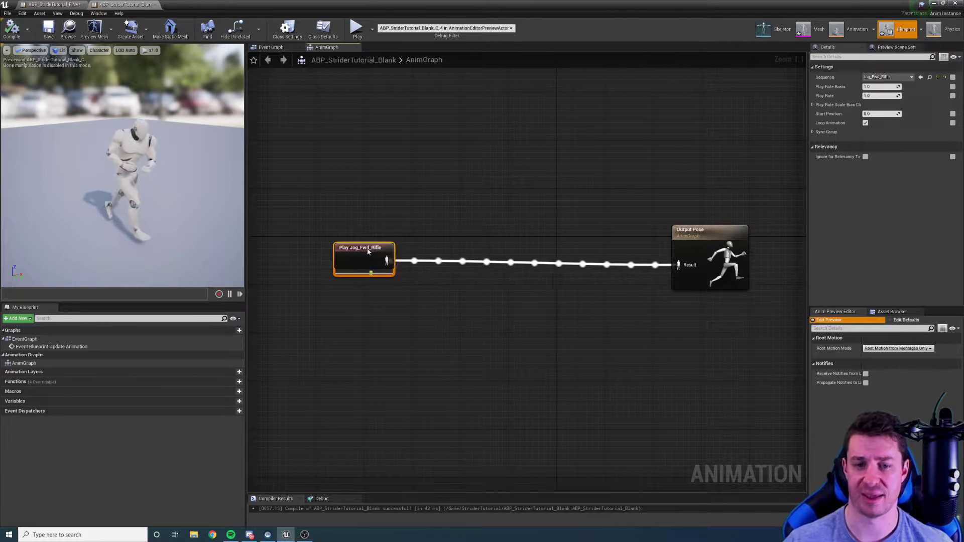
right_click(491, 218)
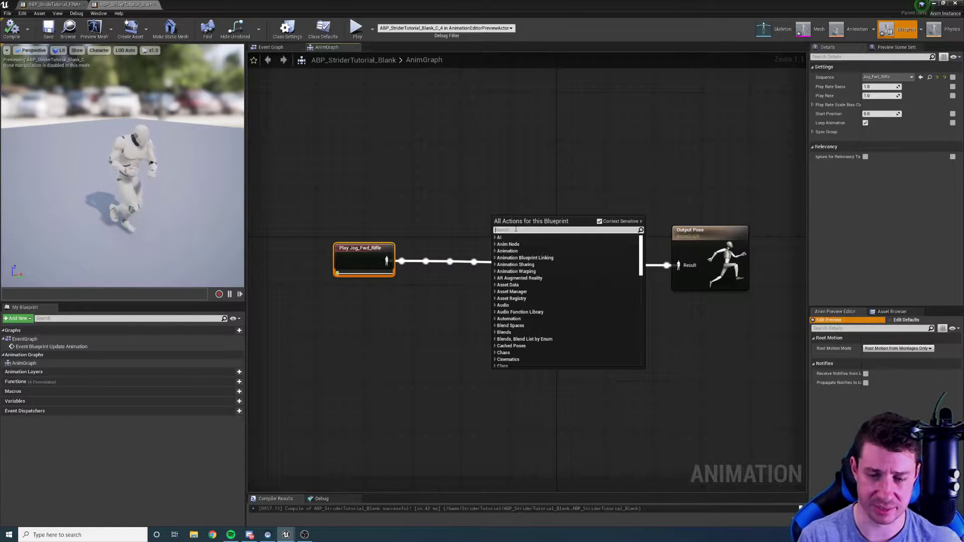
type("Warp")
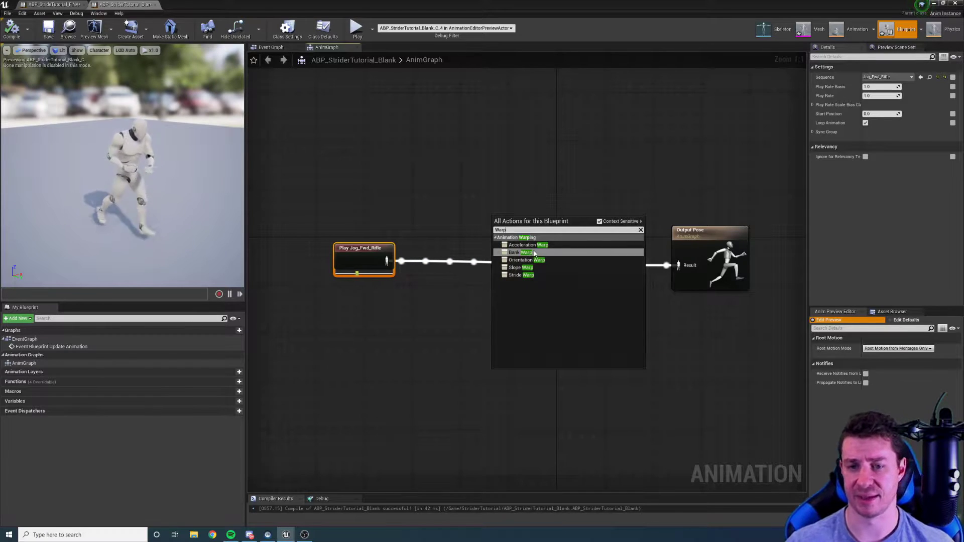
left_click(520, 276)
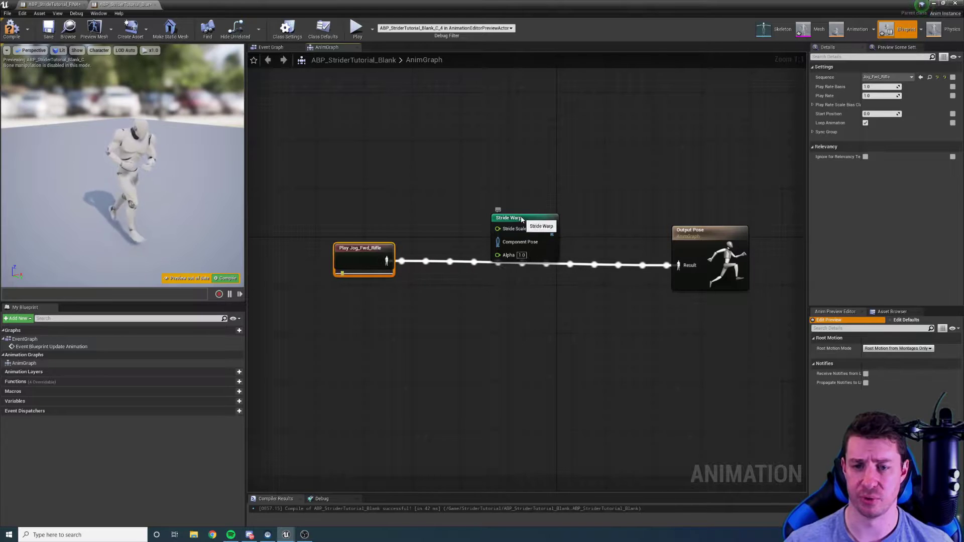
- Wire Stride Warp between Play Jog_Fwd_Rifle and Output Pose through Local To Component and Component To Local conversions, and align the nodes
left_click_drag(521, 219, 678, 265)
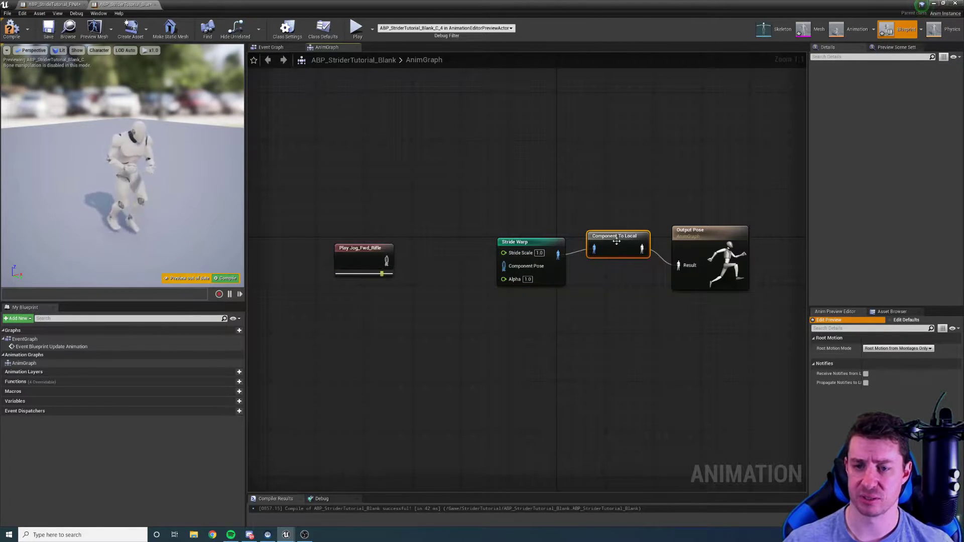
left_click_drag(616, 240, 616, 252)
left_click_drag(505, 265, 390, 264)
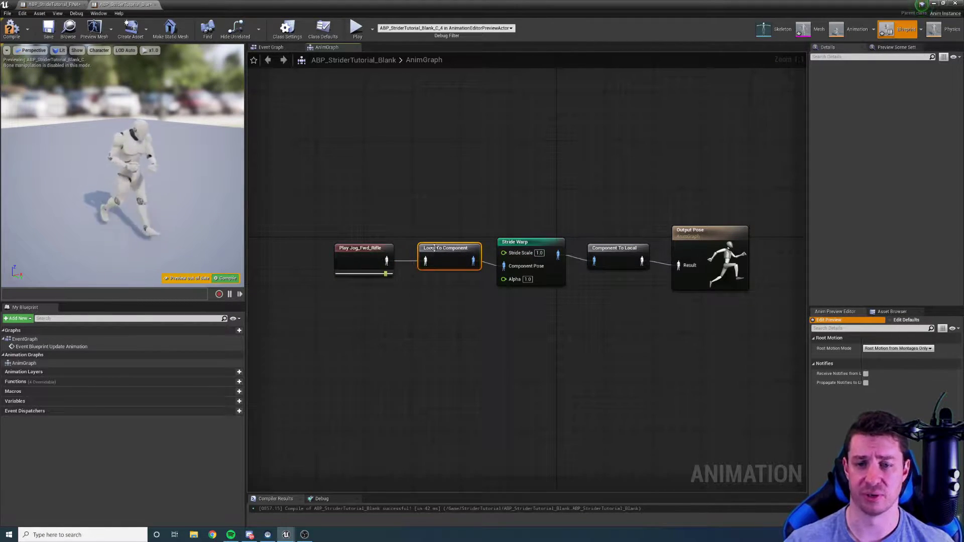
left_click_drag(445, 248, 438, 248)
left_click(512, 216)
left_click_drag(526, 241, 505, 244)
- Promote Stride Warp's Stride Scale input to a float variable named StrideScale and place its node beside the input
left_click_drag(453, 226, 446, 231)
left_click(496, 245)
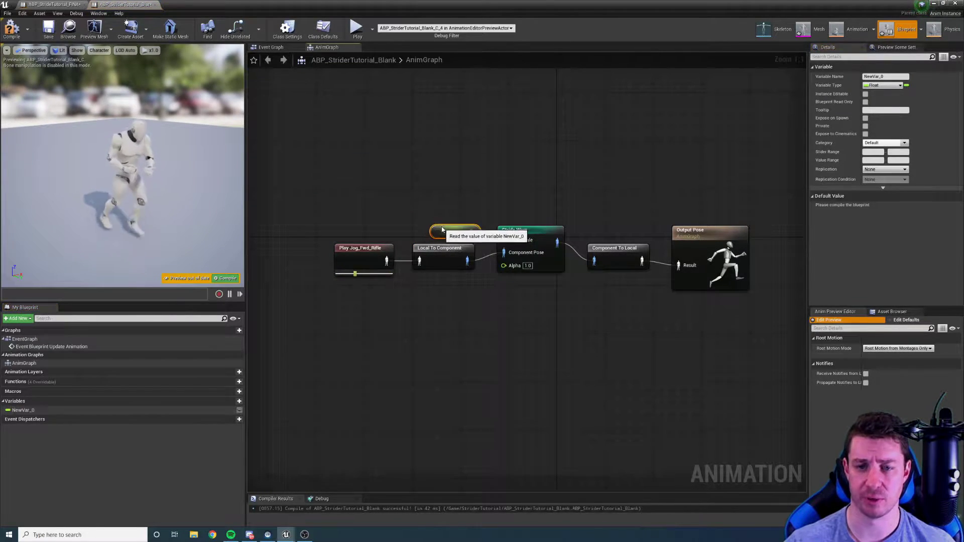
left_click(901, 78)
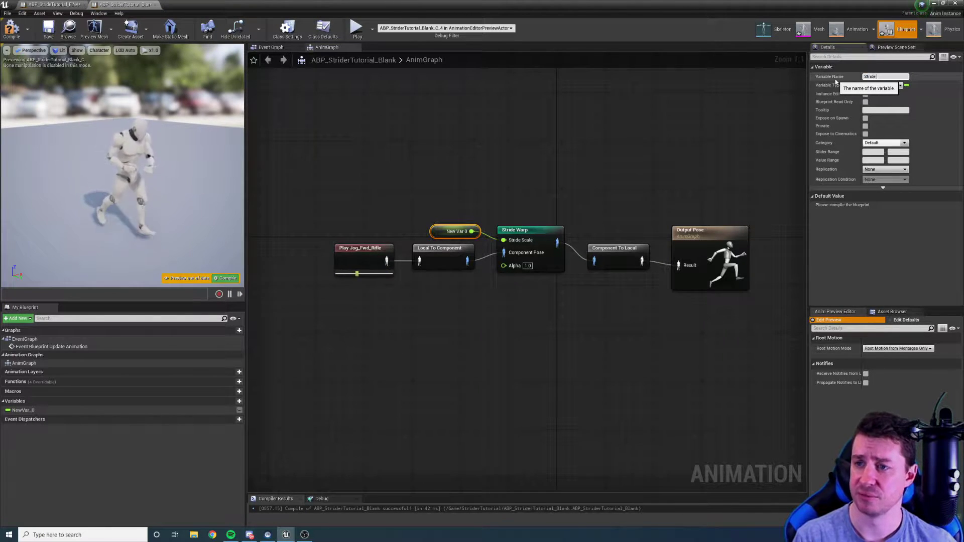
key("Return")
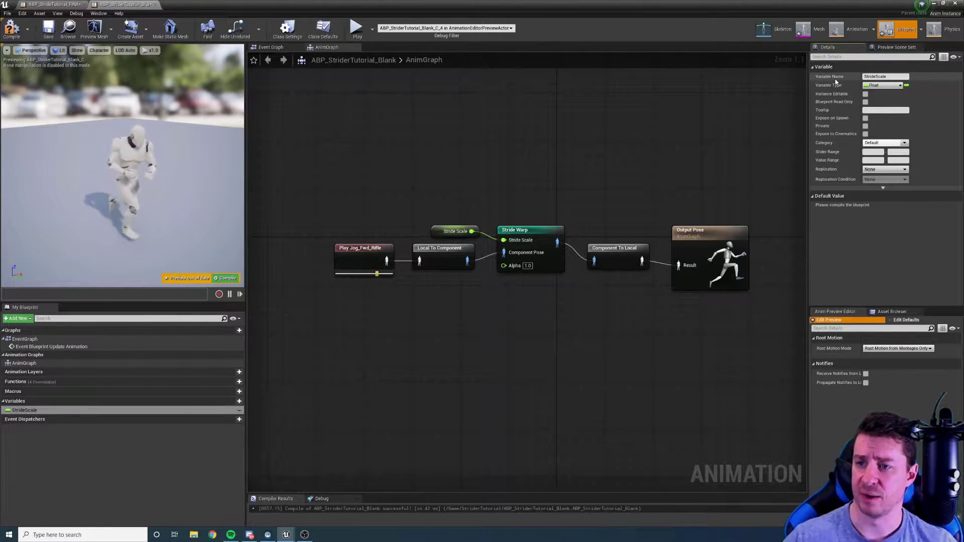
- Set the StrideScale variable's slider range and value range both to 0–5, and compile the animation blueprint
left_click(869, 153)
type("0")
left_click(893, 152)
left_click(876, 161)
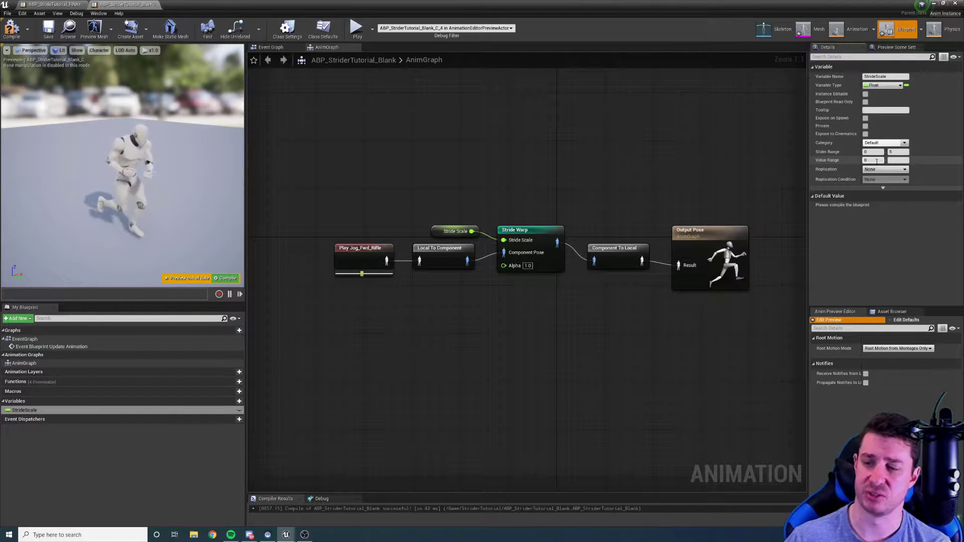
left_click(878, 162)
type("0")
left_click(898, 161)
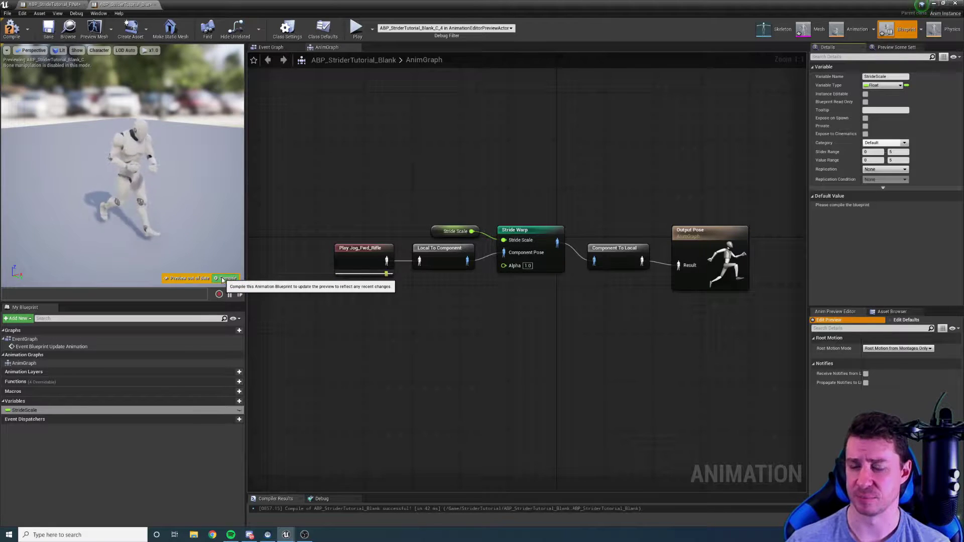
left_click(227, 278)
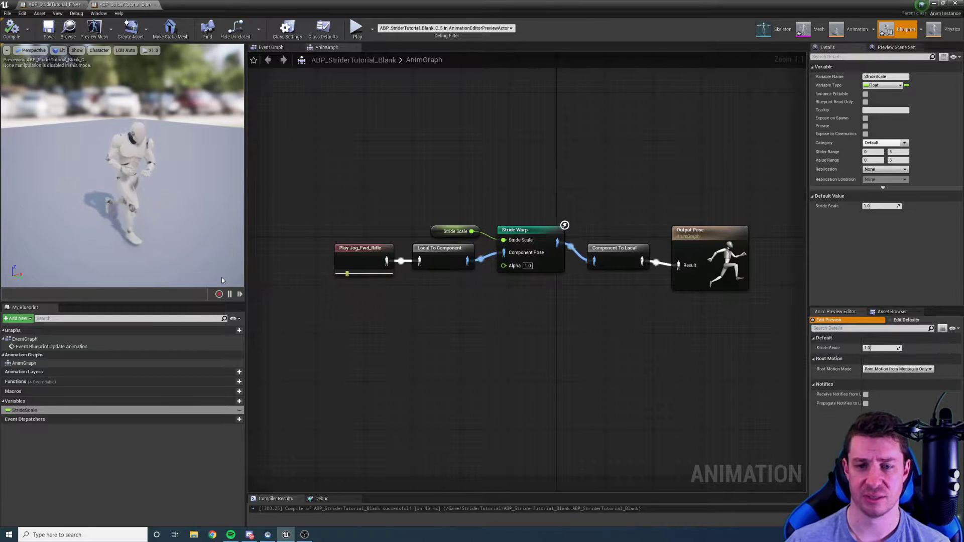
- Set the Stride Warp node's Stride Pivot root to pelvis, enable Project to Ground, and compile the blueprint
left_click(522, 232)
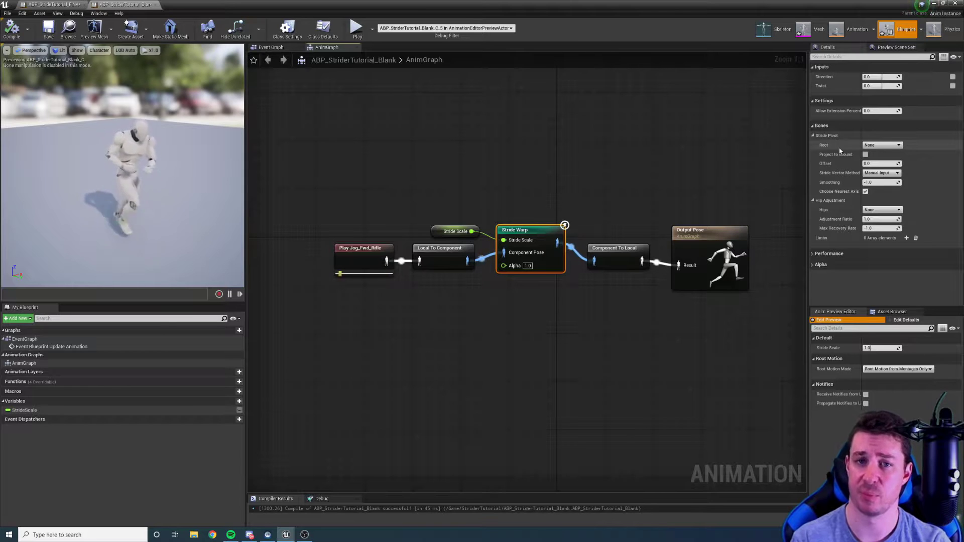
left_click(882, 145)
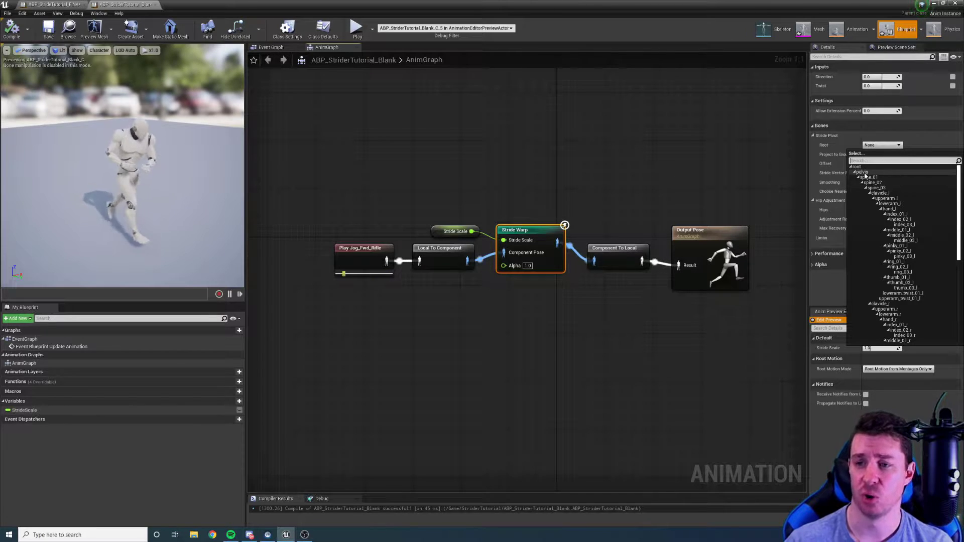
left_click(861, 172)
left_click(865, 155)
left_click(227, 279)
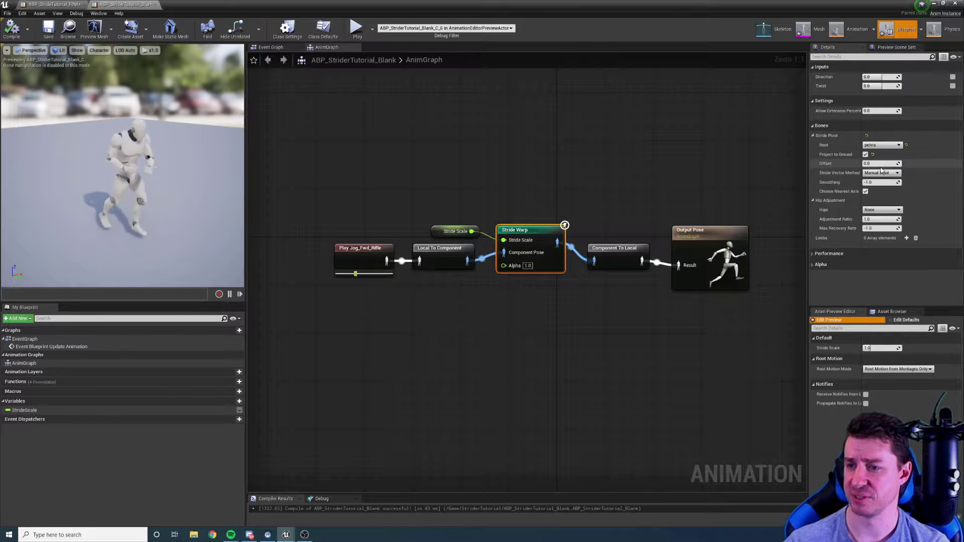
- Set the Hips bone in Stride Warp's Hip Adjustment settings to pelvis
left_click(813, 136)
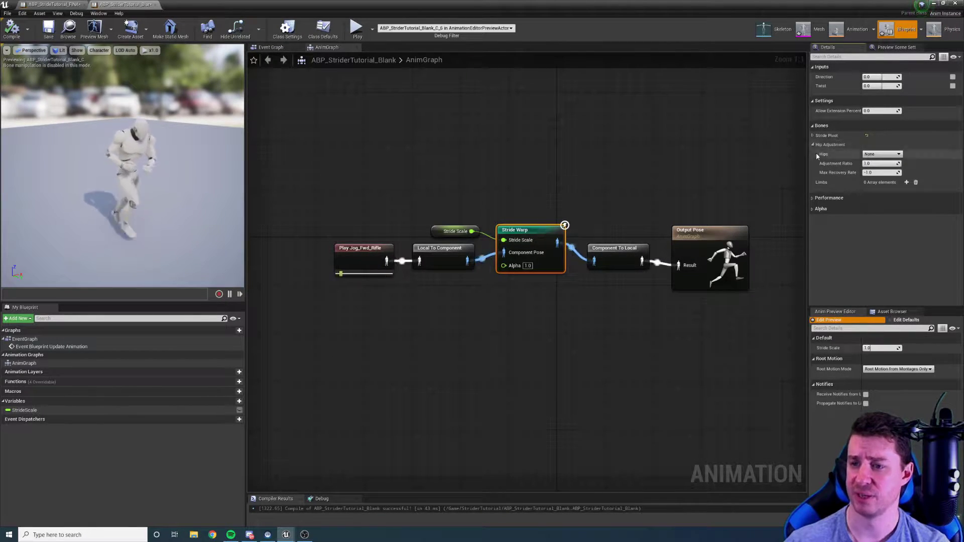
left_click(894, 159)
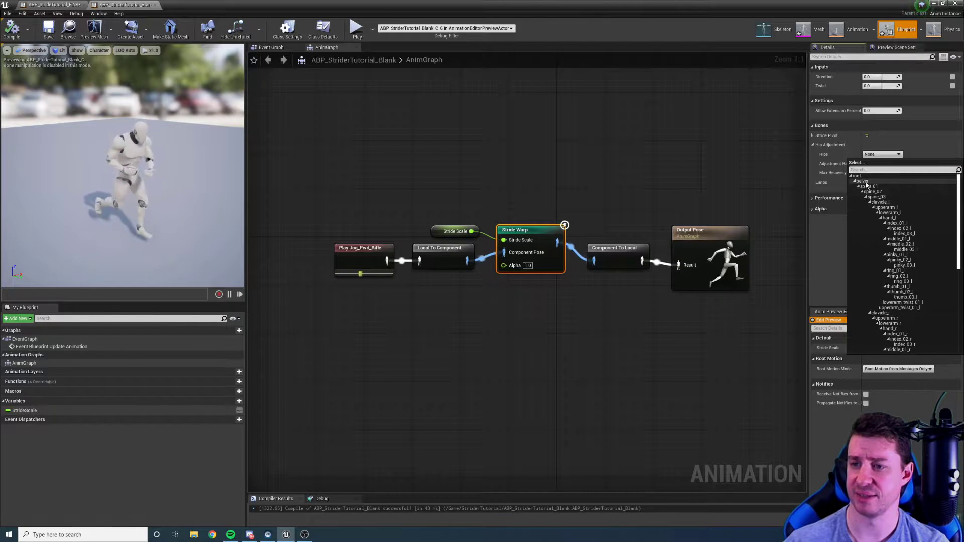
left_click(863, 184)
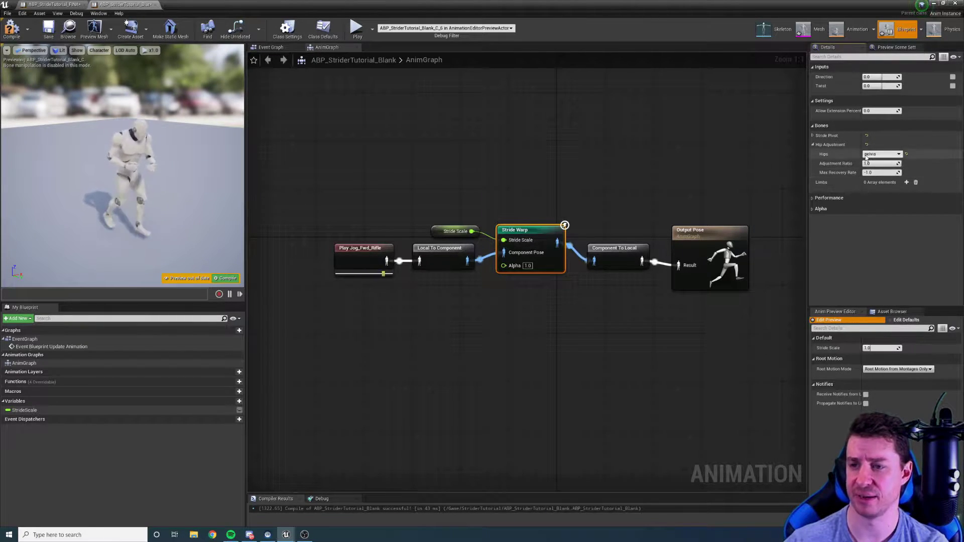
left_click(826, 146)
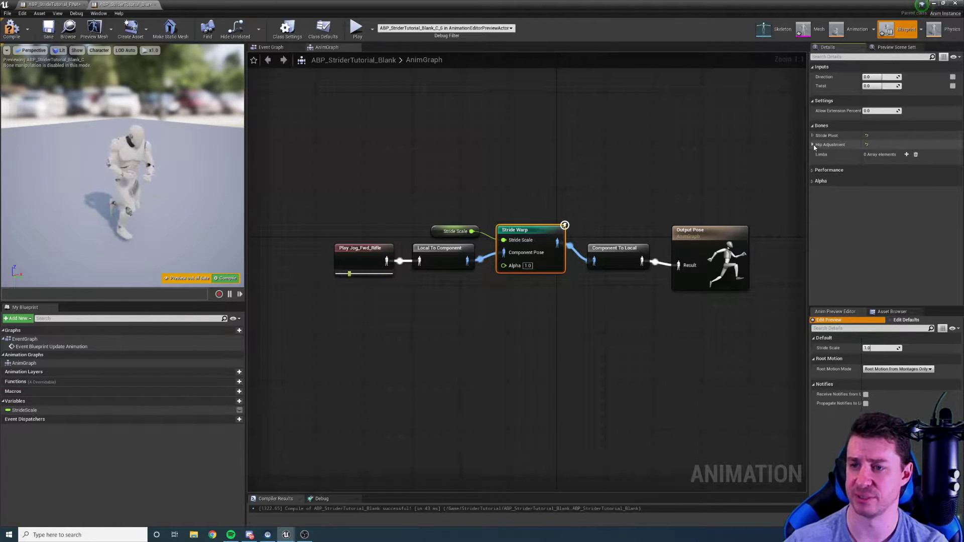
- Add two elements to Stride Warp's Limbs array and expand both to show their bone settings
left_click(907, 155)
left_click(907, 154)
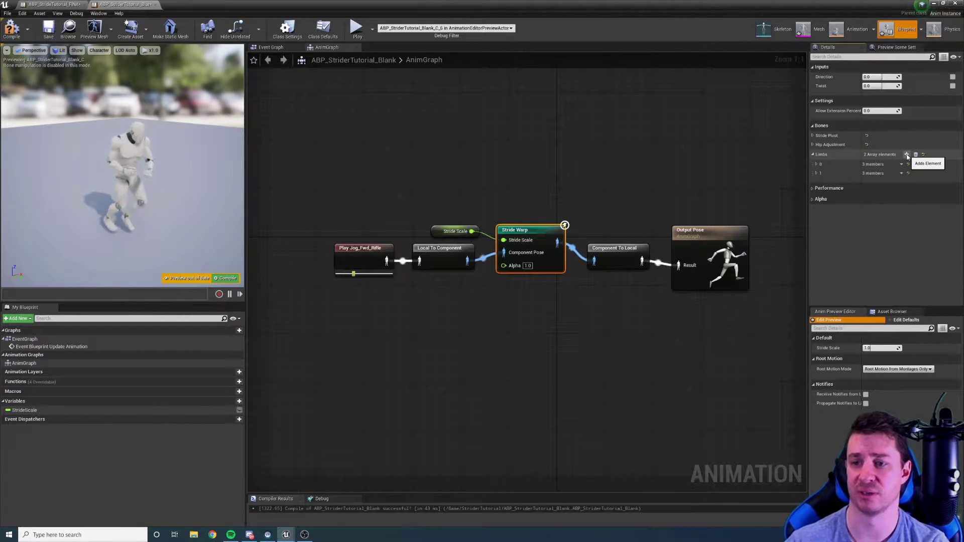
left_click(817, 165)
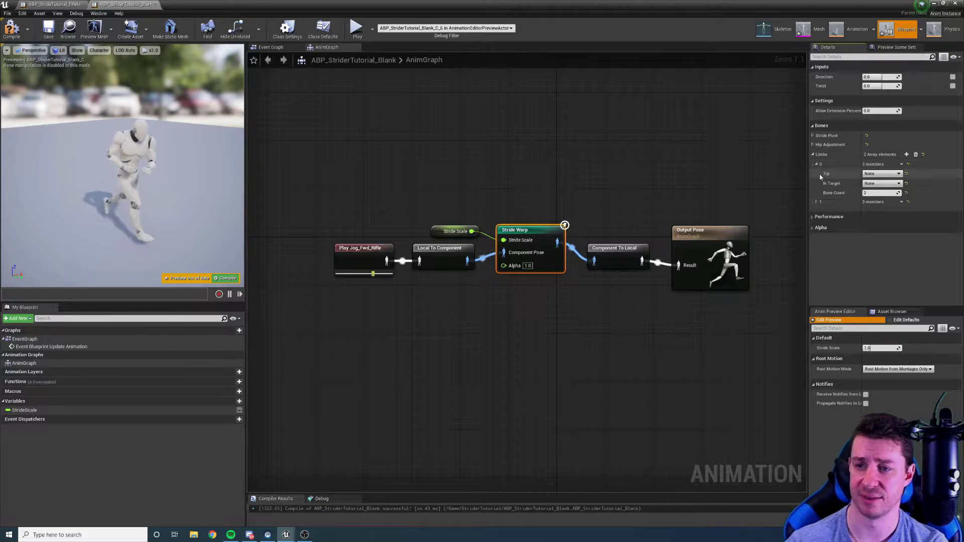
left_click(816, 202)
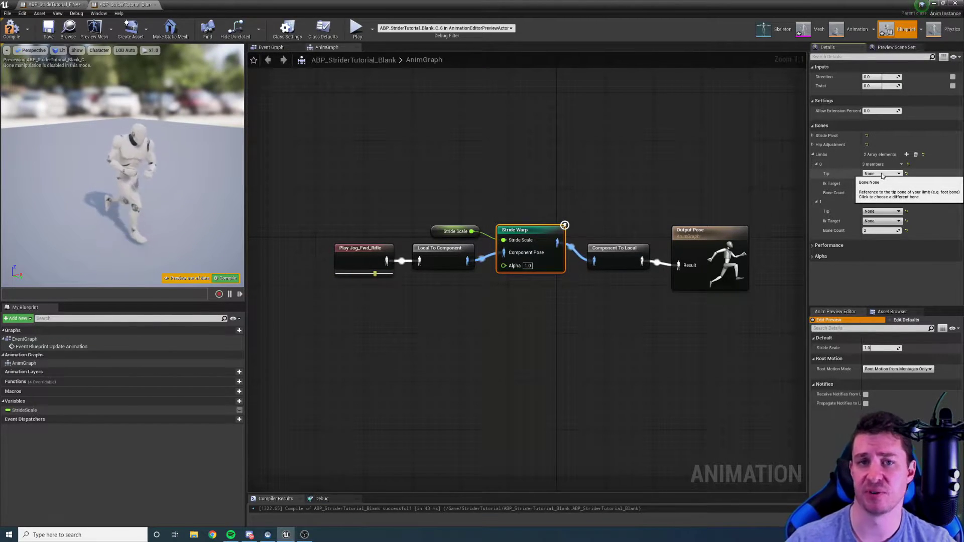
- Set limb 0's Tip bone to foot_l and its IK Target to ik_foot_l
left_click(882, 174)
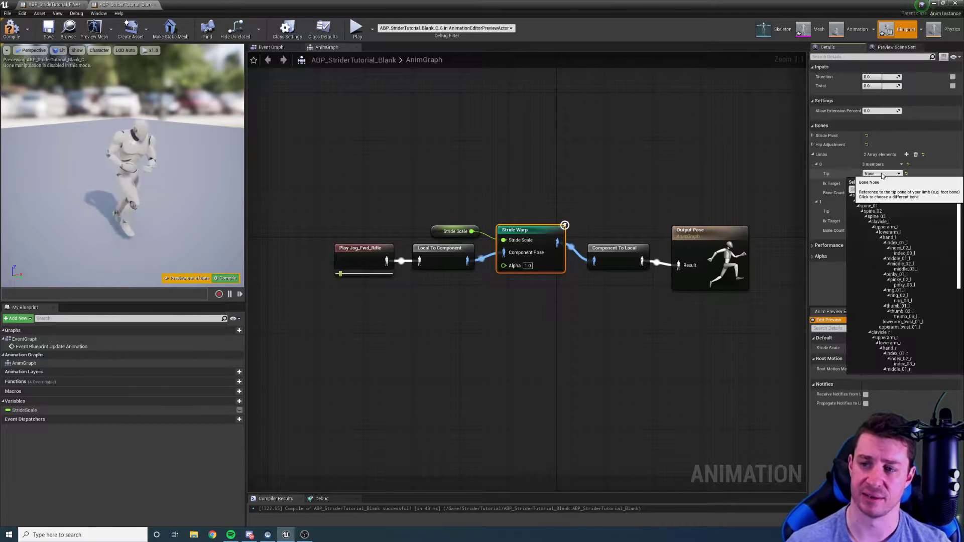
type("foot")
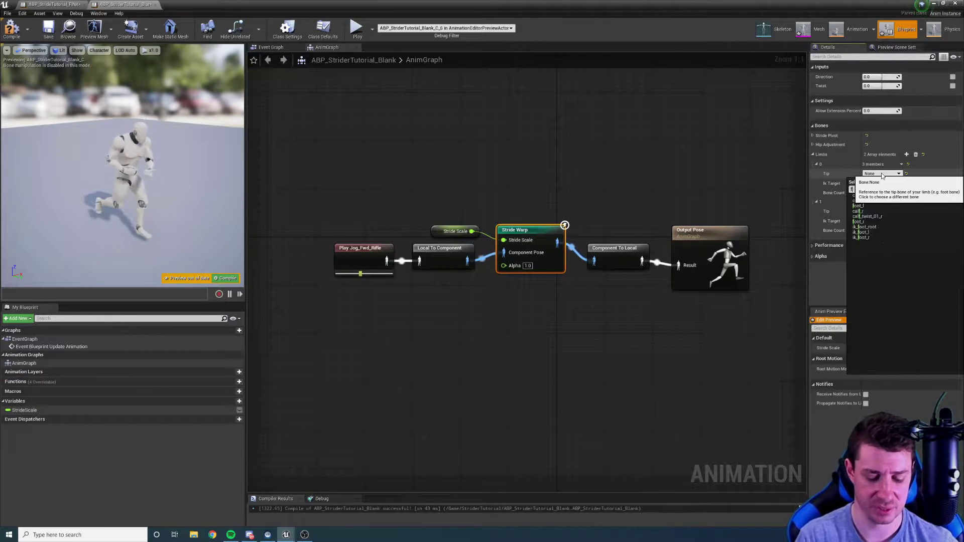
left_click(876, 196)
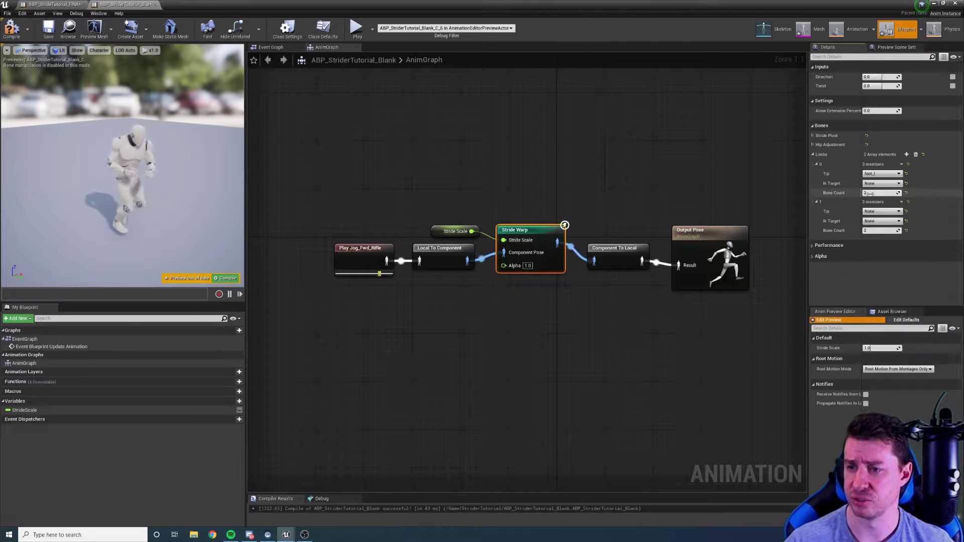
left_click(882, 184)
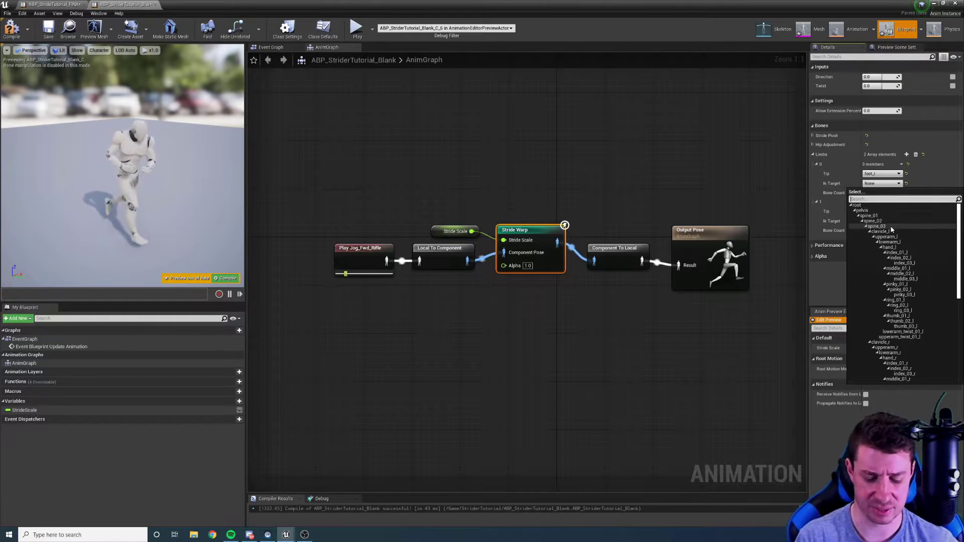
type("foot")
left_click(872, 222)
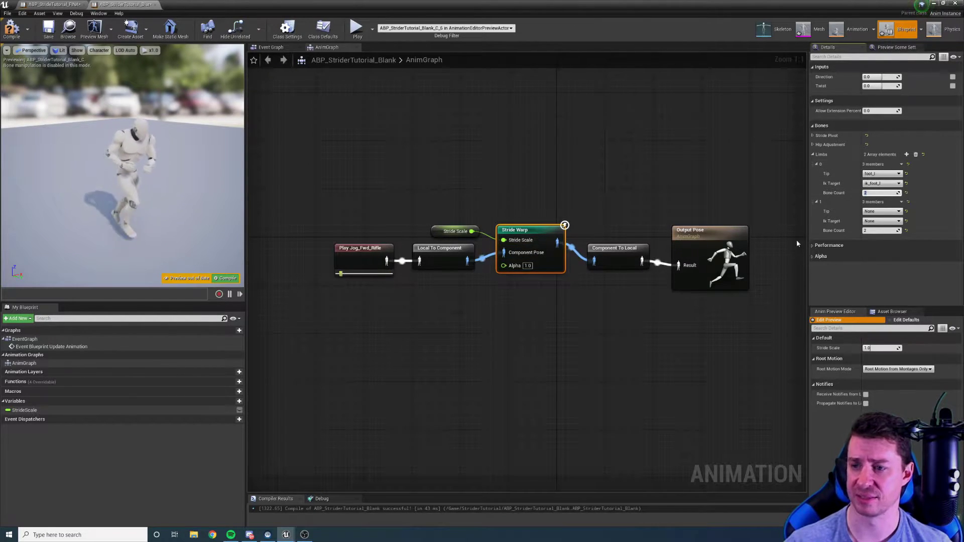
- Set limb 1's Tip bone to foot_r and its IK Target to ik_foot_r, and compile the blueprint
left_click(881, 211)
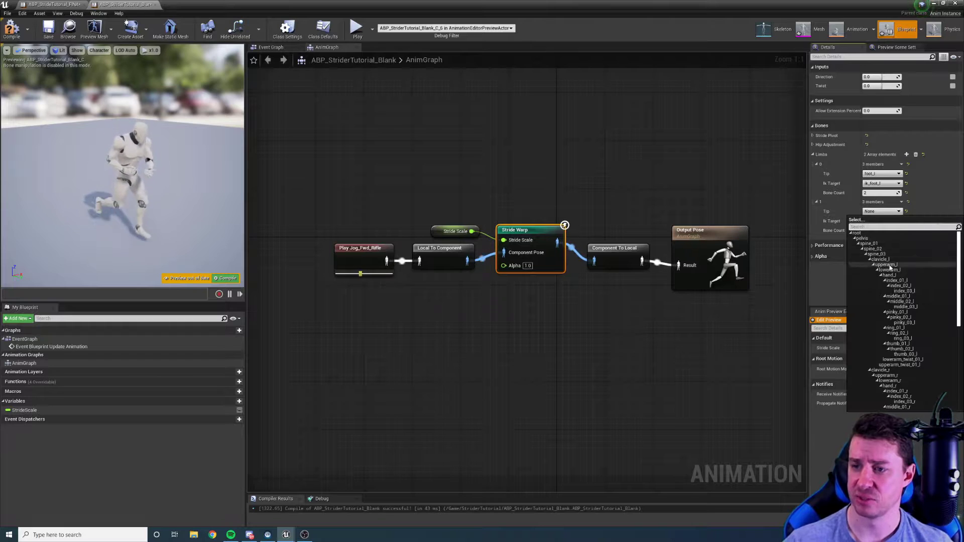
type("foot")
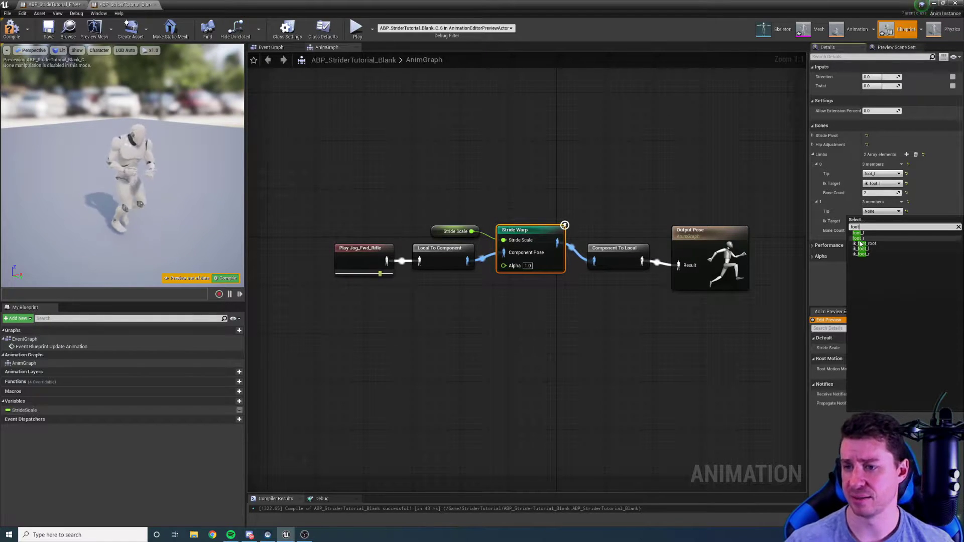
left_click(859, 239)
left_click(881, 221)
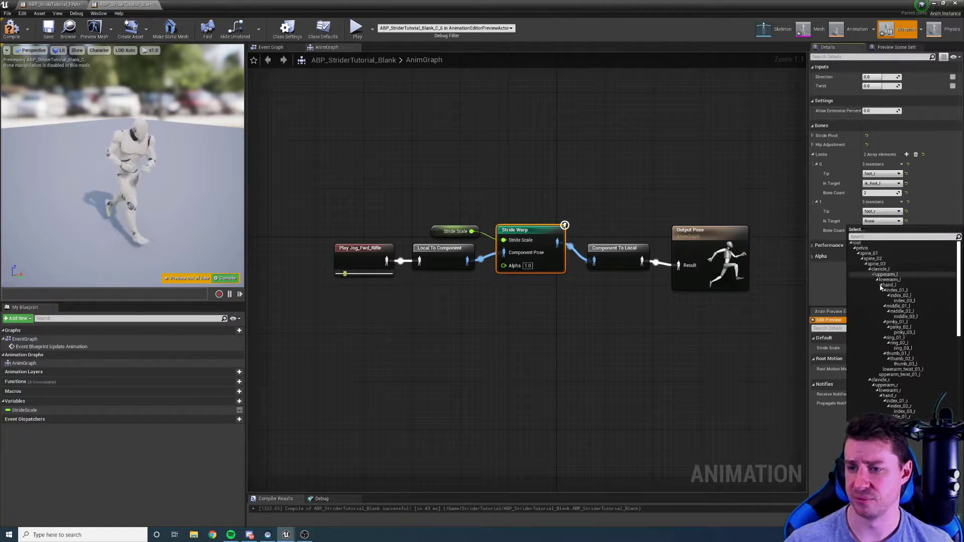
type("foot")
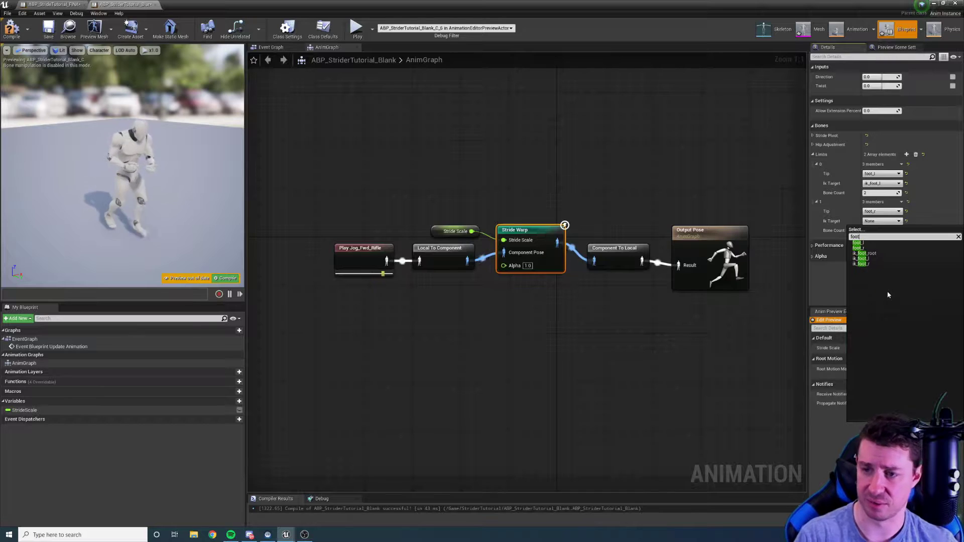
left_click(861, 264)
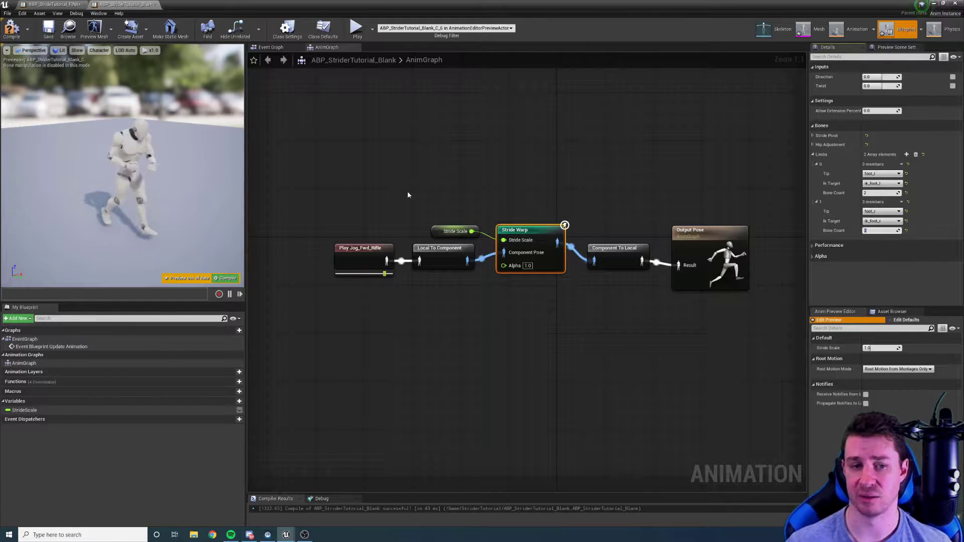
left_click(231, 280)
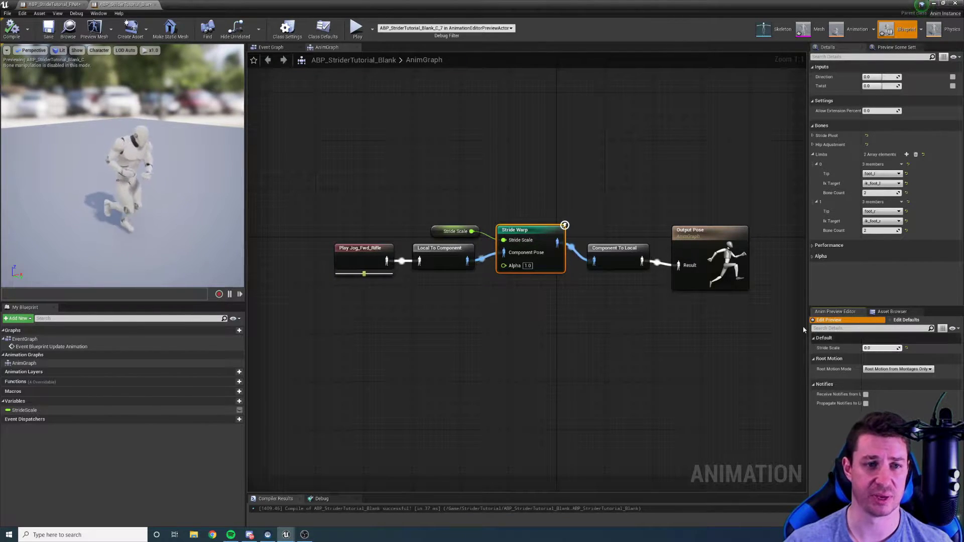
- Display the character's bones in the preview viewport and look at the legs from the side
left_click(99, 51)
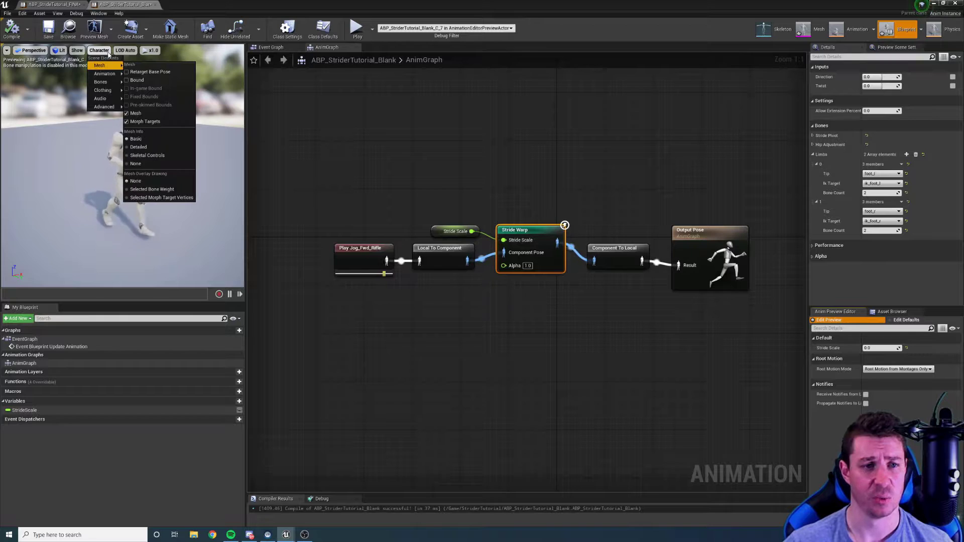
left_click(146, 114)
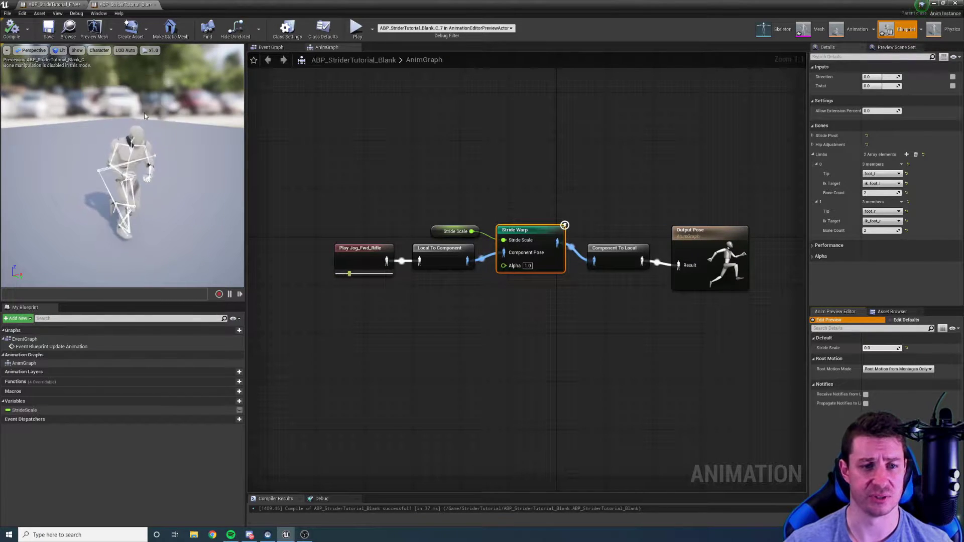
right_click_drag(159, 171, 180, 148)
scroll(159, 171, "down", 3)
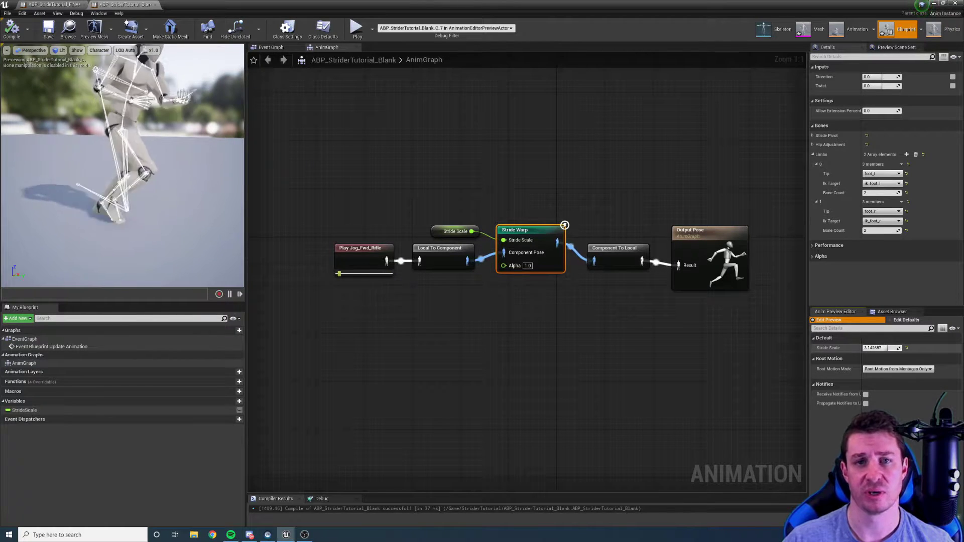
- Move the node chain away from Output Pose to make room, and add a Leg IK node between Component To Local and Output Pose
left_click_drag(290, 186, 640, 308)
left_click_drag(610, 254, 456, 260)
left_click(337, 229)
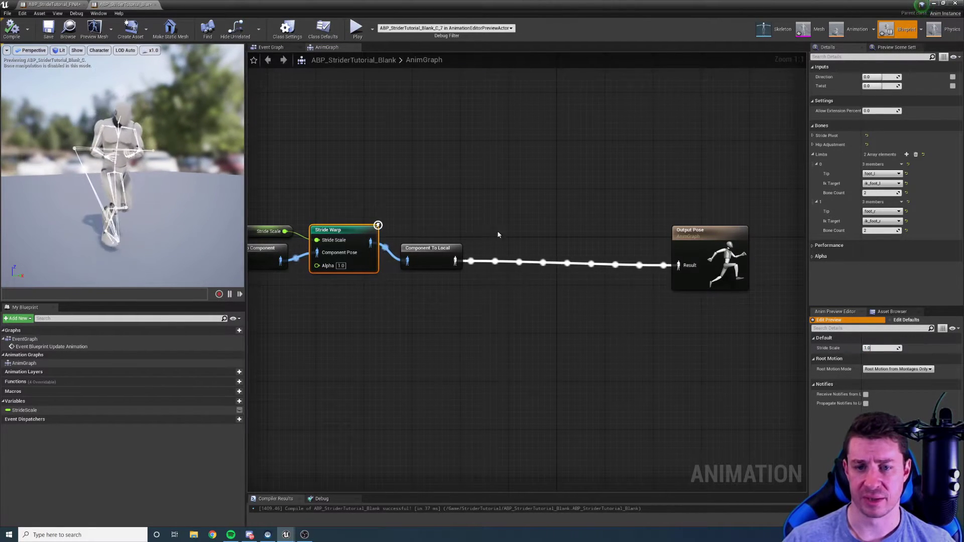
right_click(517, 232)
type("Leg IK")
key("Return")
left_click_drag(543, 236, 552, 253)
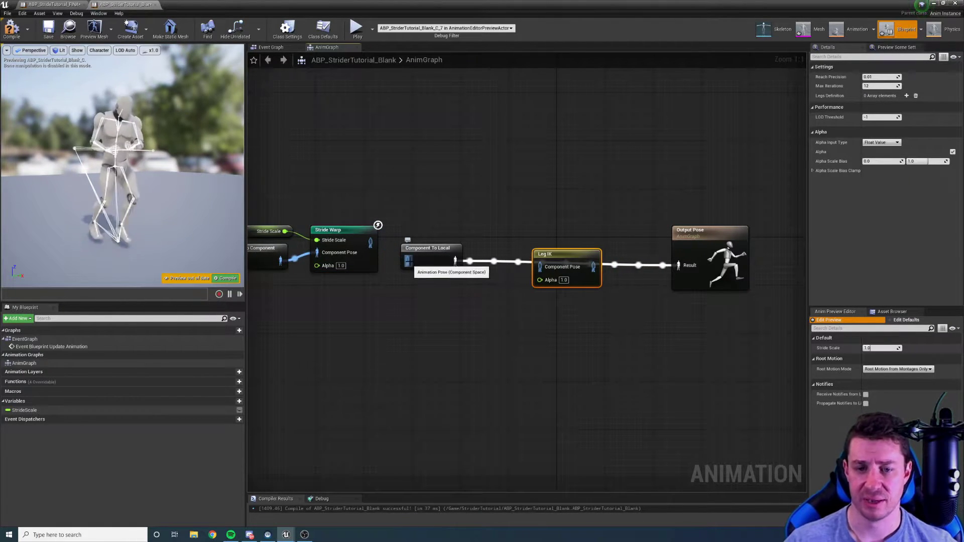
- Wire Leg IK between Stride Warp and Component To Local, and align the nodes
left_click_drag(410, 264, 499, 246)
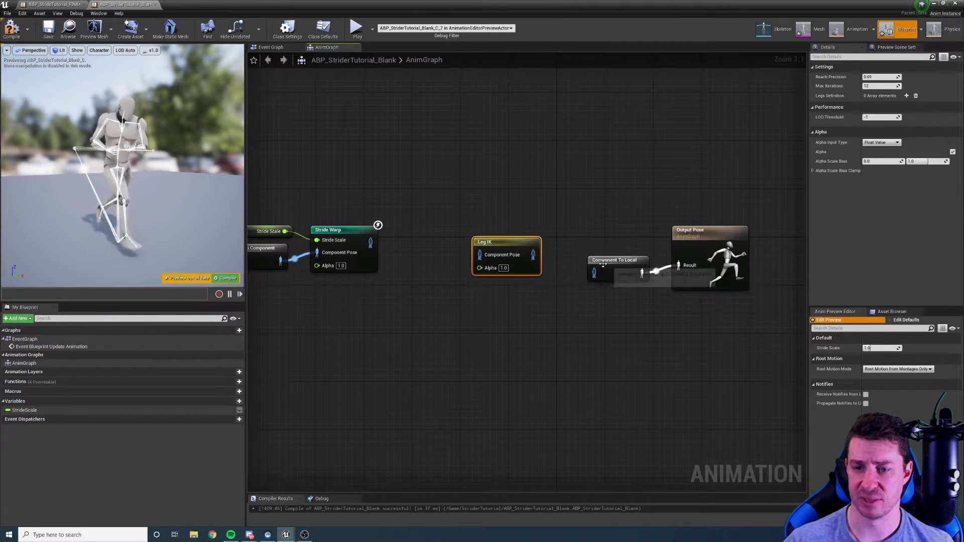
left_click_drag(615, 261, 627, 249)
left_click_drag(606, 260, 371, 243)
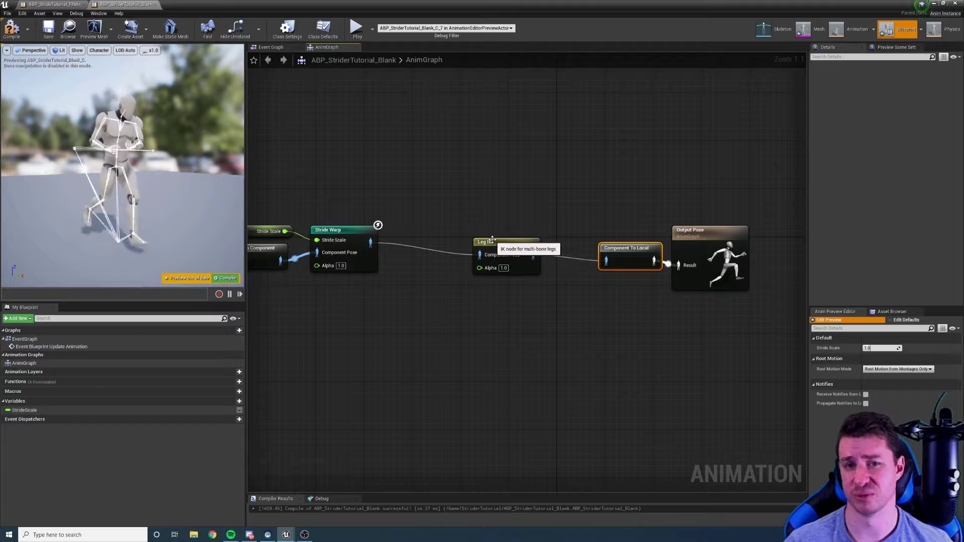
left_click_drag(473, 209, 626, 243)
left_click(440, 207)
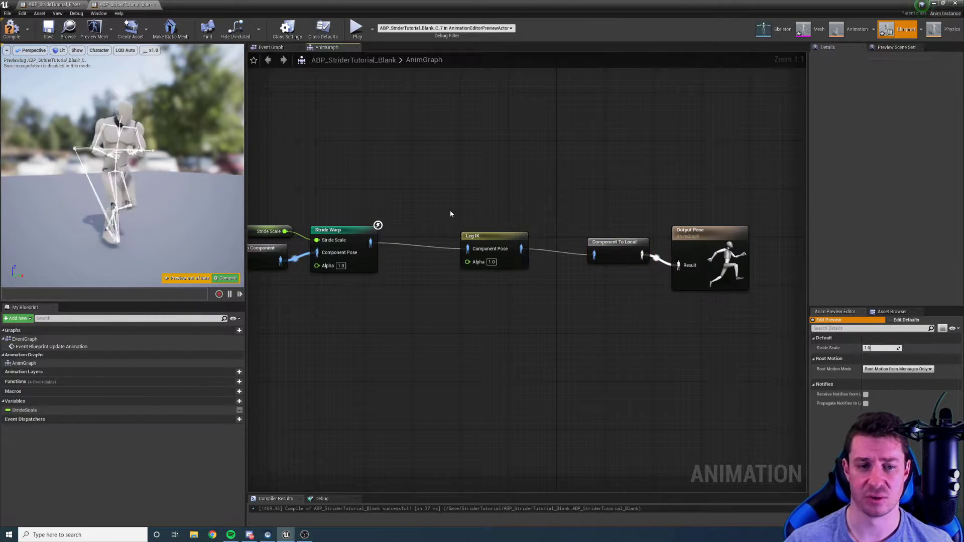
- Add two elements to the Leg IK node's Legs Definition array and expand both
scroll(128, 242, "up", 4)
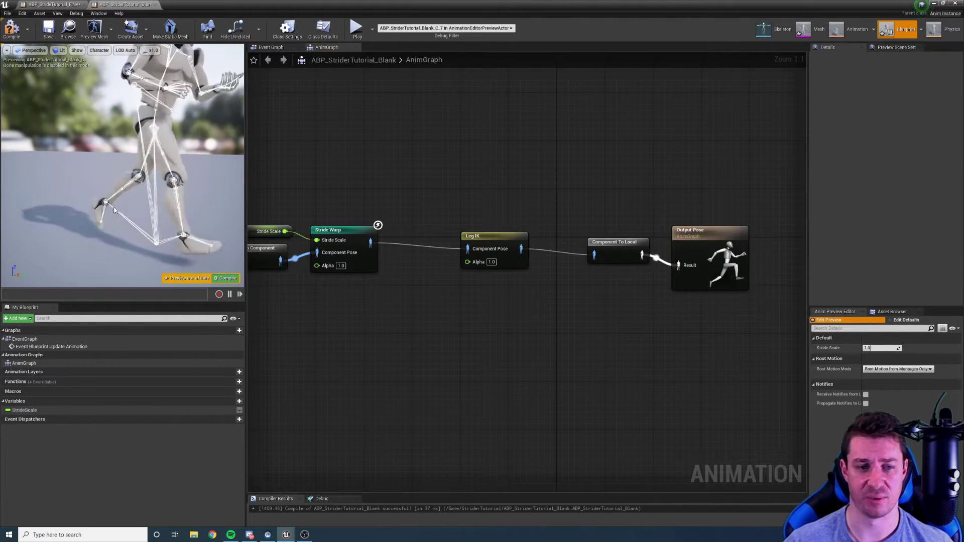
right_click_drag(437, 219, 531, 267)
left_click(572, 284)
left_click(906, 95)
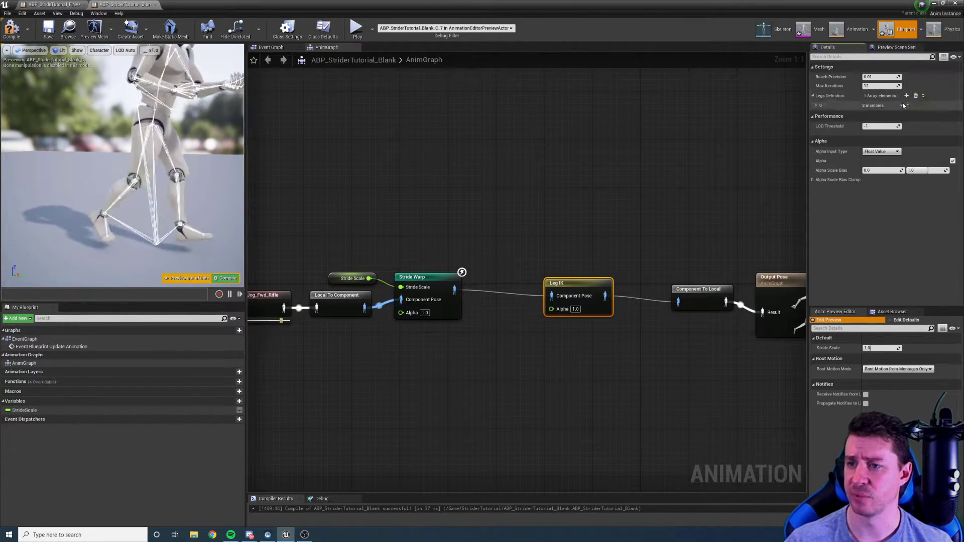
left_click(907, 95)
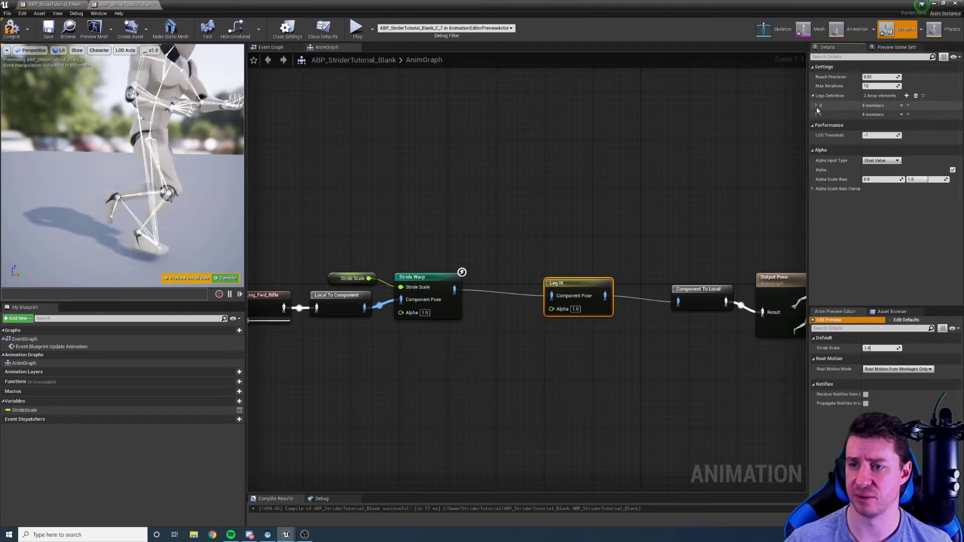
left_click(816, 106)
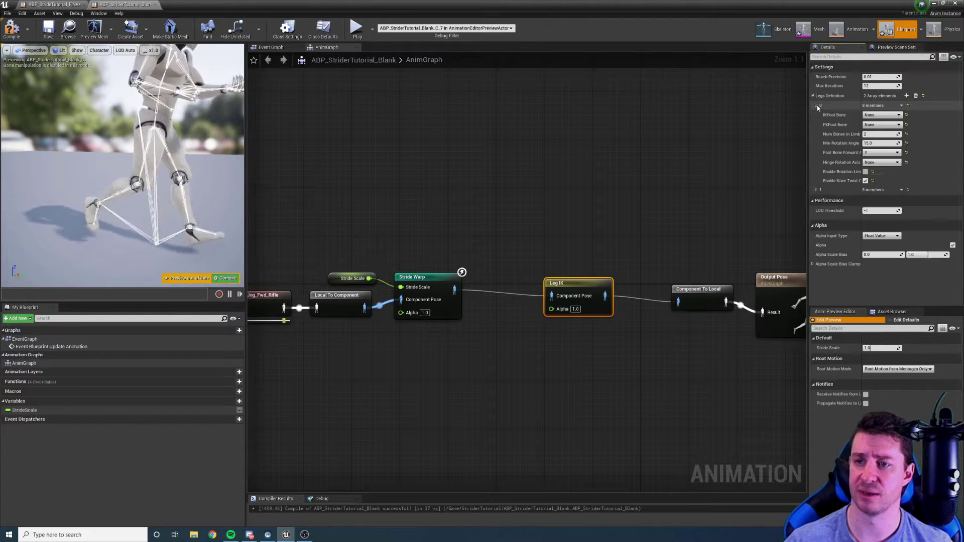
left_click(816, 190)
- Set the first leg definition's IK foot bone to ik_foot_l and its FK foot bone to foot_l
left_click(875, 115)
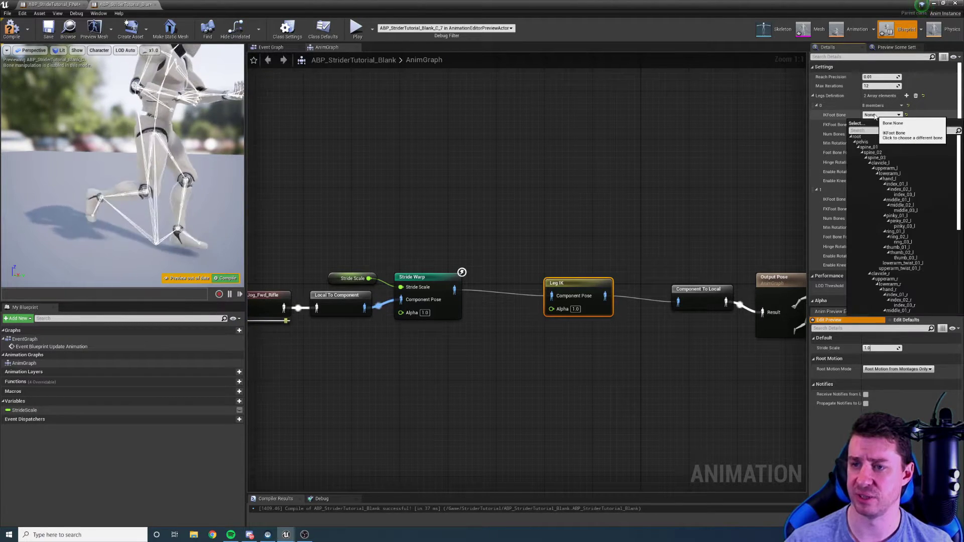
type("foot")
left_click(864, 153)
left_click(883, 124)
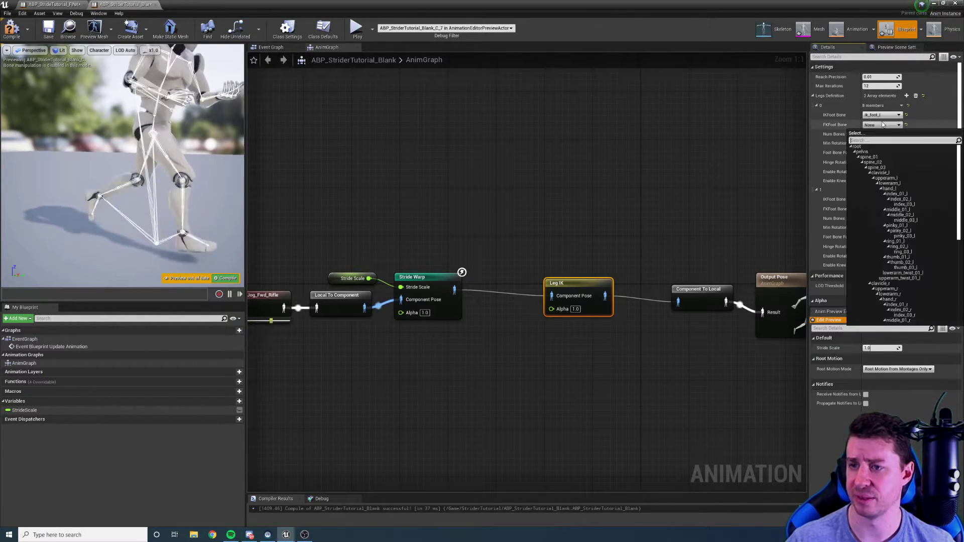
type("foot")
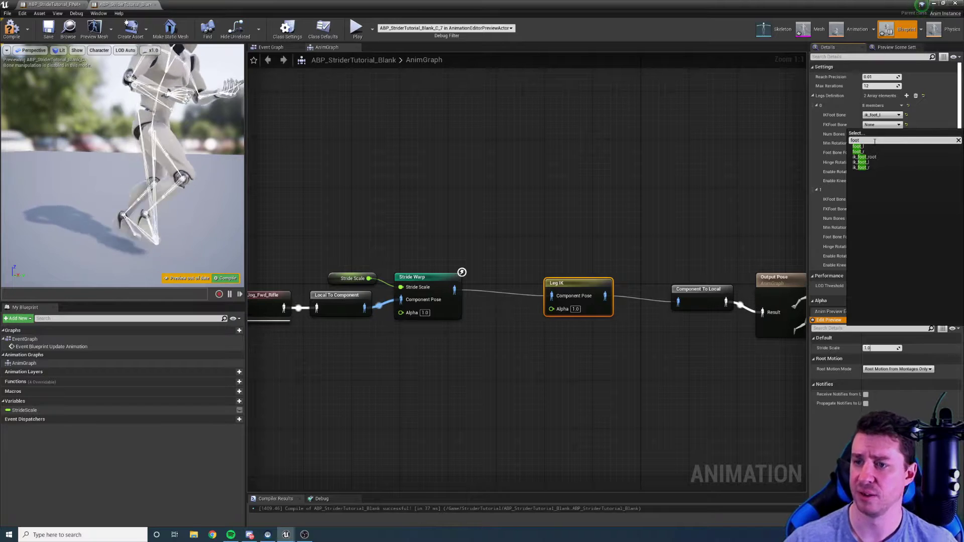
left_click(858, 146)
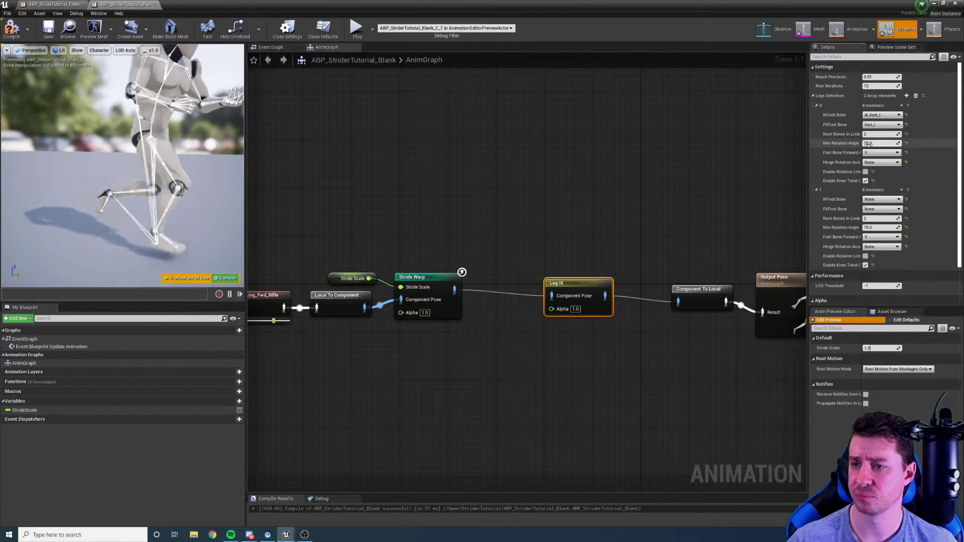
- Collapse the first leg definition, and set the second one's IK foot bone to ik_foot_r and FK foot bone to foot_r
left_click(818, 107)
left_click(882, 123)
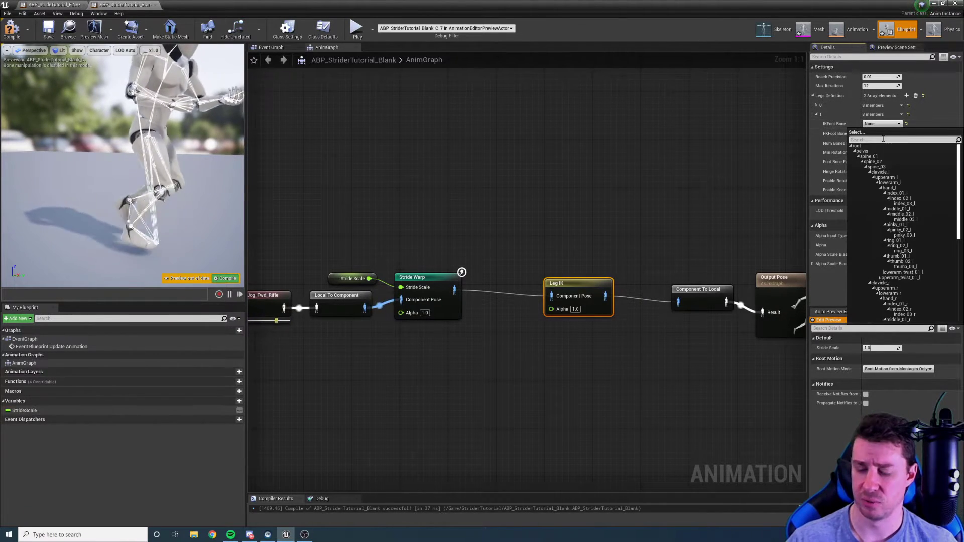
type("foot")
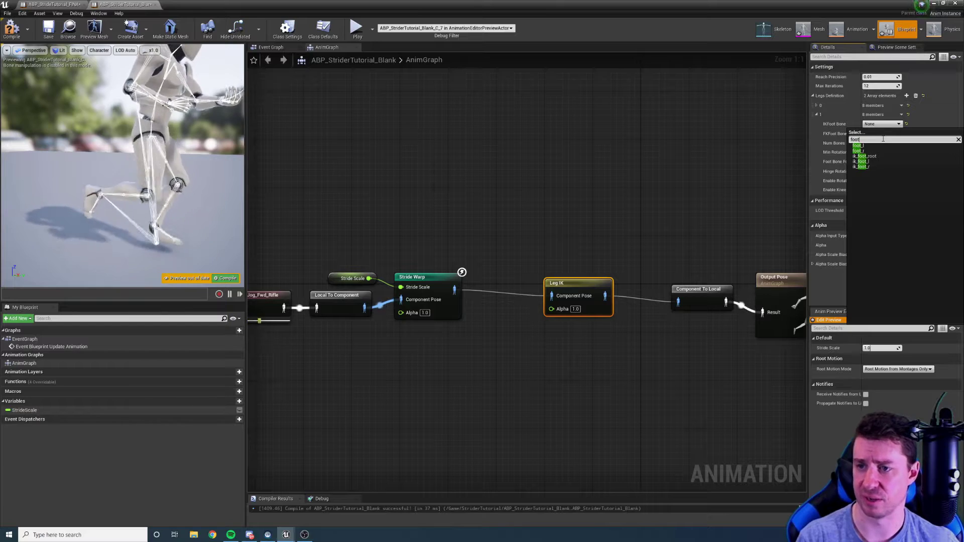
left_click(868, 167)
left_click(880, 134)
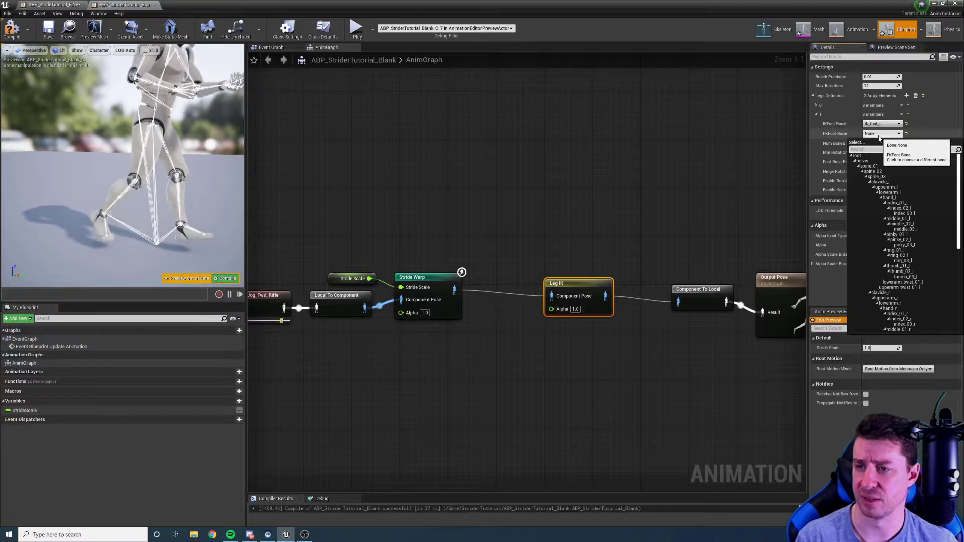
type("foo")
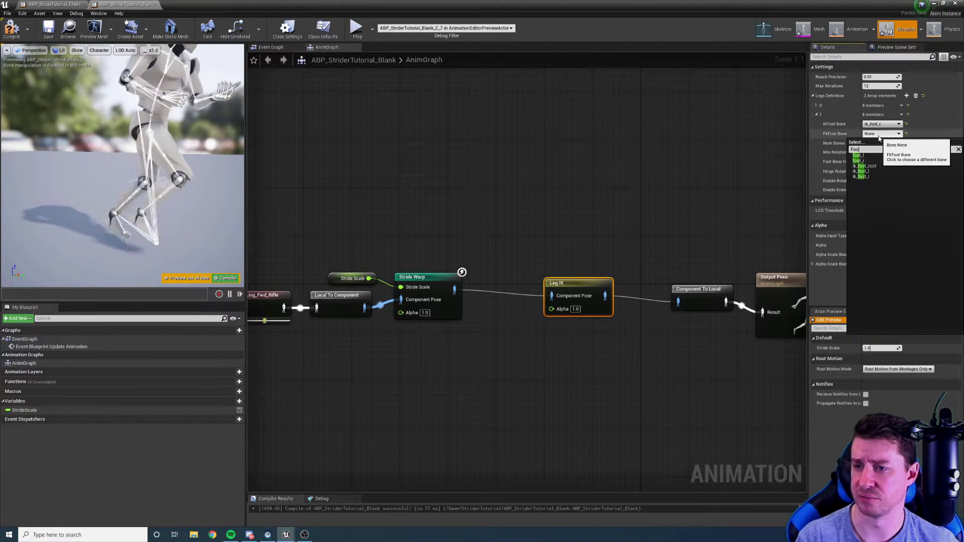
left_click(858, 161)
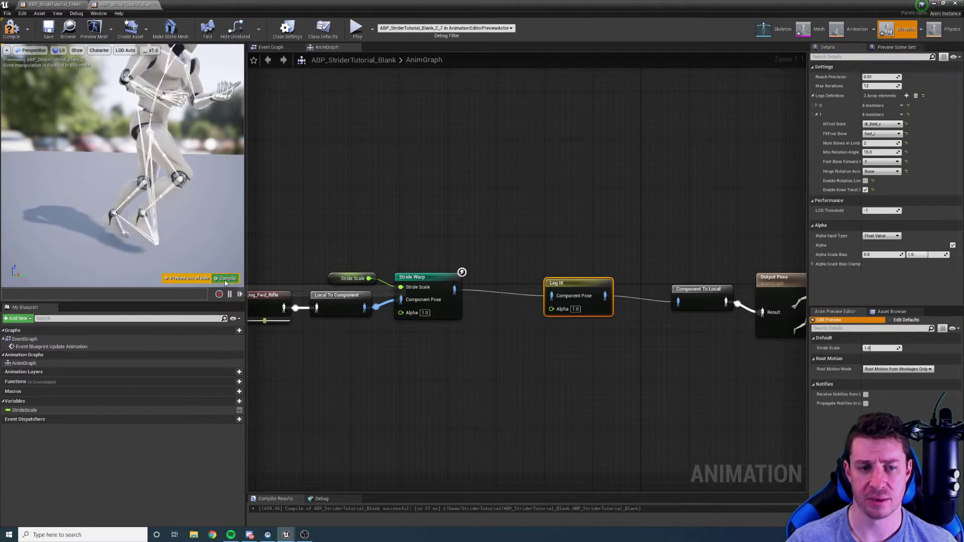
- Compile the blueprint, raise the preview Stride Scale to about 2.57, and hide the bones in the preview viewport
left_click(227, 278)
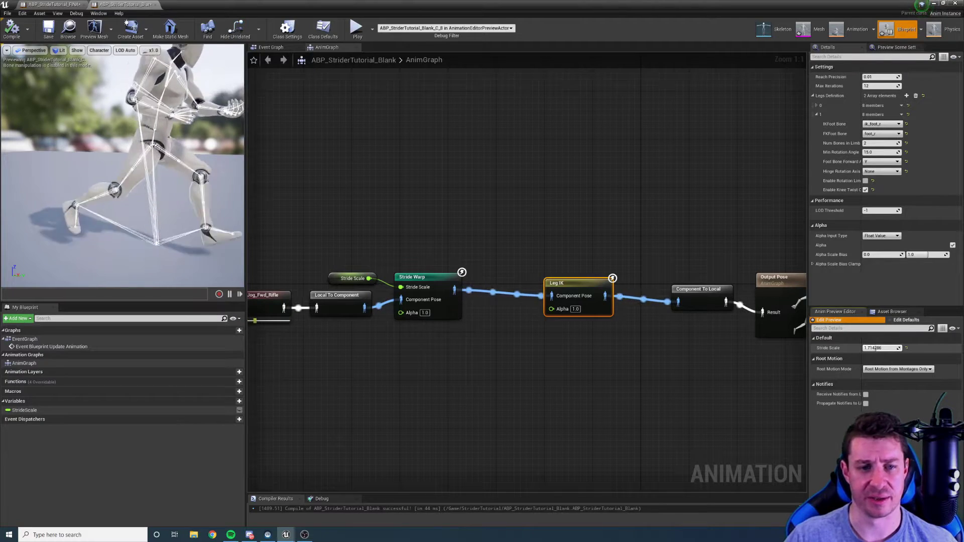
left_click_drag(871, 349, 882, 348)
right_click_drag(166, 191, 121, 190)
left_click(99, 50)
mouse_move(103, 81)
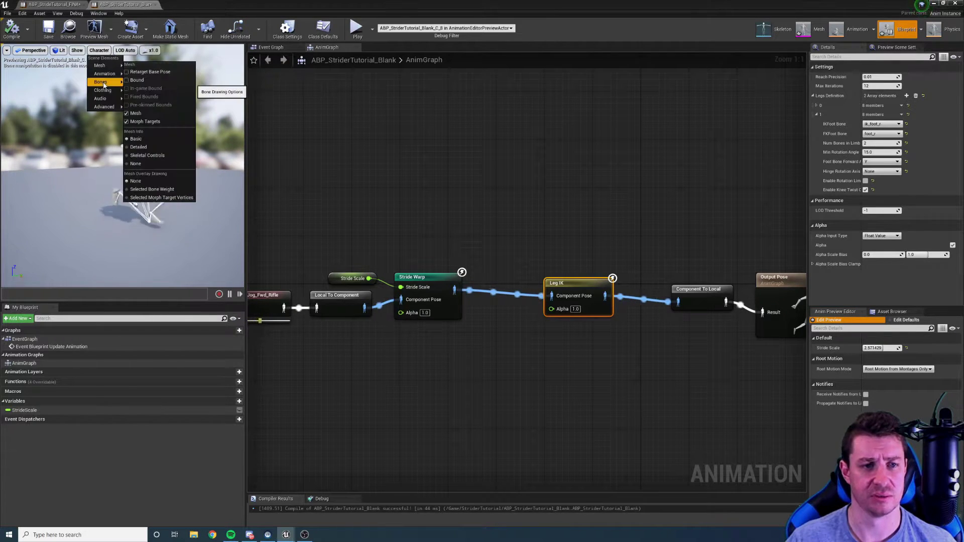
left_click(145, 123)
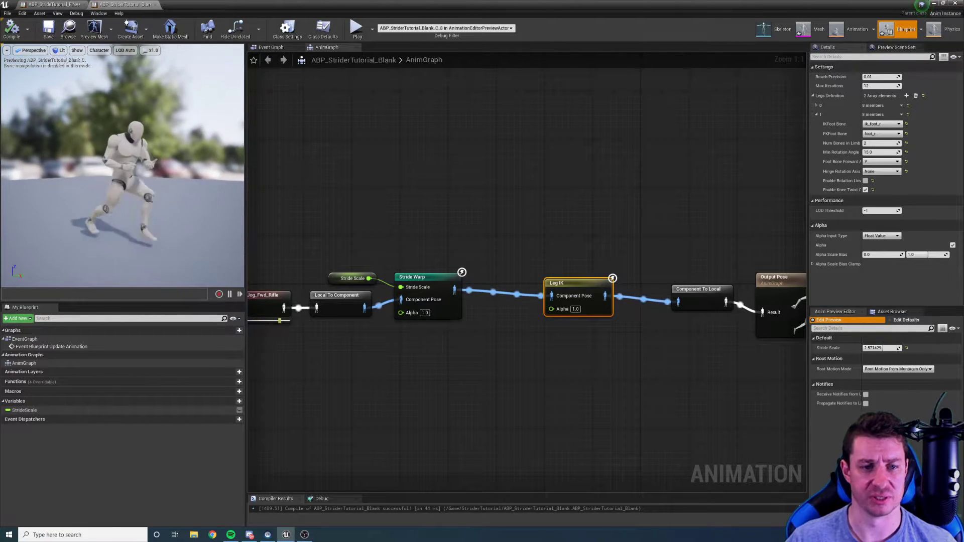
- Tidy the AnimGraph by moving the nodes from Play Jog_Fwd_Rifle through Output Pose closer together
right_click_drag(396, 211, 502, 223)
left_click_drag(310, 246, 552, 362)
left_click_drag(541, 298, 589, 296)
right_click_drag(700, 299, 645, 300)
left_click_drag(759, 302, 746, 302)
right_click_drag(695, 266, 549, 233)
left_click_drag(683, 262, 677, 256)
right_click_drag(388, 214, 524, 246)
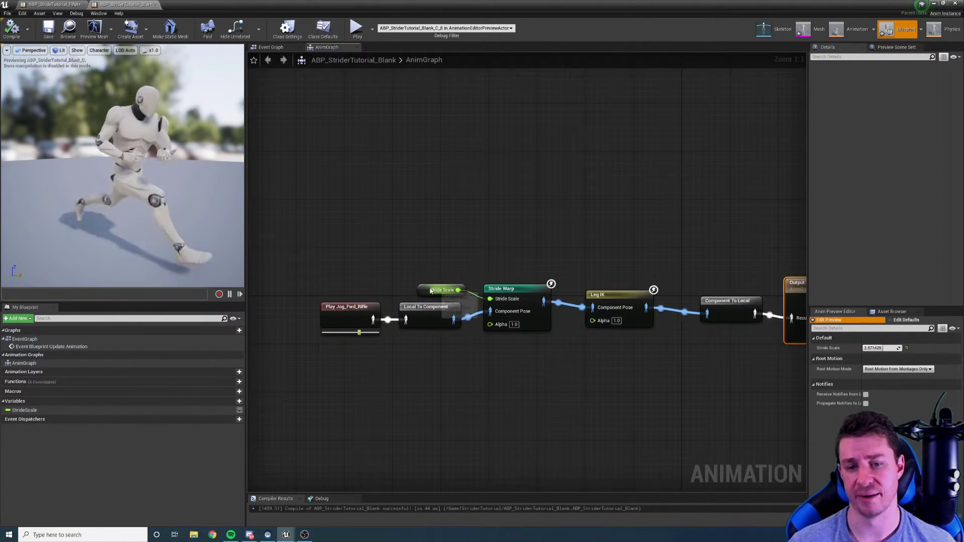
- Move the Play Jog_Fwd_Rifle and Local To Component nodes slightly farther away from Stride Warp
left_click_drag(302, 318, 421, 333)
left_click(507, 291)
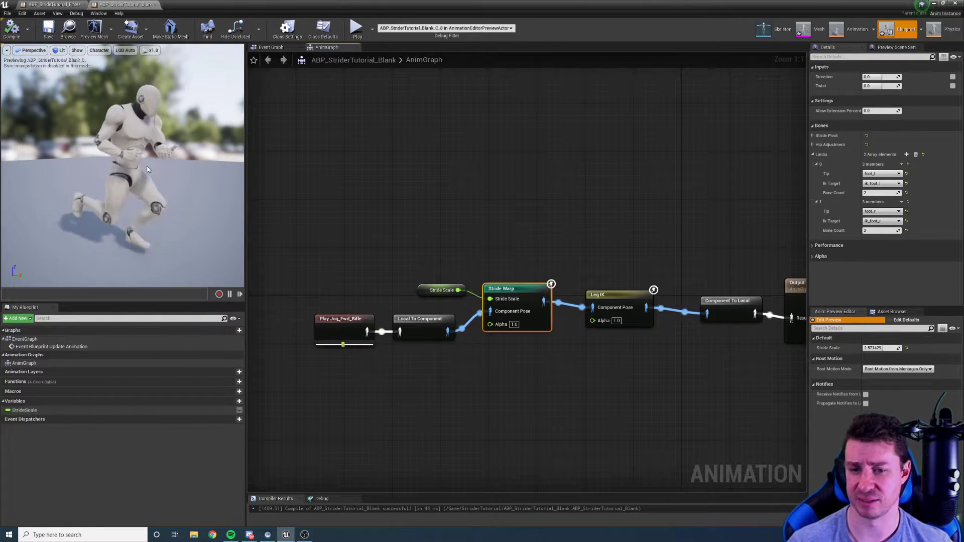
left_click_drag(291, 305, 424, 358)
mouse_move(426, 320)
left_mouse_down()
mouse_move(408, 328)
mouse_move(420, 322)
left_mouse_up()
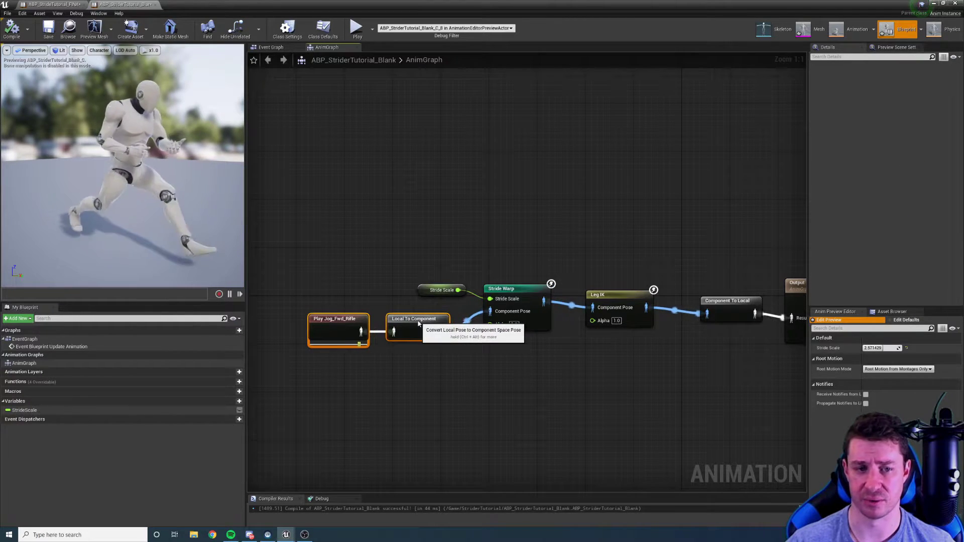
- Expose the Direction and Twist inputs as pins on Stride Warp, and move that node and the Stride Scale variable upward
left_click(504, 289)
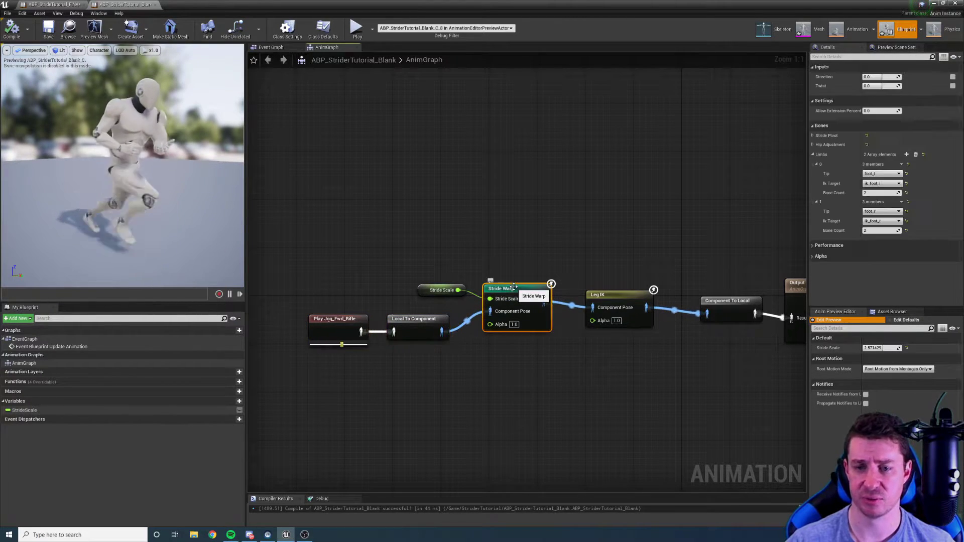
left_click(953, 76)
left_click(953, 86)
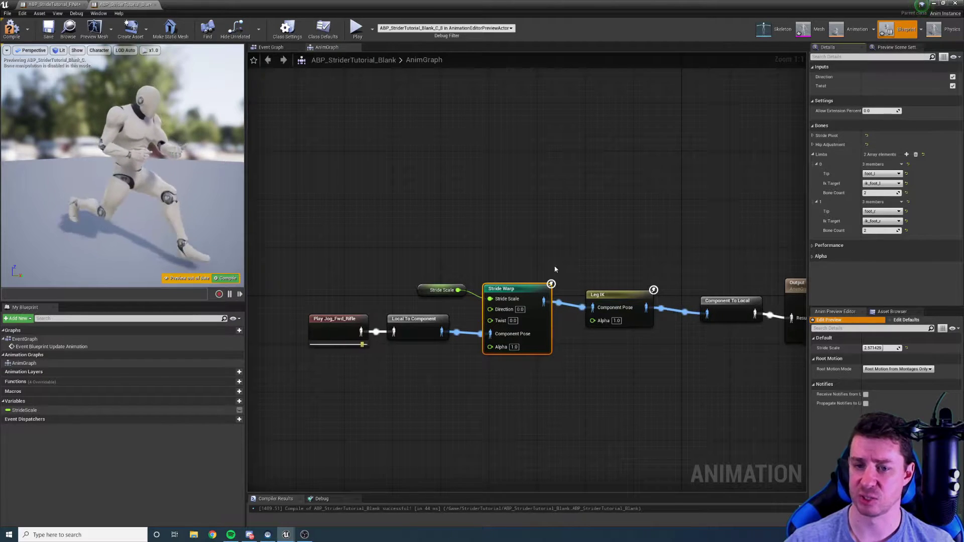
left_click_drag(515, 290, 514, 278)
left_click_drag(423, 286, 384, 245)
left_click_drag(488, 300, 413, 292)
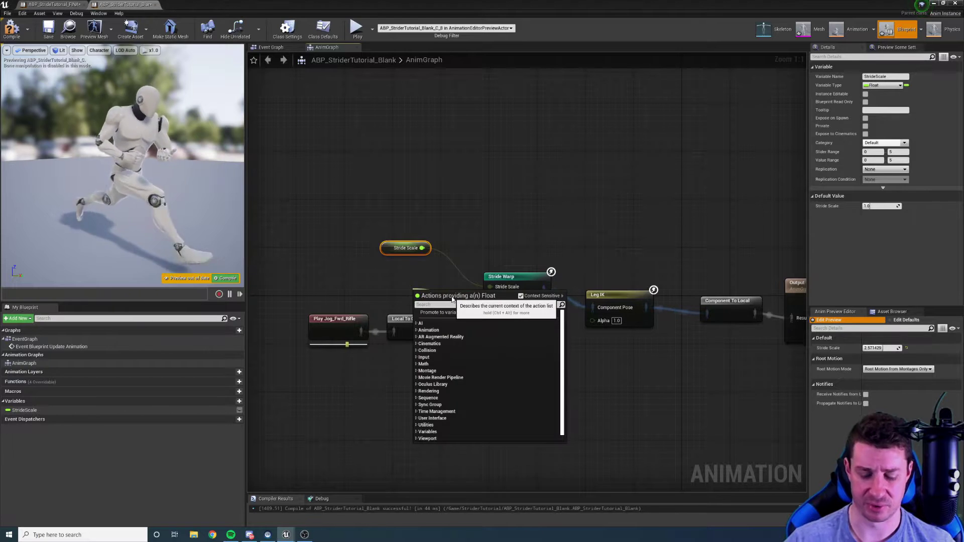
type("Direc")
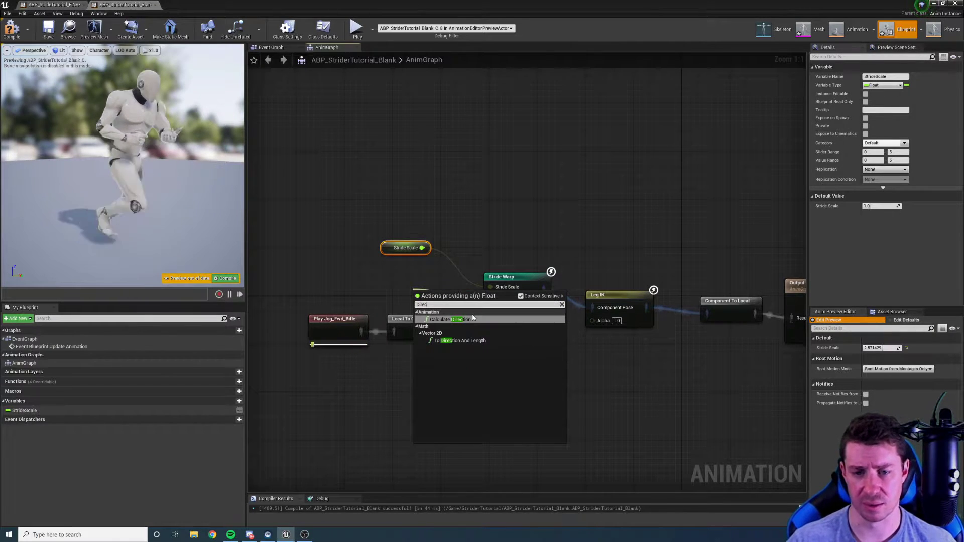
left_click(518, 281)
left_click_drag(489, 297, 409, 288)
type("dir")
left_click(452, 253)
- Promote Stride Warp's Direction and Twist pins to variables, and stack their nodes beneath Stride Scale
left_click_drag(490, 297, 428, 295)
left_click(459, 321)
left_click_drag(495, 312, 377, 266)
left_click(464, 324)
left_click_drag(398, 307, 391, 284)
- Rename the two new variables Twist and Direction to match the pins they feed, and compile the blueprint
left_click(30, 427)
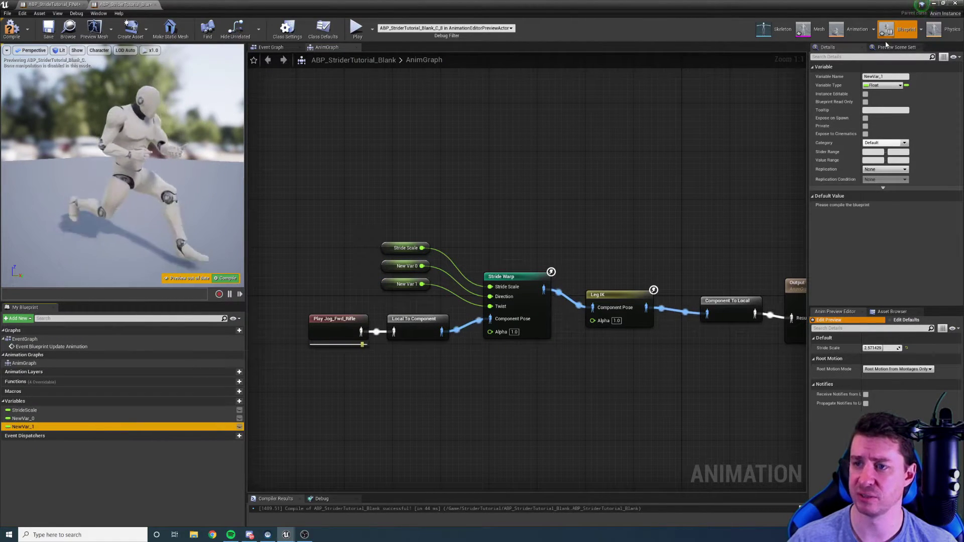
left_click(867, 76)
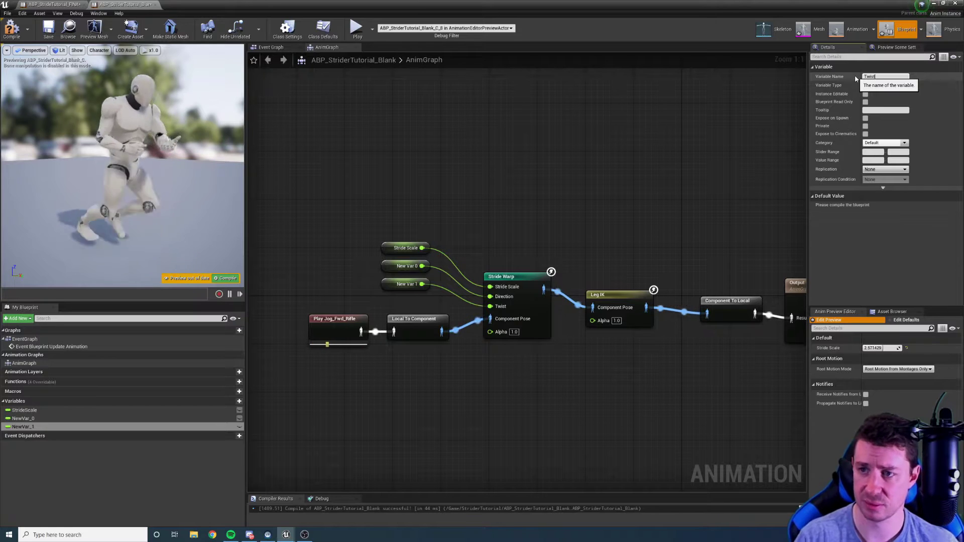
key("Return")
left_click(23, 418)
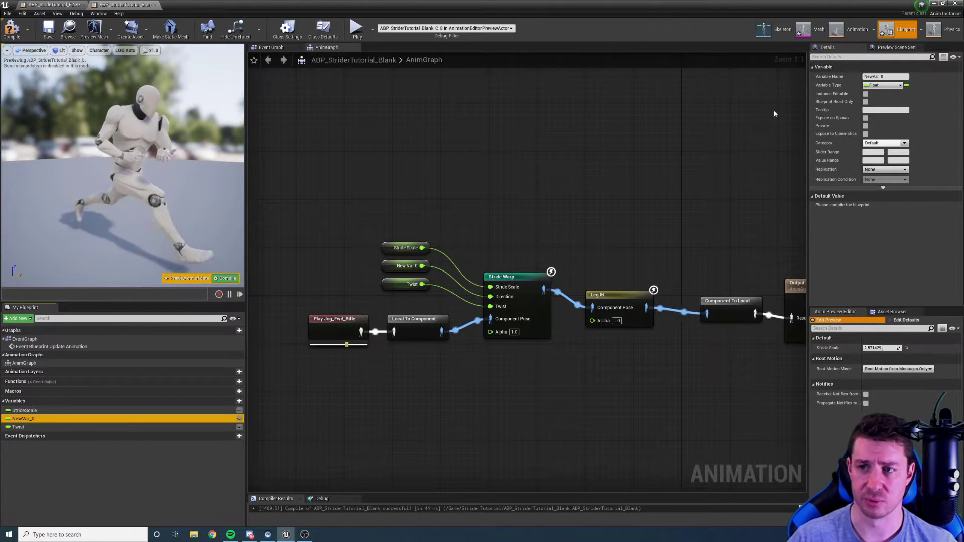
left_click(887, 76)
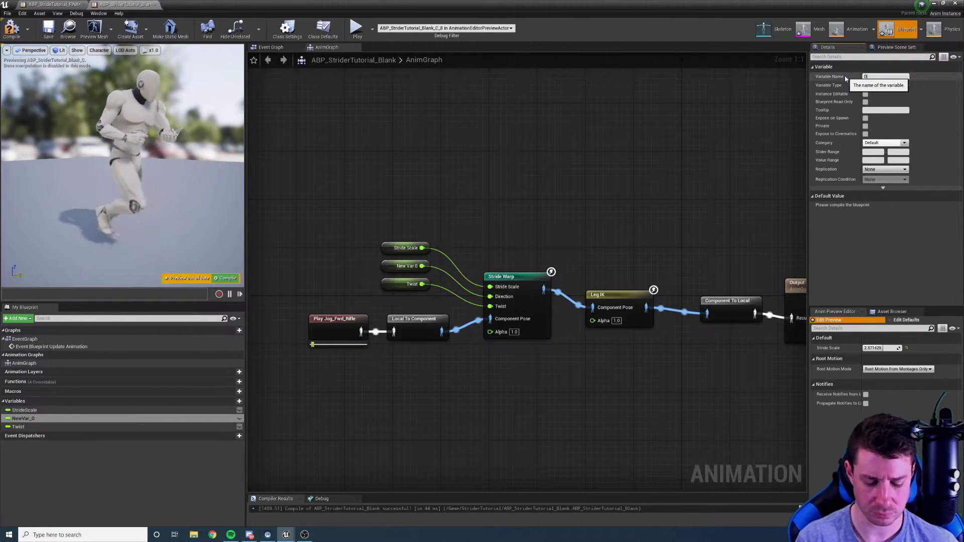
type("Direction")
key("Return")
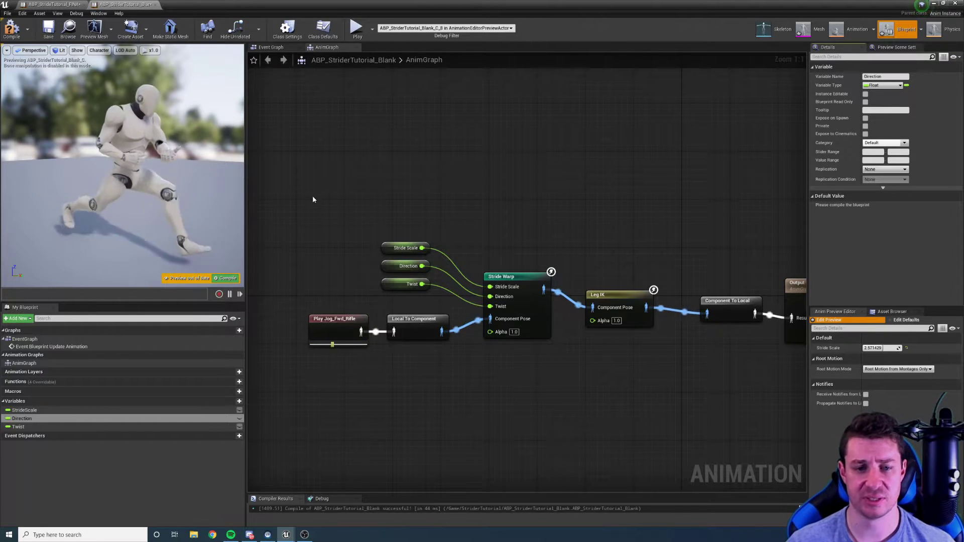
left_click(226, 278)
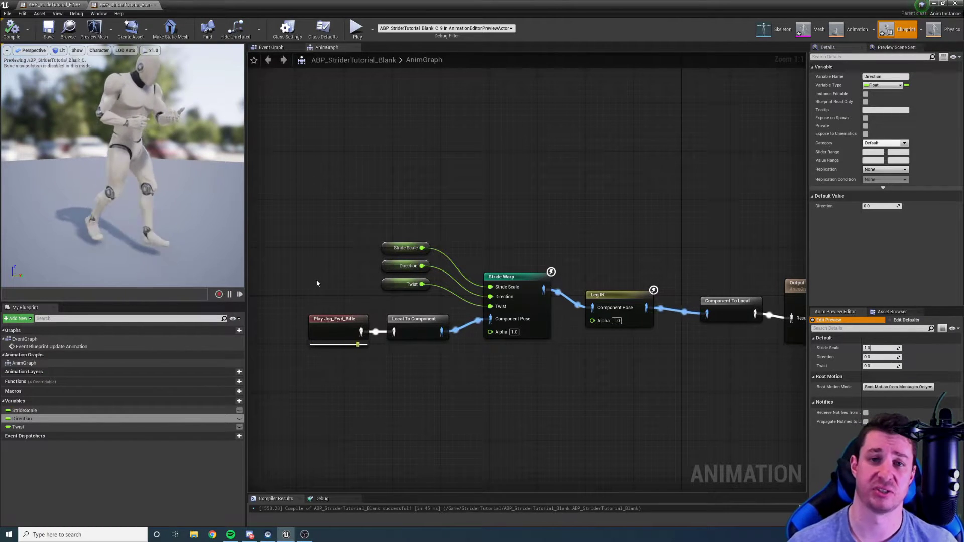
- Add the Jog_Lt_Rifle animation as the input of Local To Component, compile, and move the disconnected Jog_Fwd_Rifle node out of the way
left_click(389, 267)
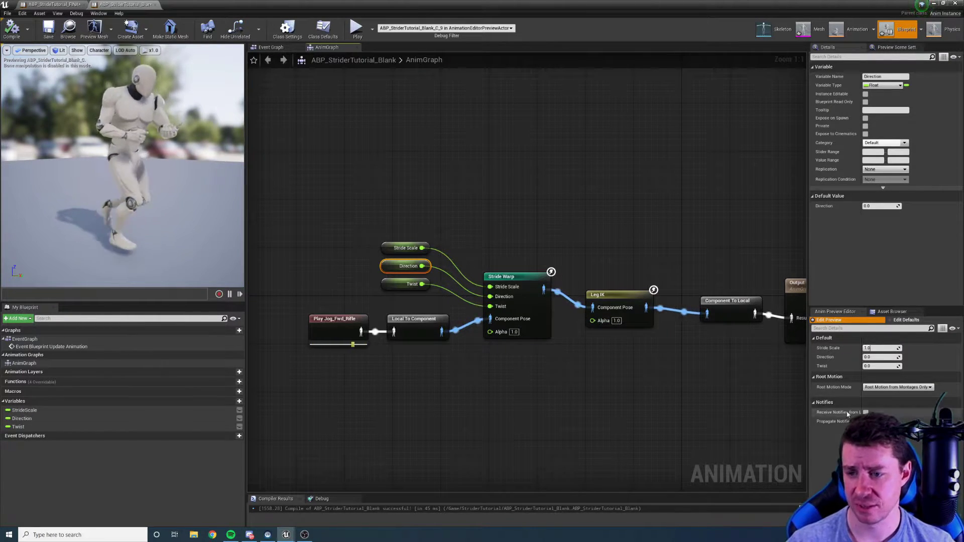
left_click(890, 312)
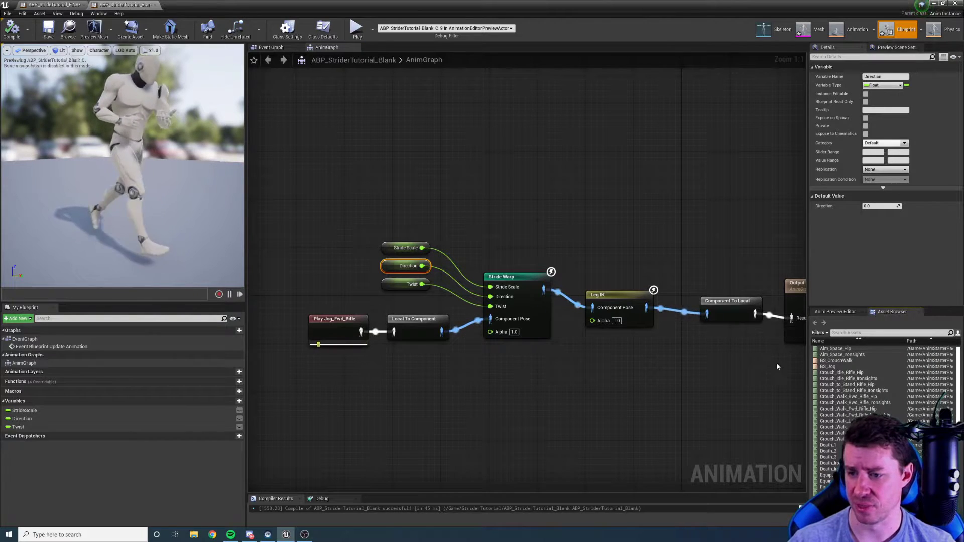
scroll(854, 382, "down", 7)
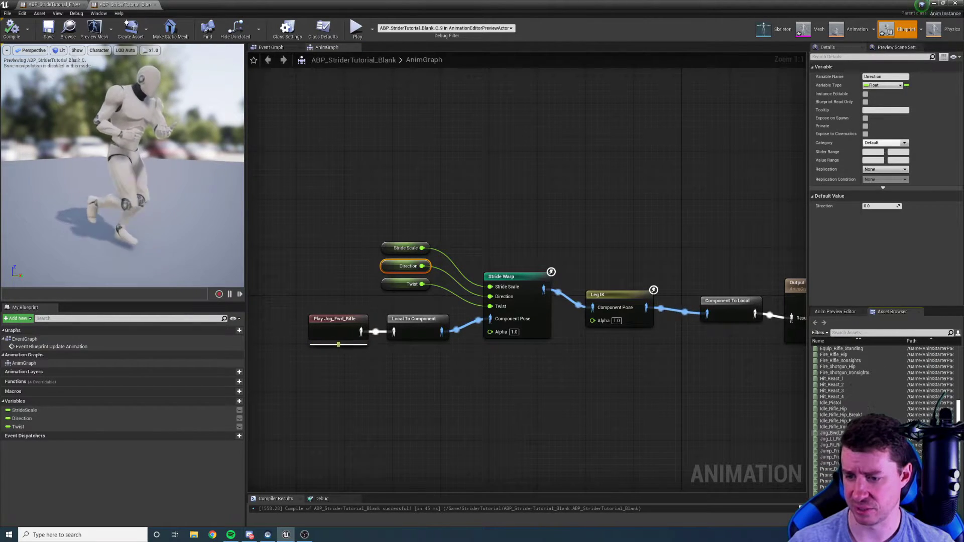
scroll(854, 382, "down", 2)
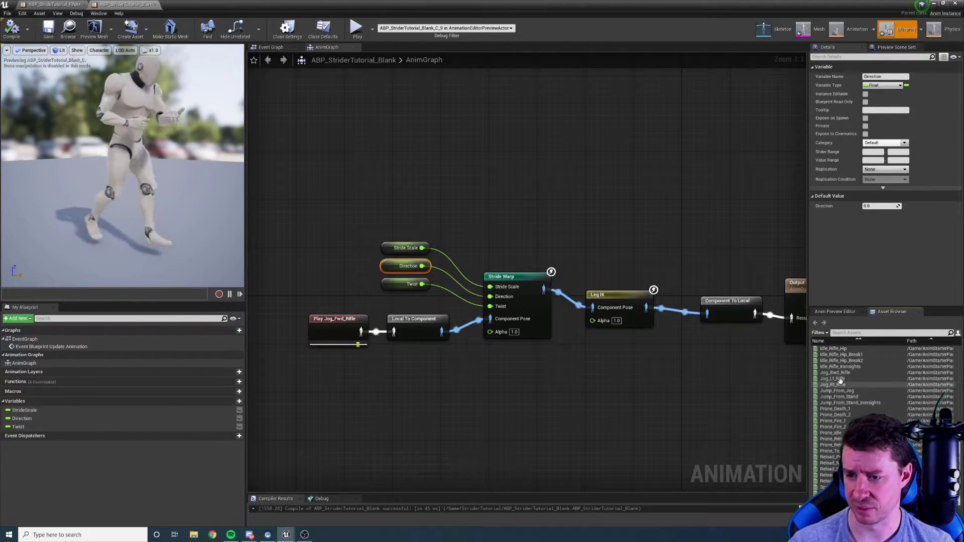
left_click_drag(840, 380, 394, 331)
left_click(226, 278)
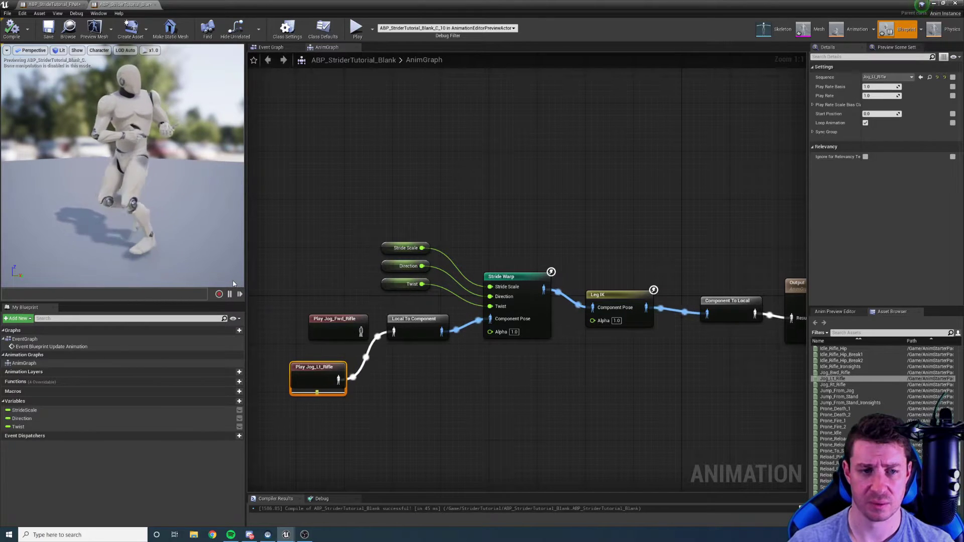
left_click_drag(332, 322, 294, 223)
right_click_drag(356, 233, 373, 264)
- Raise the preview Stride Scale to about 3.62 and view the left-jogging character from several angles
left_click(422, 297)
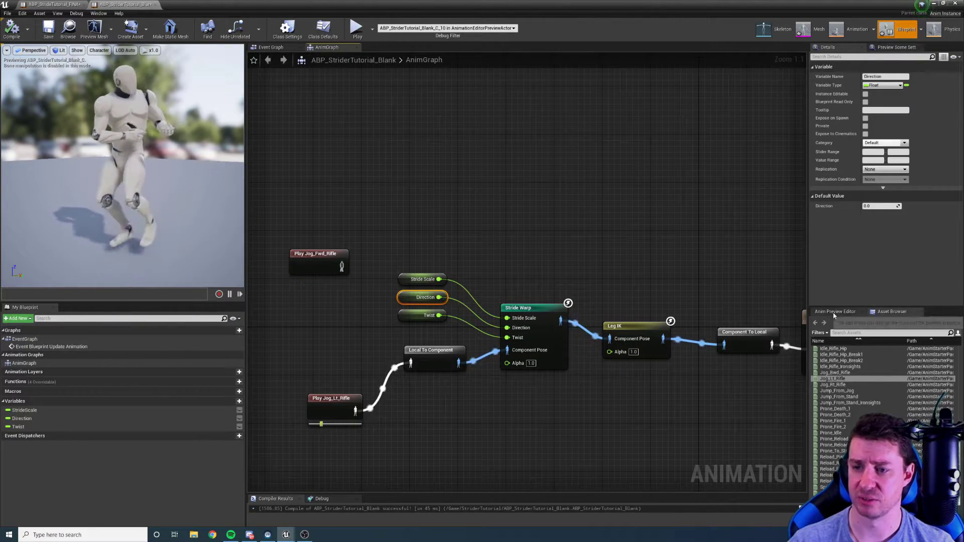
left_click(834, 312)
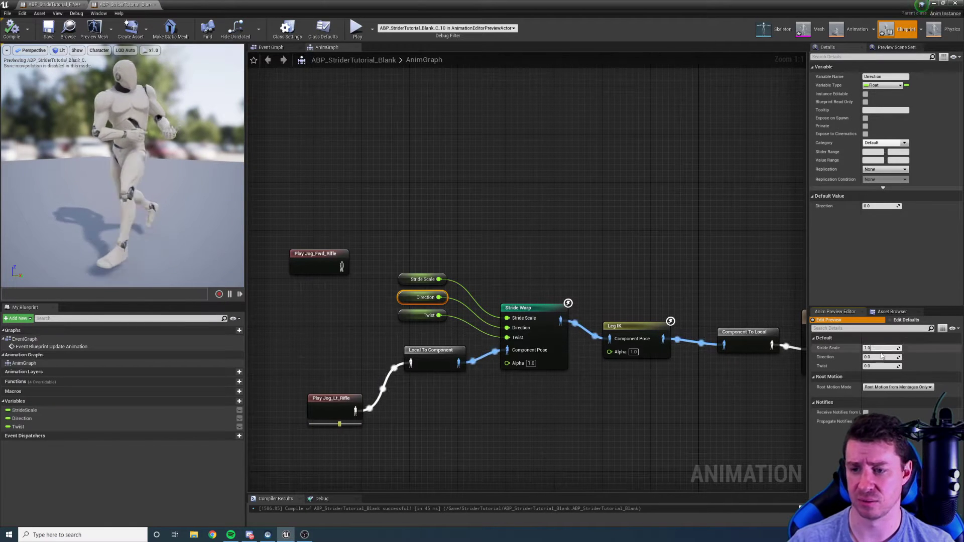
left_click_drag(878, 349, 892, 349)
left_click_drag(110, 216, 196, 221, "alt")
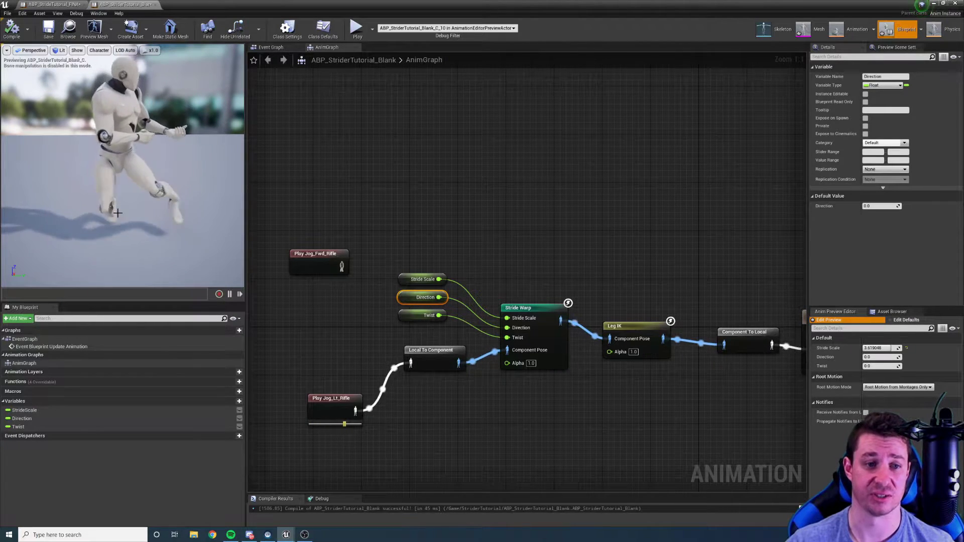
left_click_drag(117, 212, 171, 203, "alt")
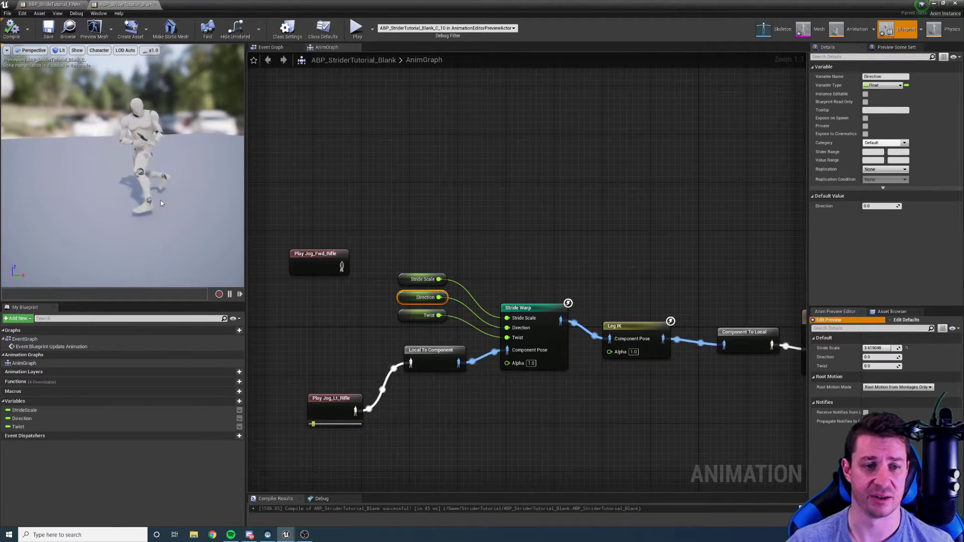
mouse_move(171, 204)
right_mouse_down()
mouse_move(159, 200)
mouse_move(173, 199)
right_mouse_up()
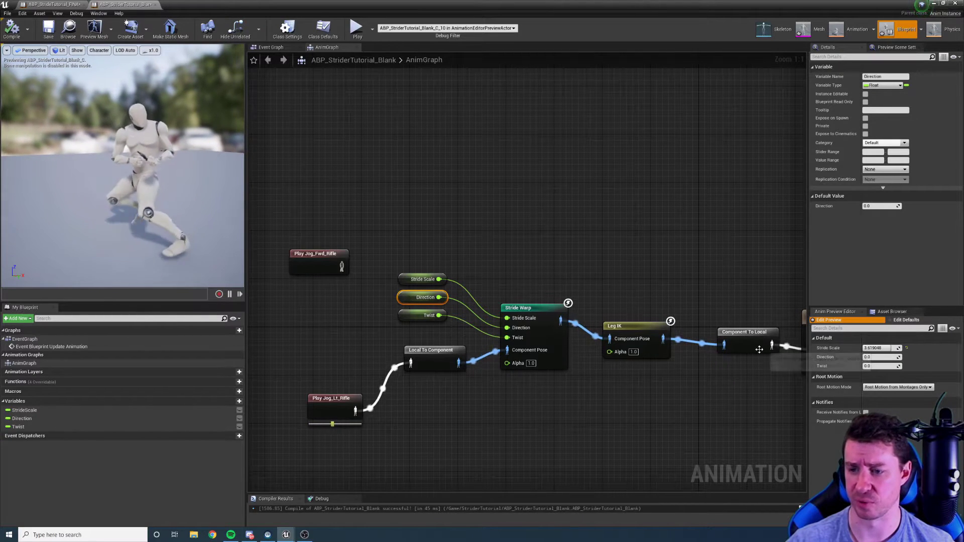
- Set the preview Direction to -90 for the left jog and show the Stride Warp node's settings
left_click(878, 357)
type("-90")
key("Return")
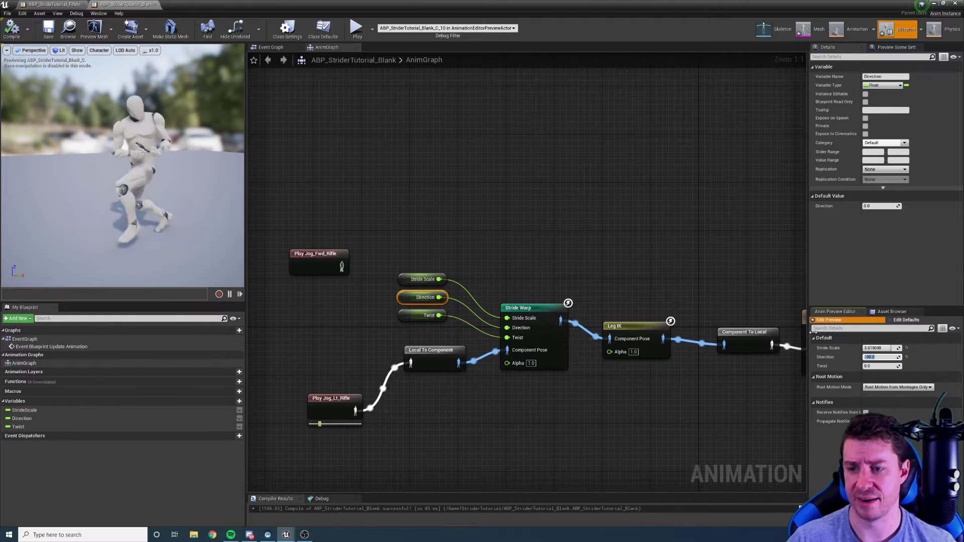
left_click(533, 331)
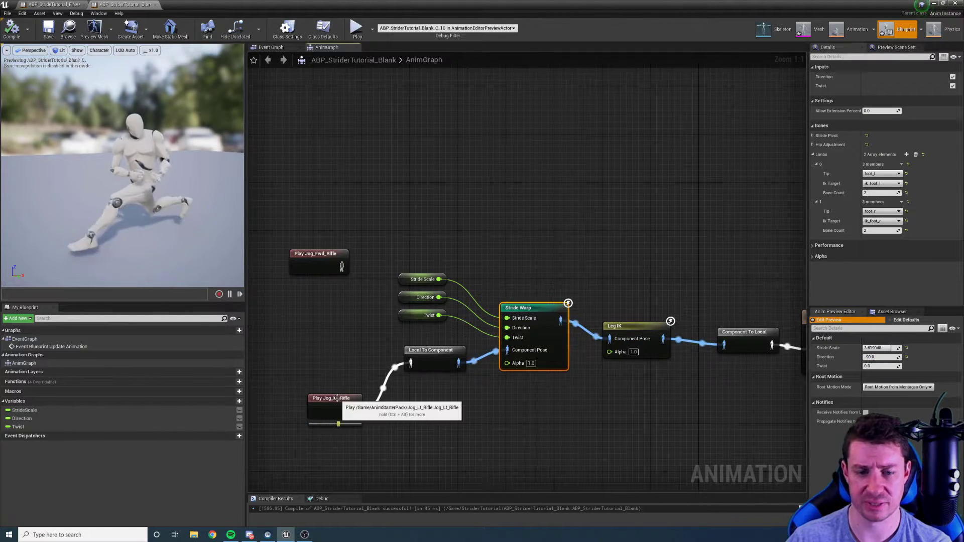
- Reset the preview Stride Scale to 1 and view the left-jogging character from another angle
left_click_drag(888, 348, 861, 348)
left_click(878, 348)
type("1")
key("Return")
right_click_drag(125, 171, 170, 136)
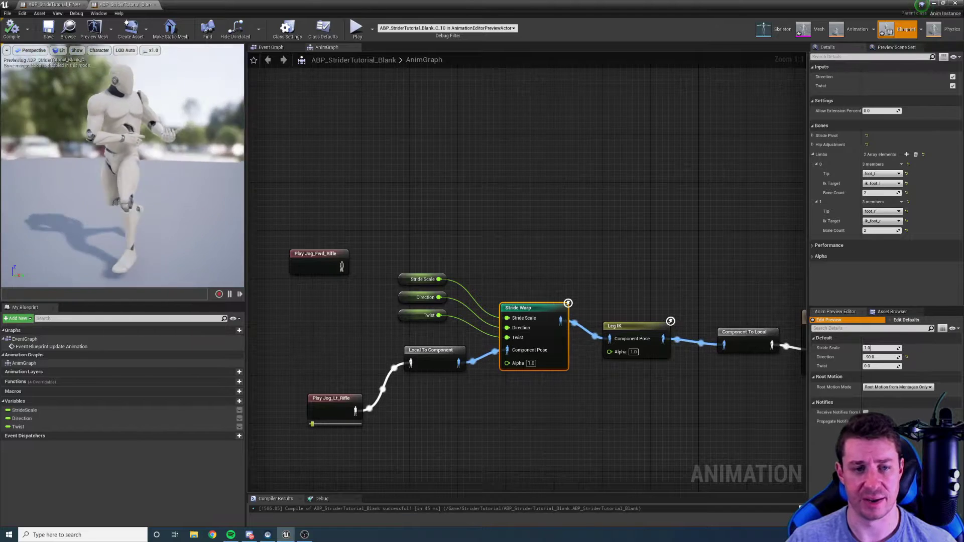
left_click(406, 300)
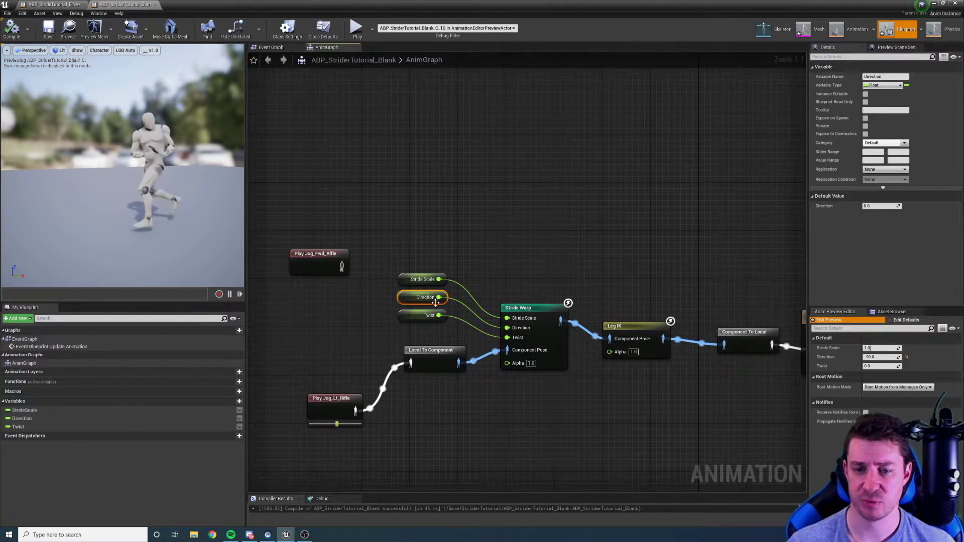
left_click(406, 315)
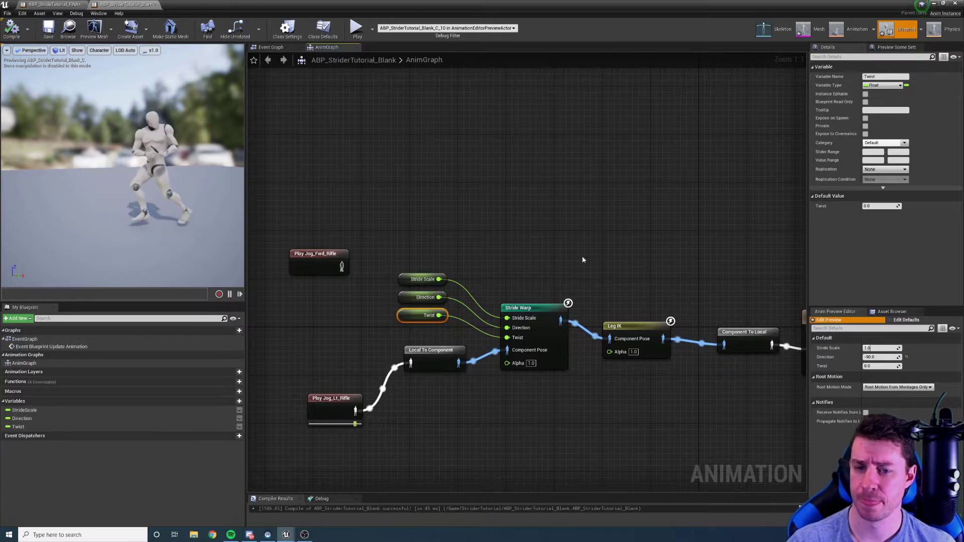
left_click(532, 307)
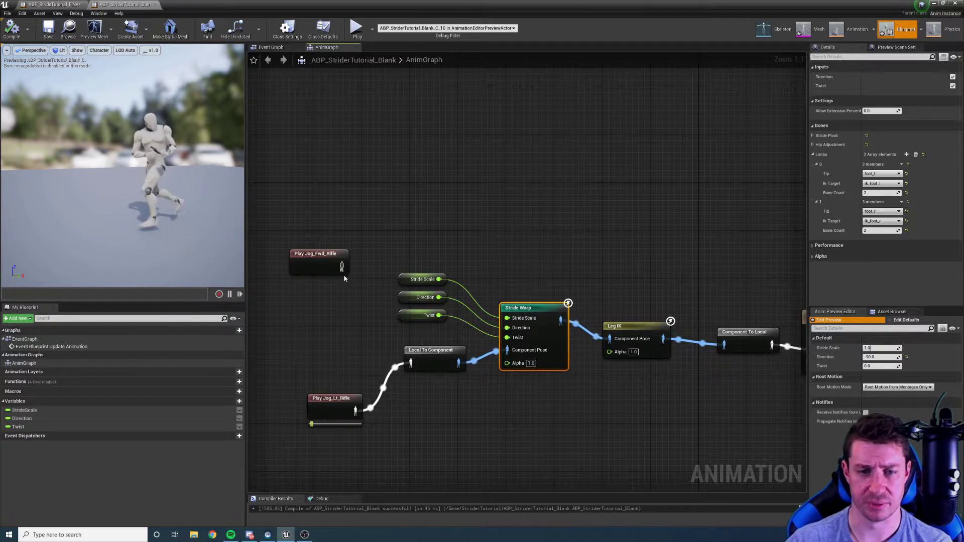
- Feed the existing Jog_Fwd_Rifle node into Local To Component, place it just above the Jog_Lt_Rifle node, and compile
left_click_drag(342, 267, 406, 350)
left_click_drag(316, 253, 327, 325)
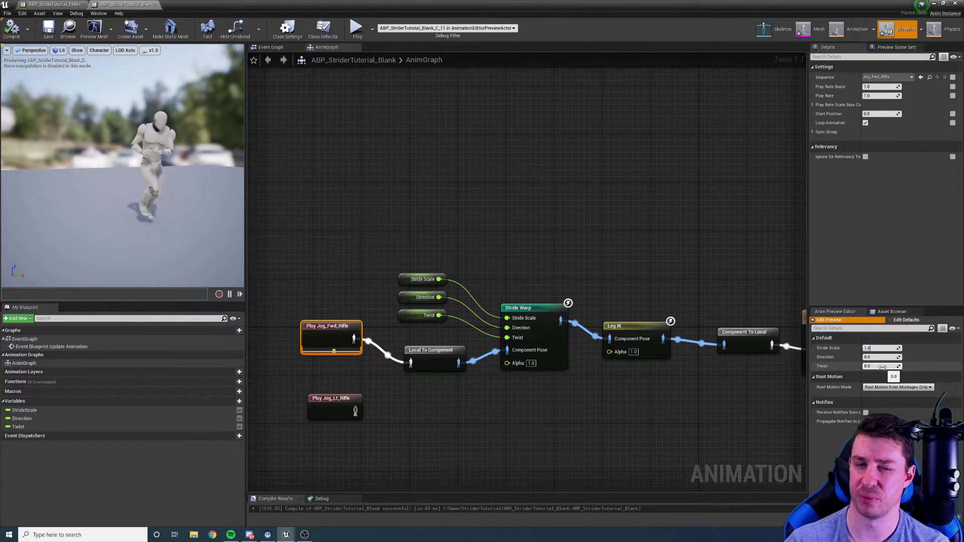
- Try preview Twist values of 45, 60 and 90 on the forward jog, and reset Twist to 0
left_click_drag(882, 367, 885, 367)
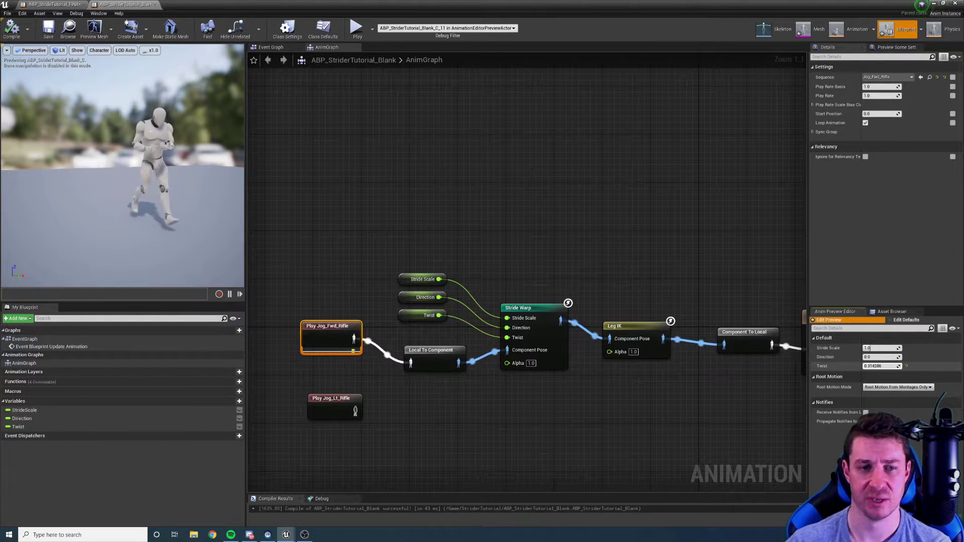
left_click(884, 367)
type("45")
key("Return")
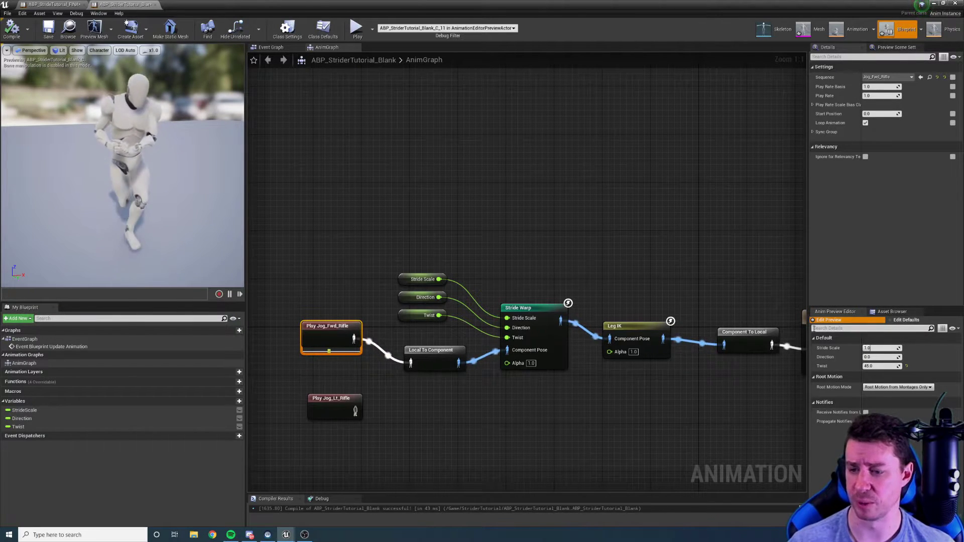
left_click(877, 366)
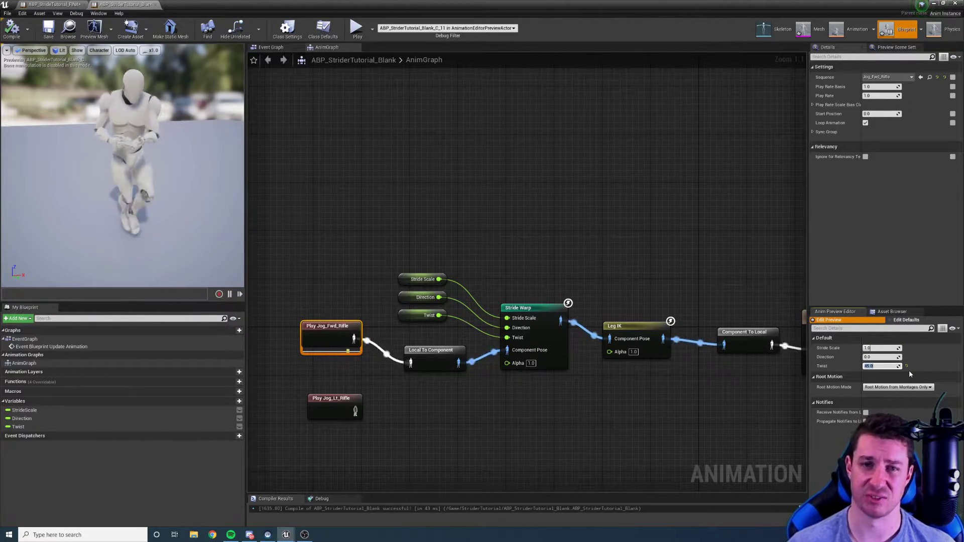
type("60")
key("Return")
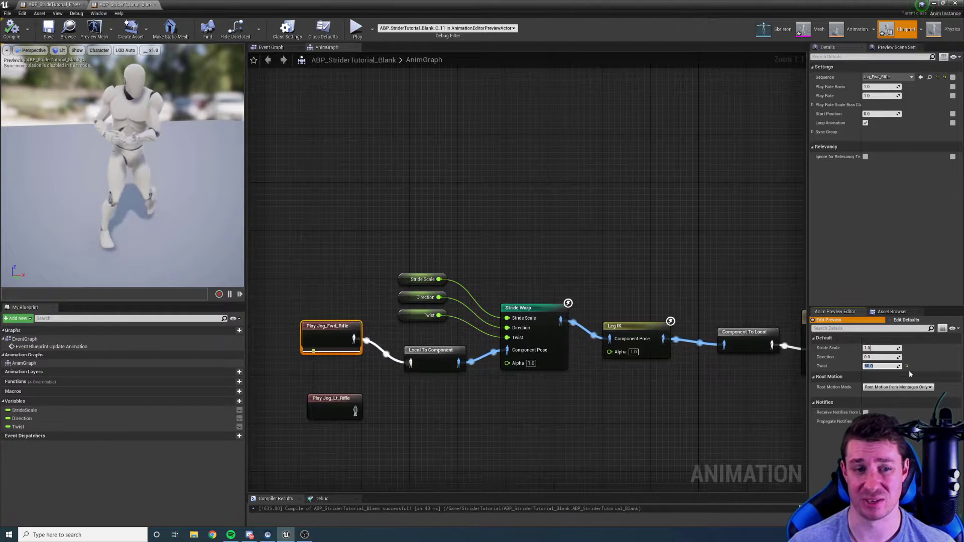
type("90")
key("Return")
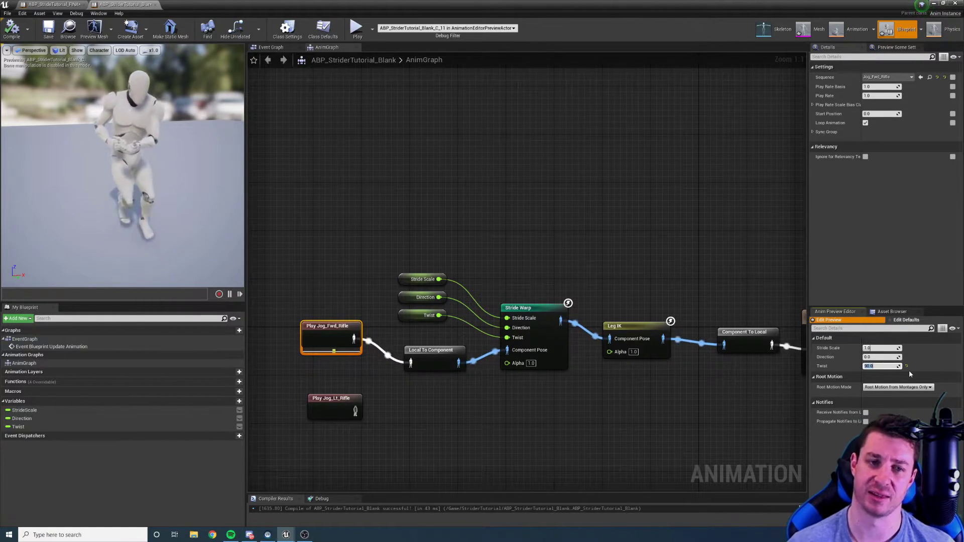
type("0")
key("Return")
- Hide Stride Warp's Twist pin, delete the disconnected Twist node, and compile the blueprint
left_click(426, 315)
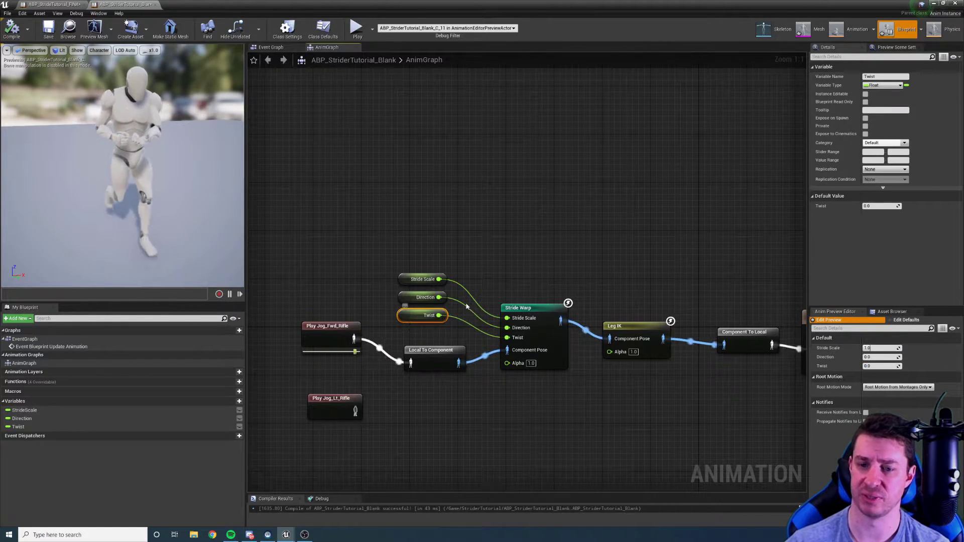
left_click(534, 308)
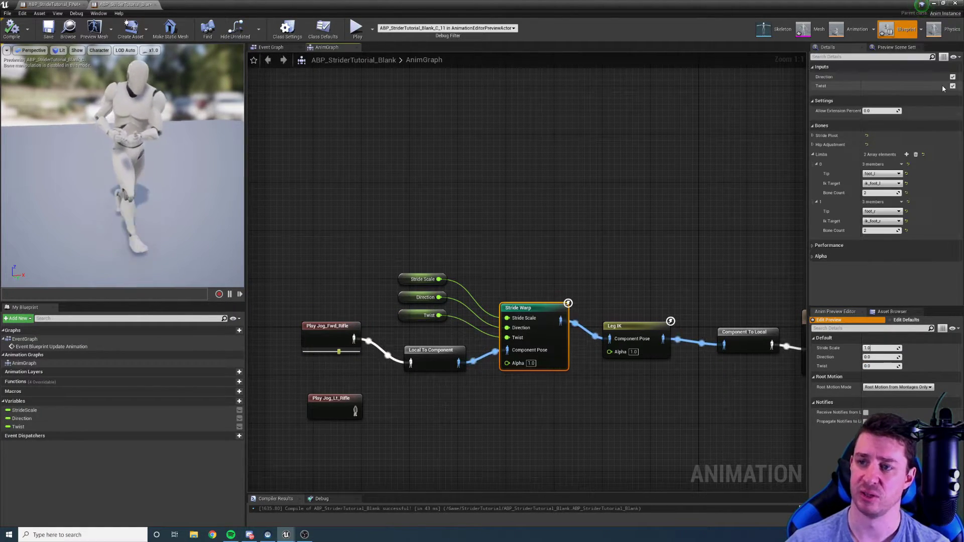
left_click(953, 87)
left_click(427, 315)
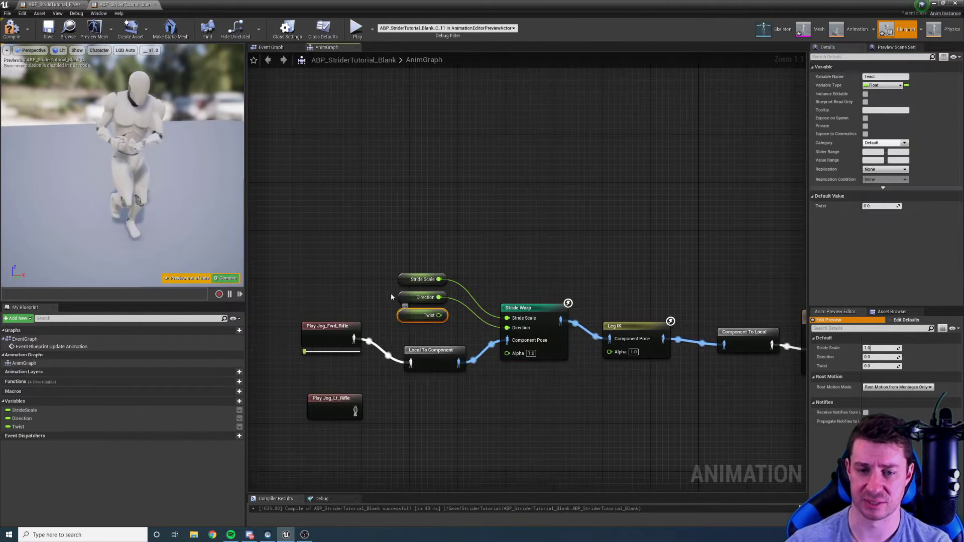
key("Delete")
left_click_drag(407, 289, 409, 296)
left_click(396, 303)
left_click(408, 298)
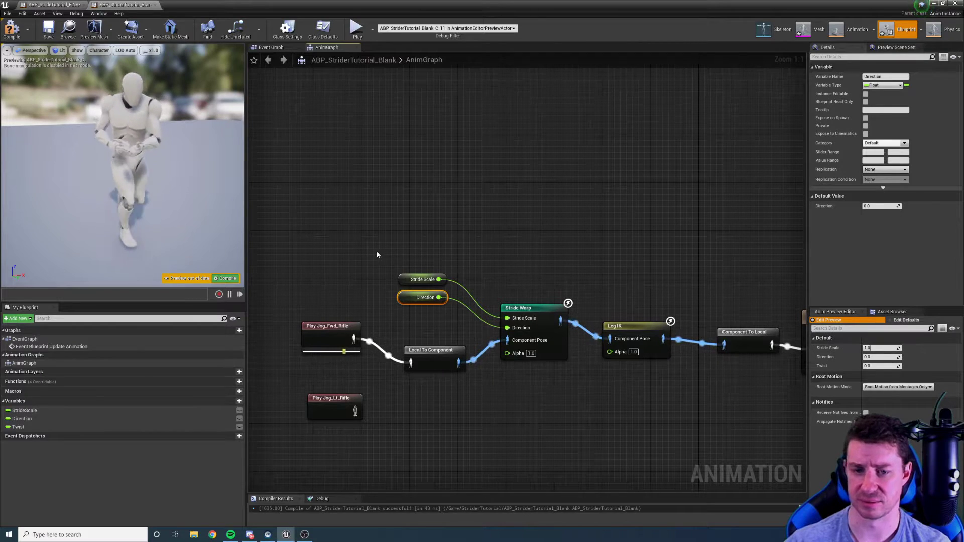
left_click(413, 274, "shift")
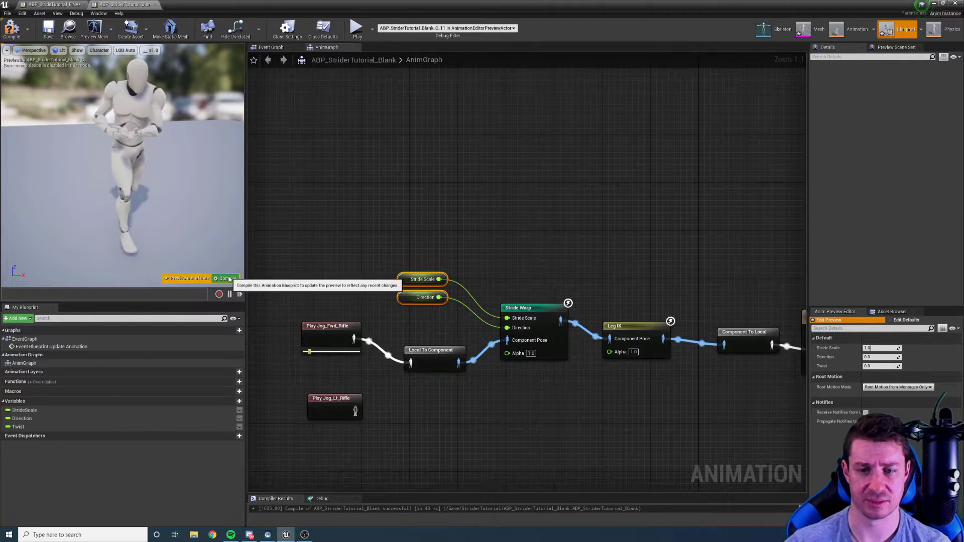
left_click(228, 278)
- Set the preview Stride Scale to 3, collapse Stride Warp's Limbs list, and expand its Hip Adjustment settings
left_click(539, 310)
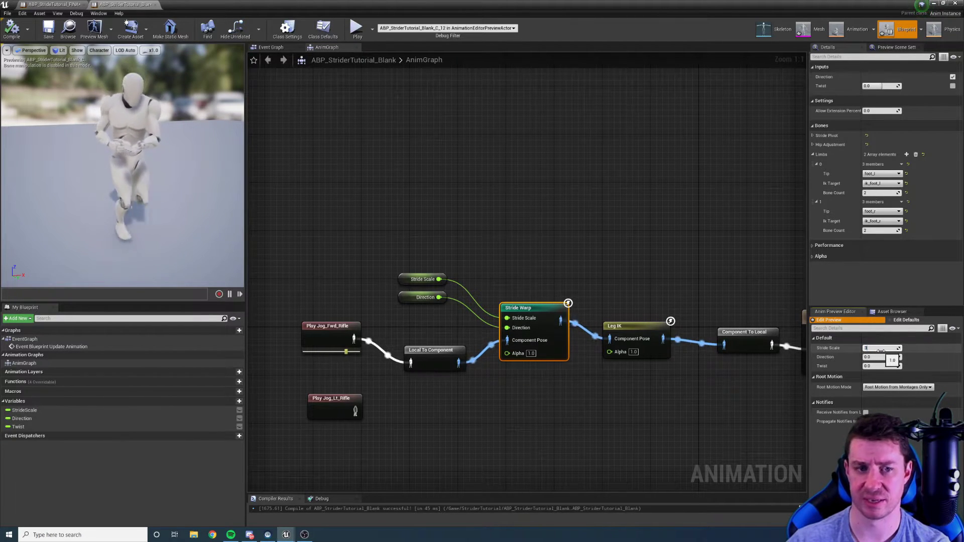
key("Return")
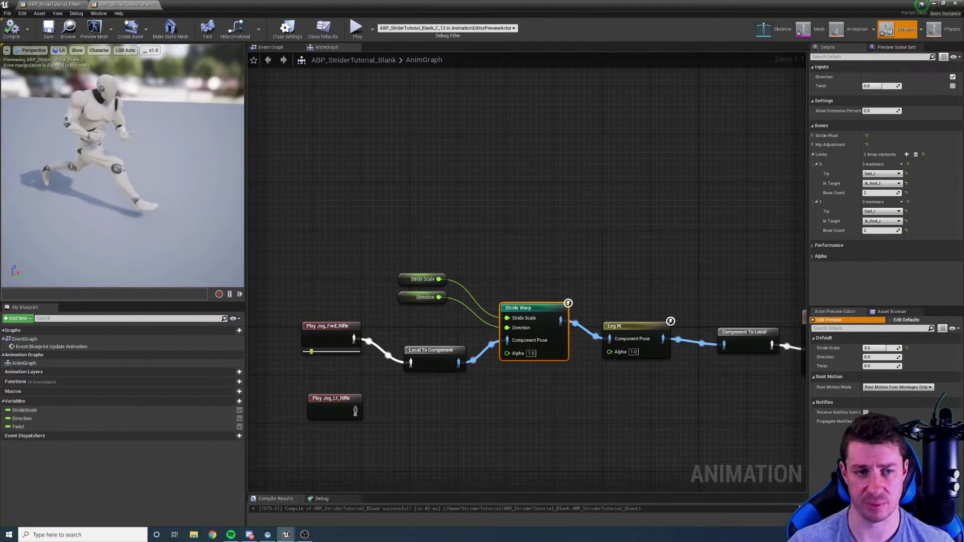
left_click(813, 154)
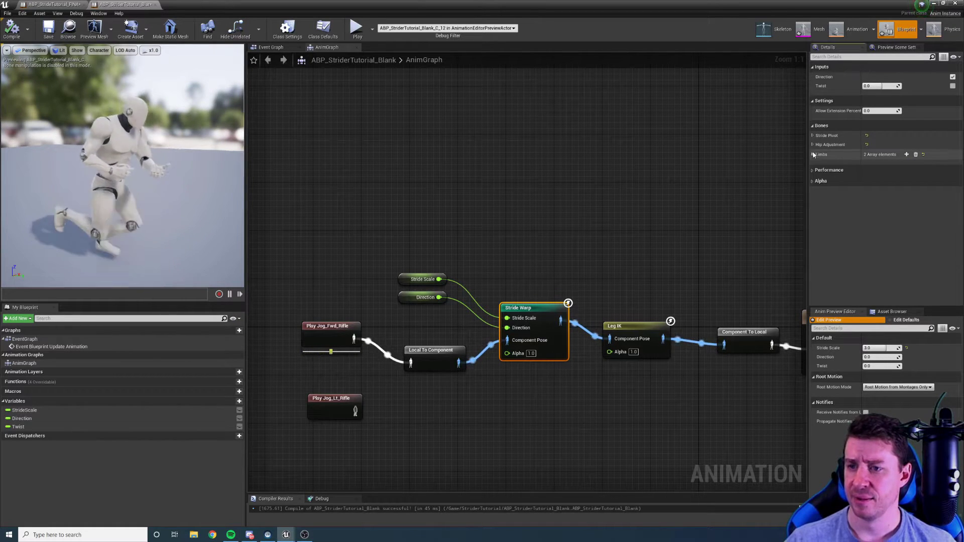
left_click(813, 145)
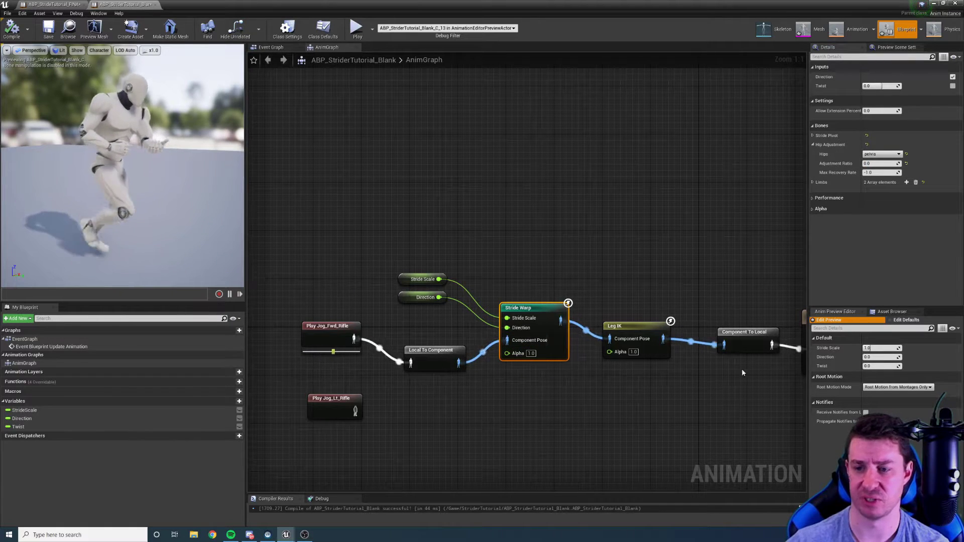
- Compare hip Adjustment Ratio settings on Stride Warp, including 1, at preview Stride Scales of about 4.38 and 2.86, compiling after each change
left_click_drag(876, 348, 880, 348)
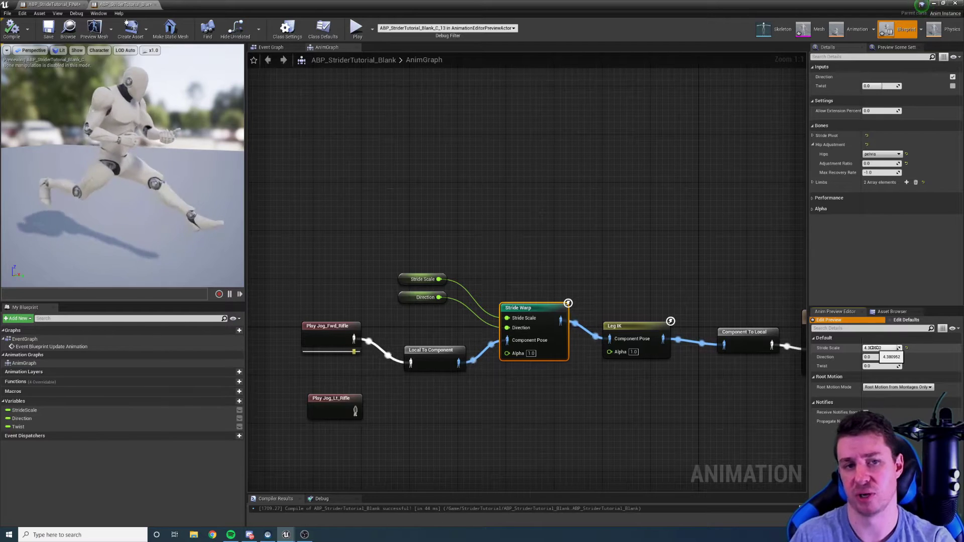
left_click(874, 165)
type("1")
key("Return")
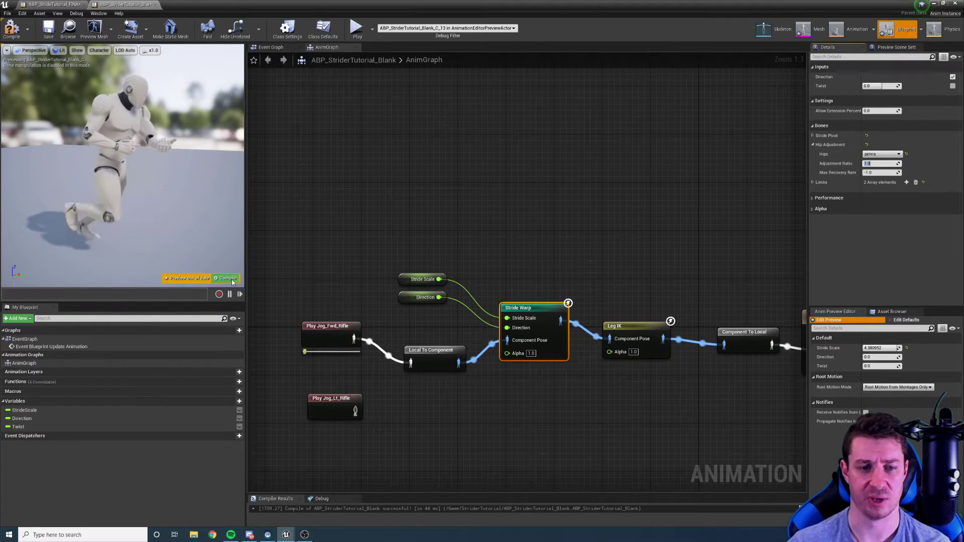
left_click(229, 279)
left_click_drag(875, 348, 898, 348)
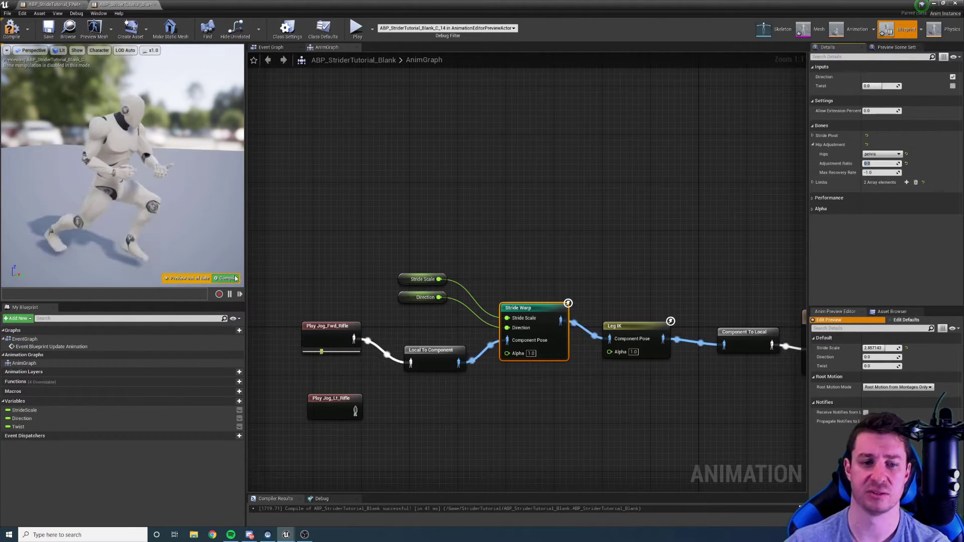
left_click(226, 279)
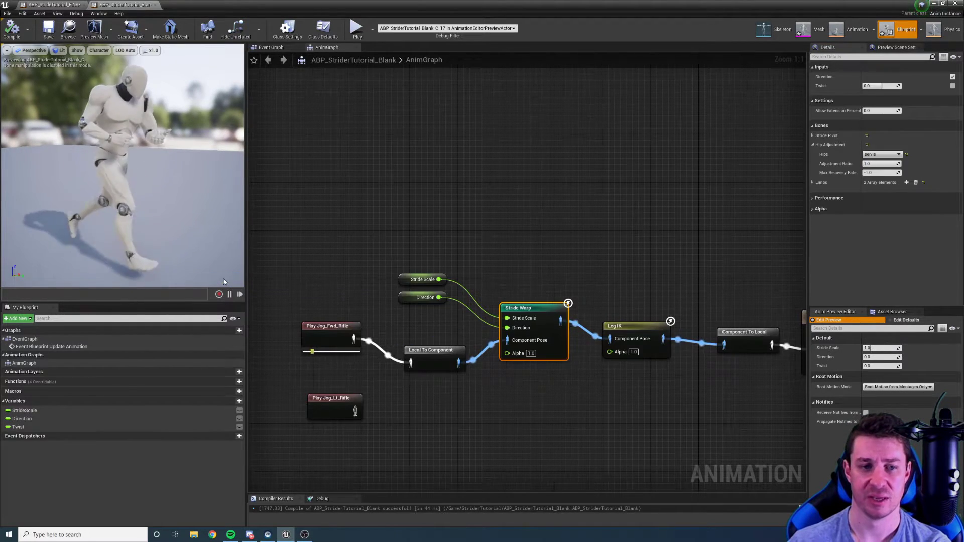
- Add a second Jog_Fwd_Rifle animation as the input of Local To Component, move the old node out of the way, and compile
left_click(887, 314)
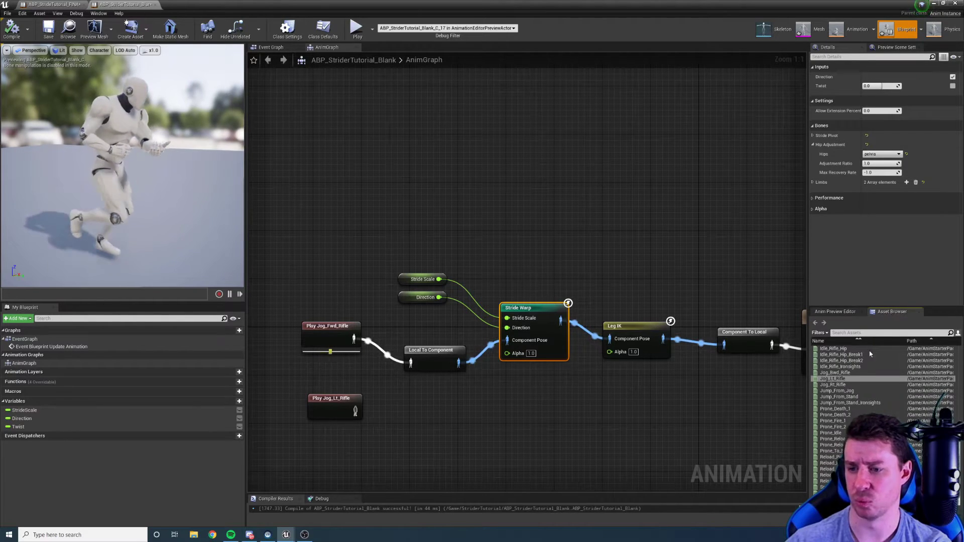
scroll(834, 401, "down", 2)
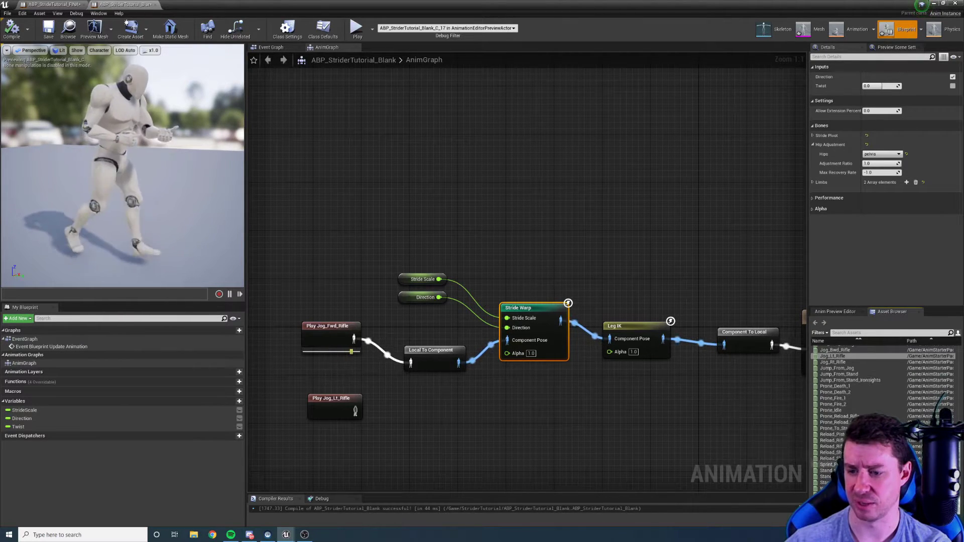
left_click_drag(832, 494, 297, 364)
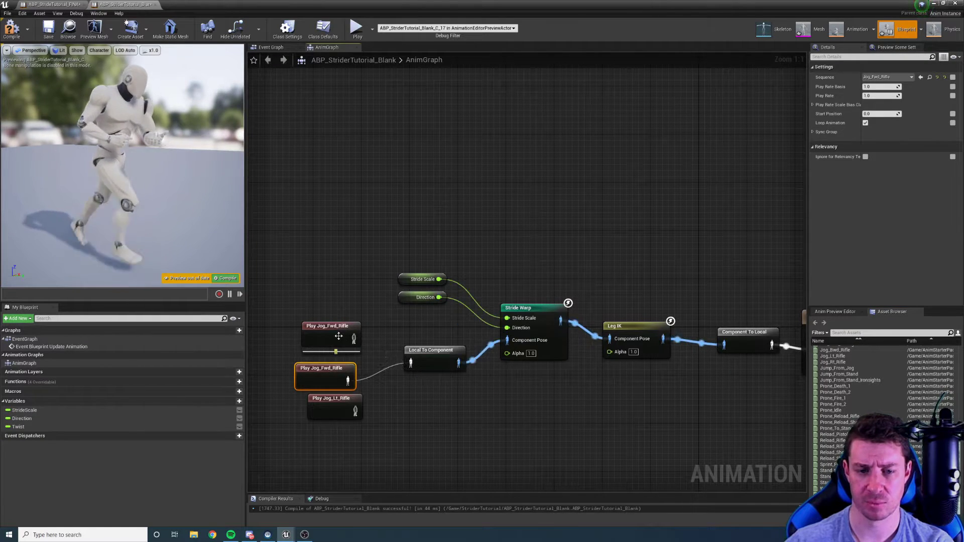
left_click_drag(338, 335, 290, 278)
key("F7")
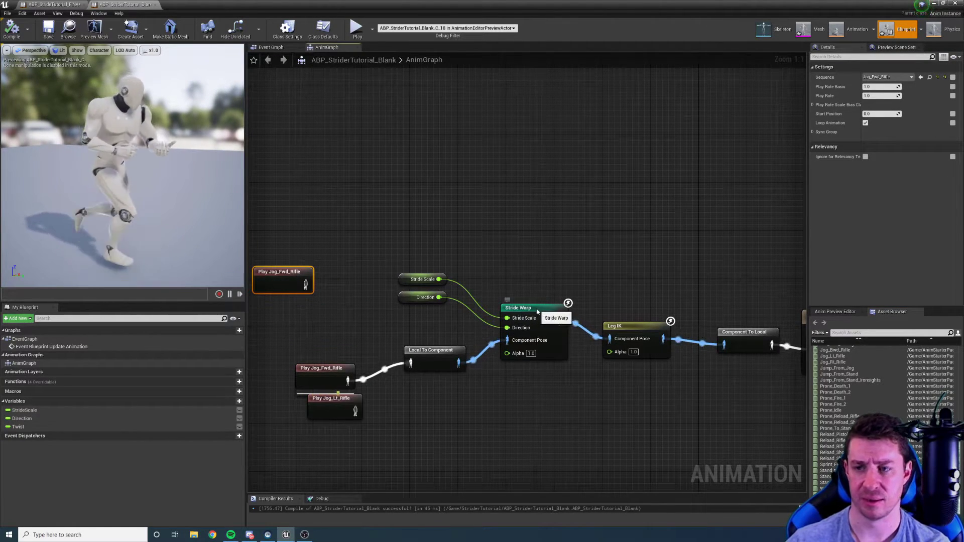
- Compile with a hip Adjustment Ratio of 0, raise the preview Stride Scale to about 2.67, and align Jog_Fwd_Rifle with Local To Component
left_click(536, 308)
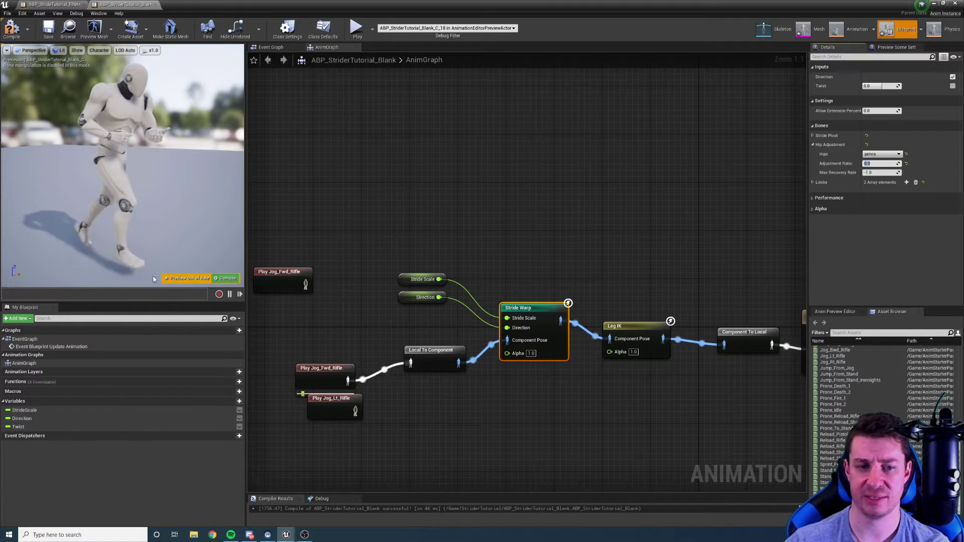
left_click(814, 312)
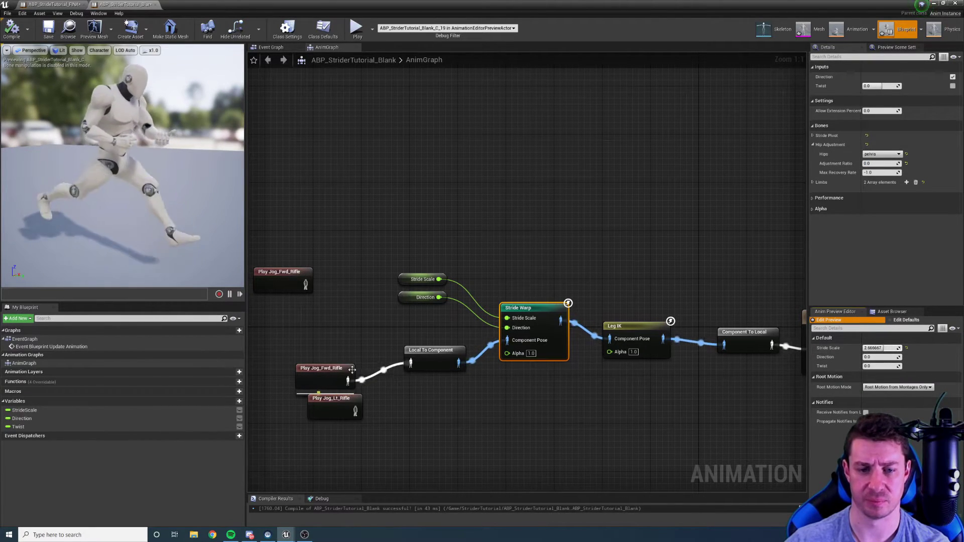
left_click_drag(346, 369, 339, 351)
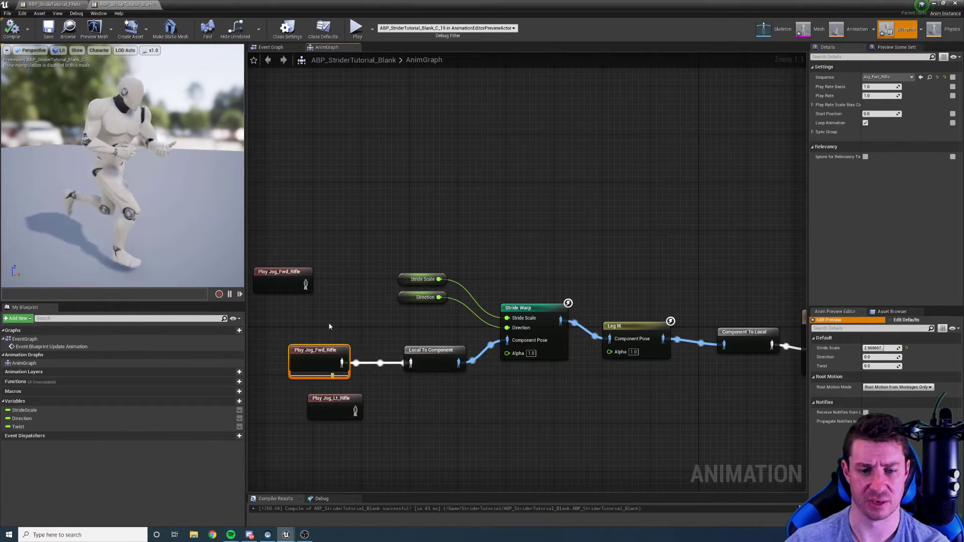
- Feed the Walk_Fwd_Rifle_Ironsights animation into Local To Component, compile, and raise the preview Stride Scale to about 4.62
left_click(891, 312)
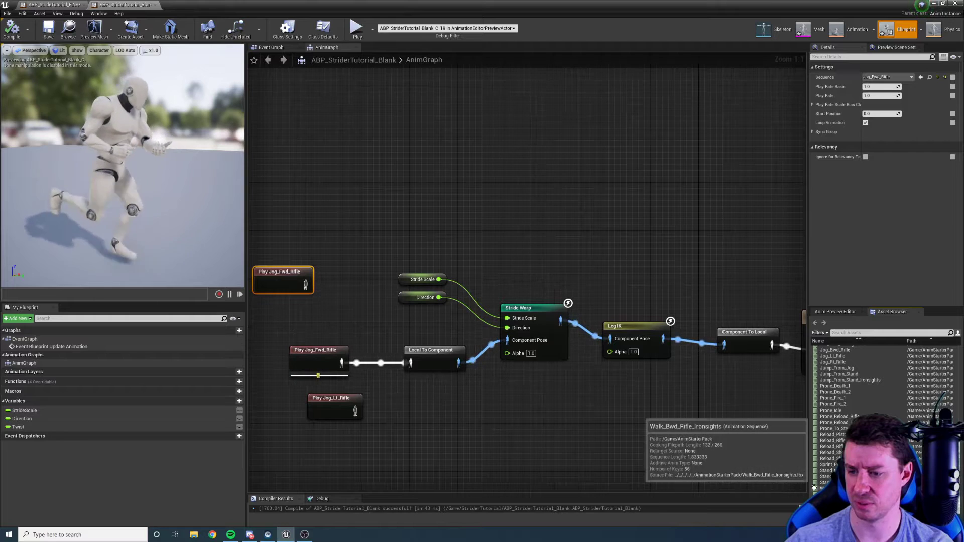
left_click_drag(823, 489, 347, 333)
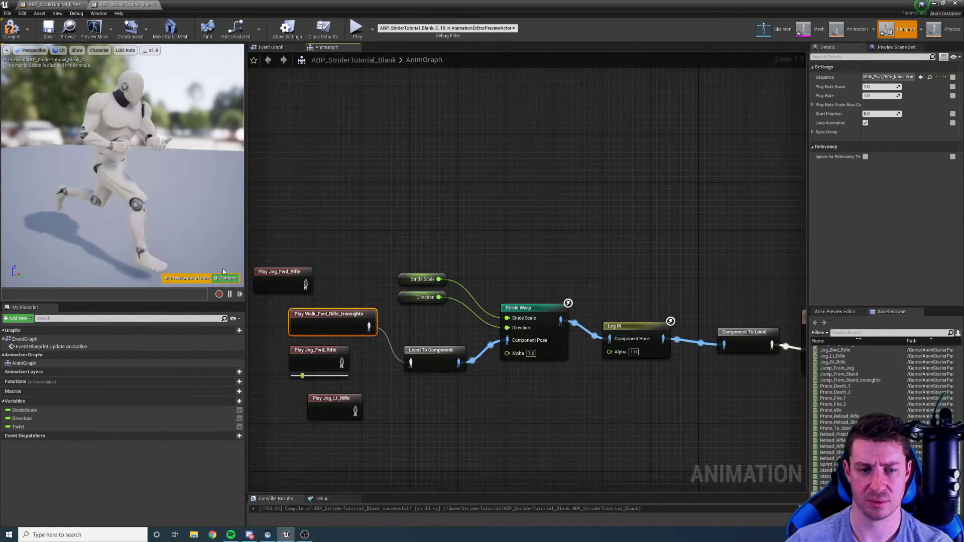
left_click(835, 313)
left_click_drag(894, 348, 899, 348)
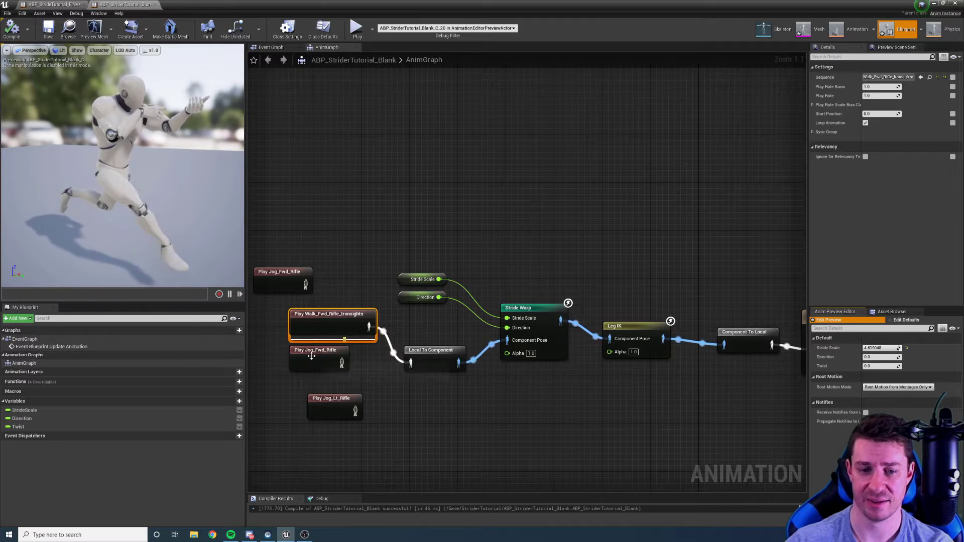
- Reset the hip Adjustment Ratio on Stride Warp to its default of 1.0 and compile
left_click_drag(312, 351, 312, 358)
left_click(537, 309)
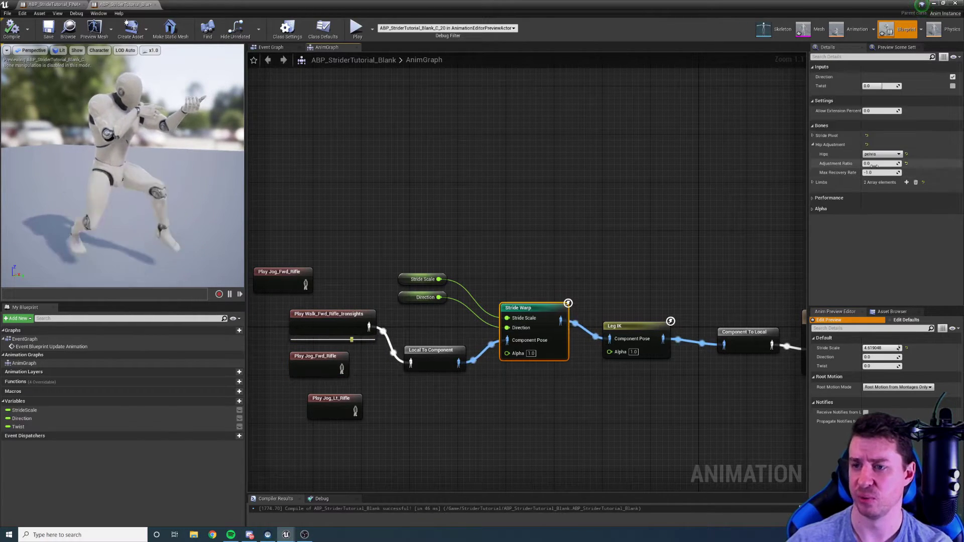
left_click(906, 164)
left_click(12, 29)
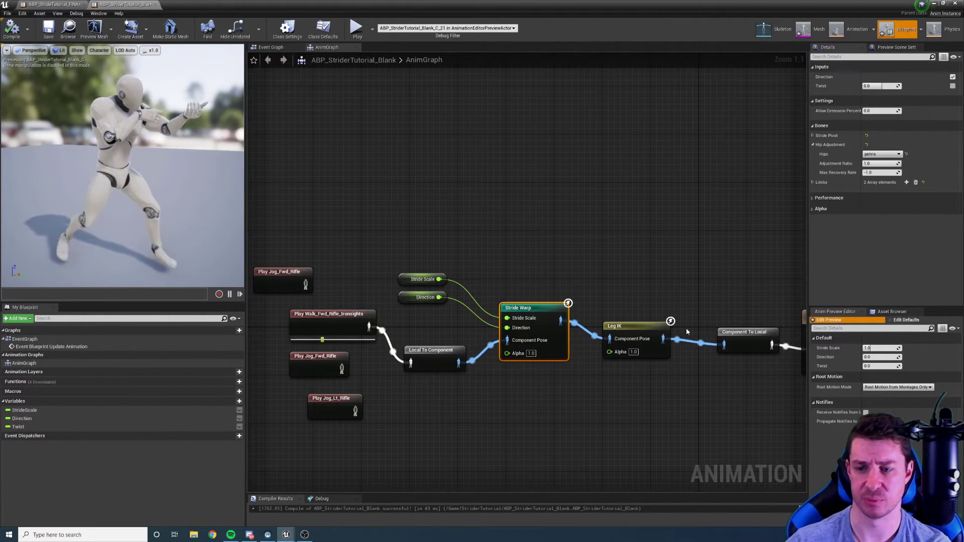
- Test the walk animation with a preview Stride Scale of 3, then lower it to about 2.33
left_click_drag(880, 347, 886, 347)
type("3")
key("Return")
left_click_drag(891, 348, 883, 348)
- Set the hip Max Recovery Rate to 100, compile, and raise the preview Stride Scale to about 2.14
left_click(875, 172)
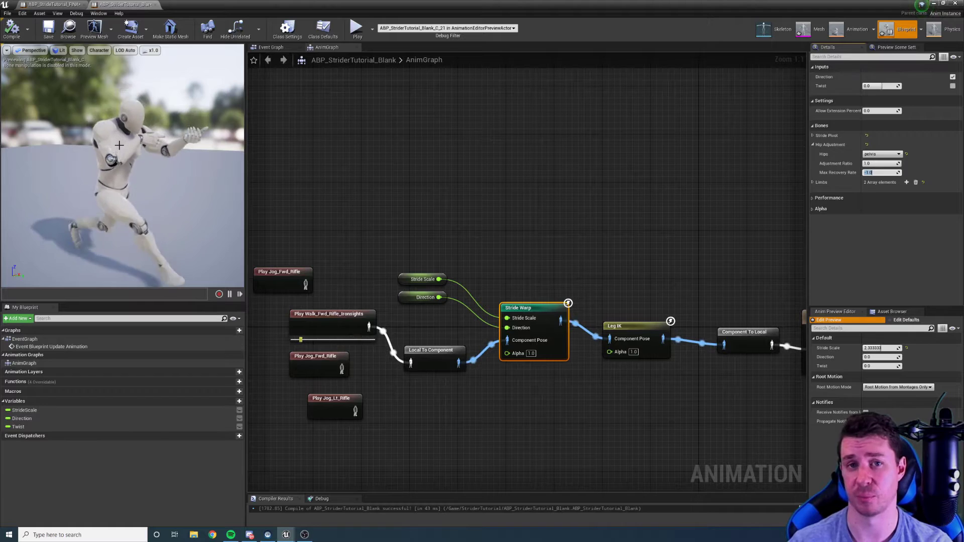
left_click(879, 173)
type("100")
key("Return")
left_click(227, 278)
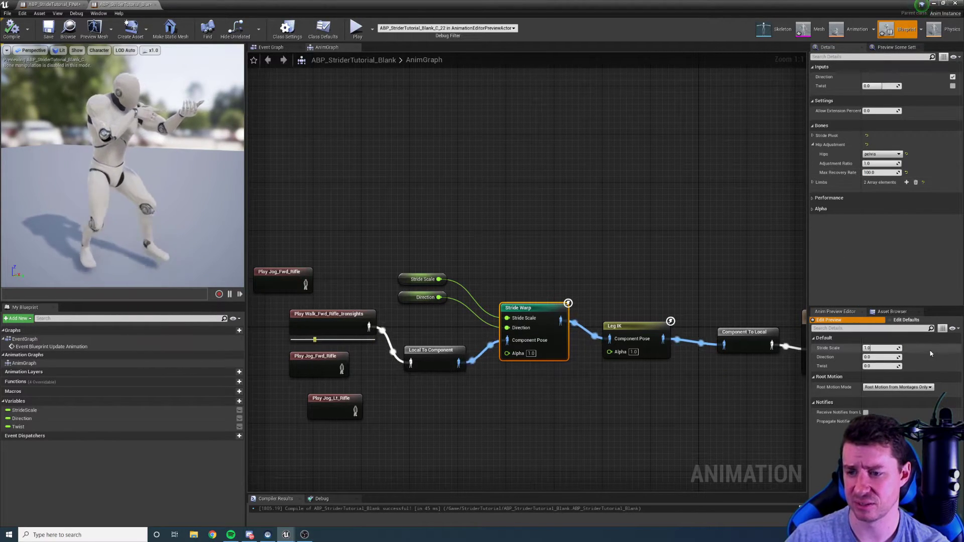
left_click_drag(871, 348, 880, 348)
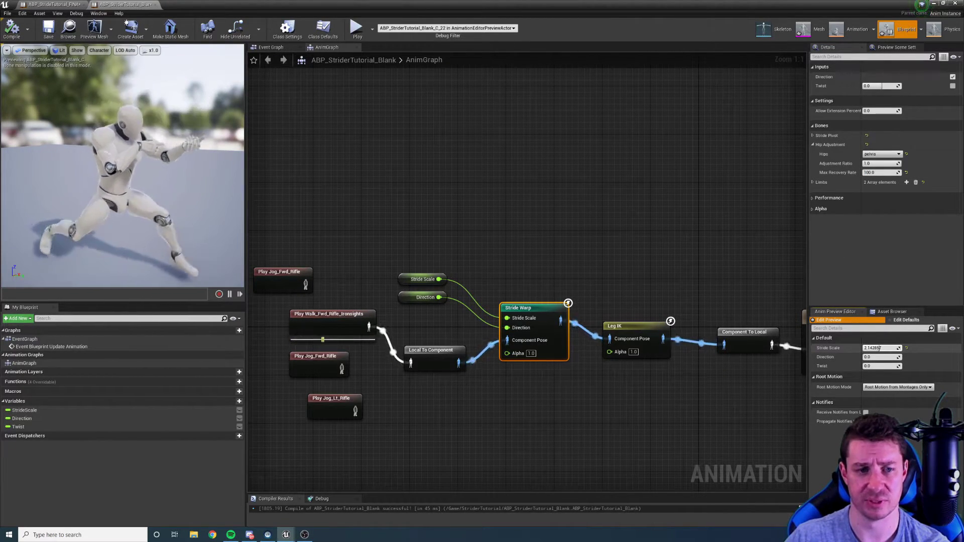
- Set the hip Max Recovery Rate to 50, compile, and raise the preview Stride Scale to about 2.1
left_click(880, 172)
type("50")
key("Return")
left_click(227, 279)
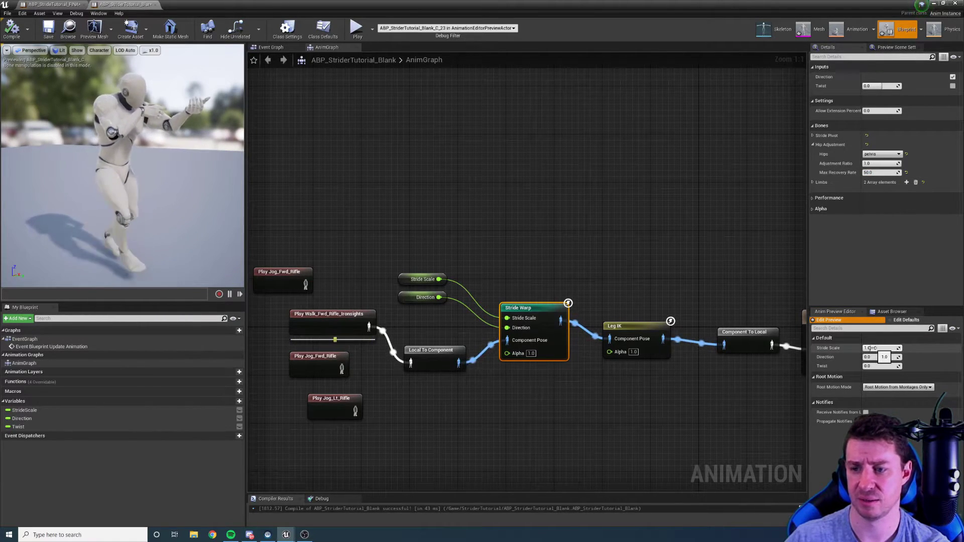
left_click_drag(880, 349, 898, 350)
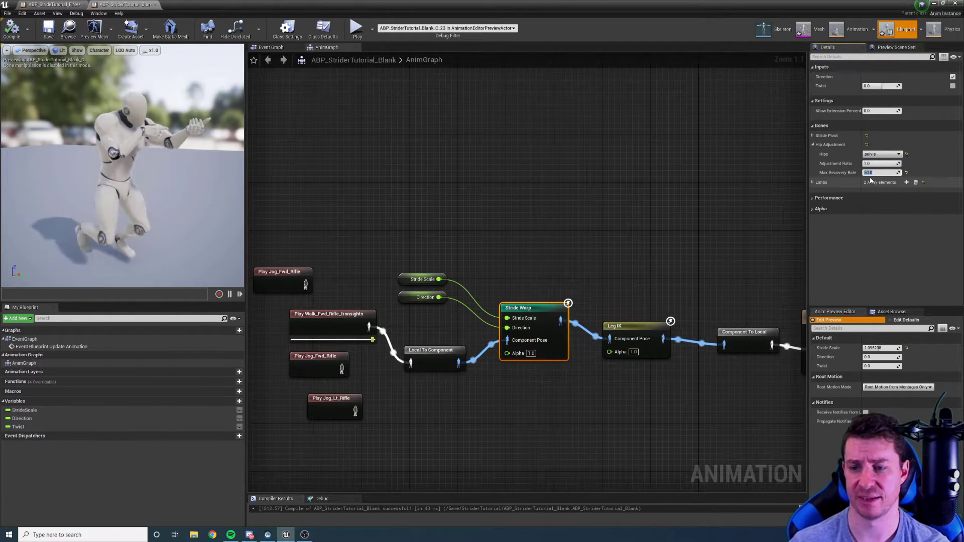
- Try a preview Stride Scale of 2, then settle on 1.5
left_click(880, 347)
type("2")
key("Return")
type("1.5")
key("Return")
left_click(877, 357)
left_click(878, 366)
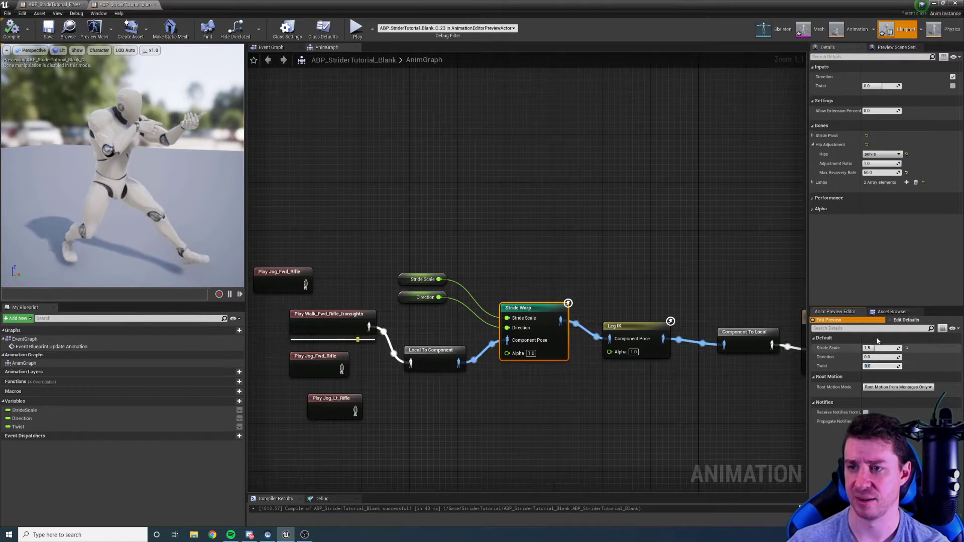
- Collapse the Hip Adjustment settings of Stride Warp, expand Stride Pivot, and open its Offset value
left_click(813, 144)
left_click(812, 135)
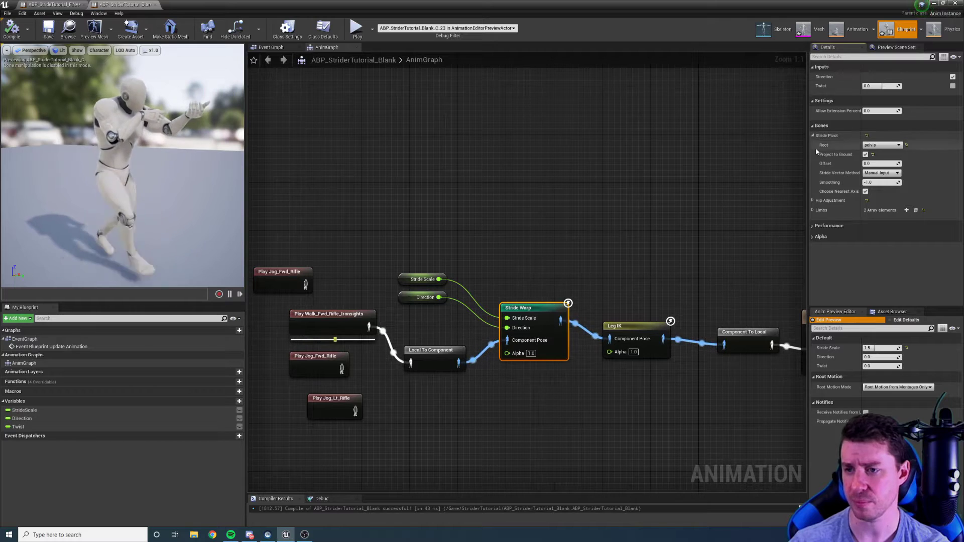
left_click(872, 164)
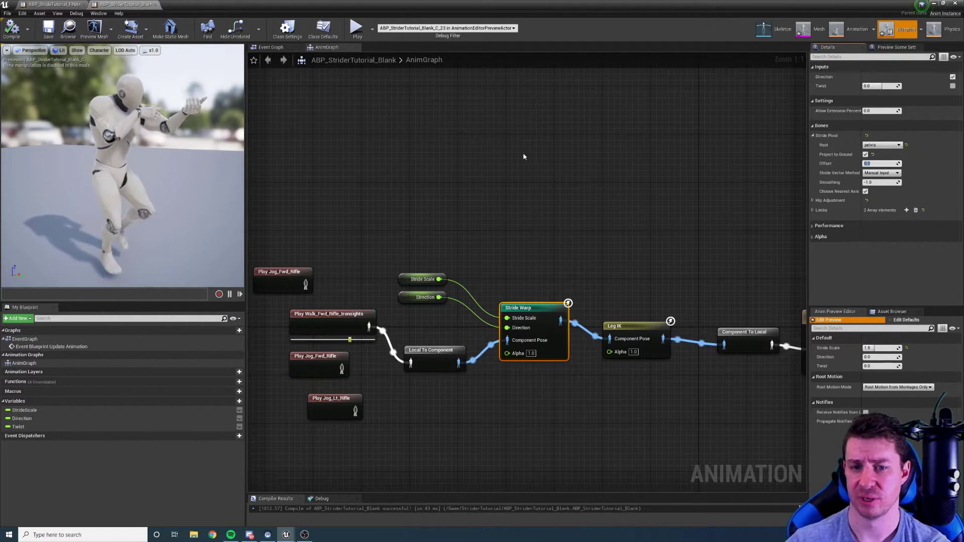
right_click_drag(161, 179, 152, 193, "alt")
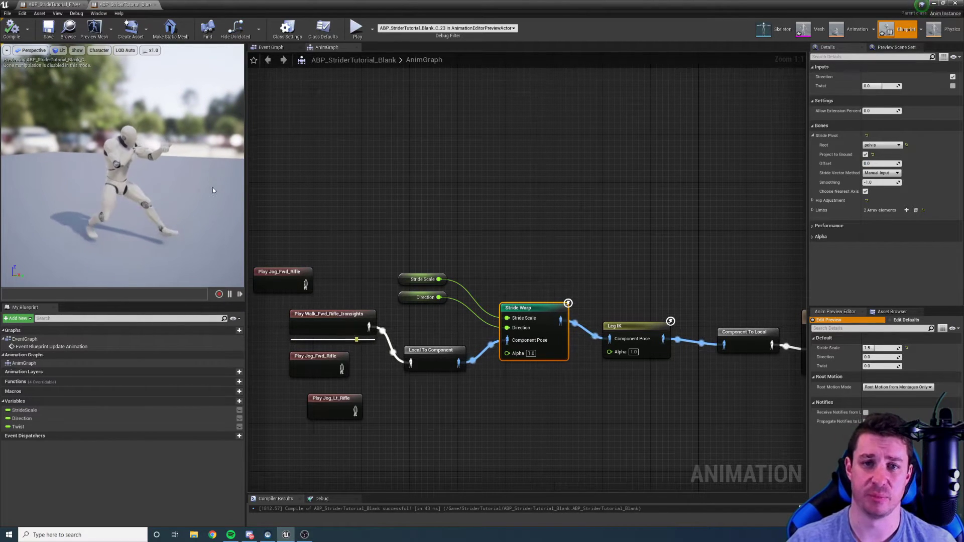
- Turn on stride warp debug drawing with the console command a.AnimNode.Warp.Stride.Debug = 2 and view it around the feet
left_click(491, 227)
key("grave")
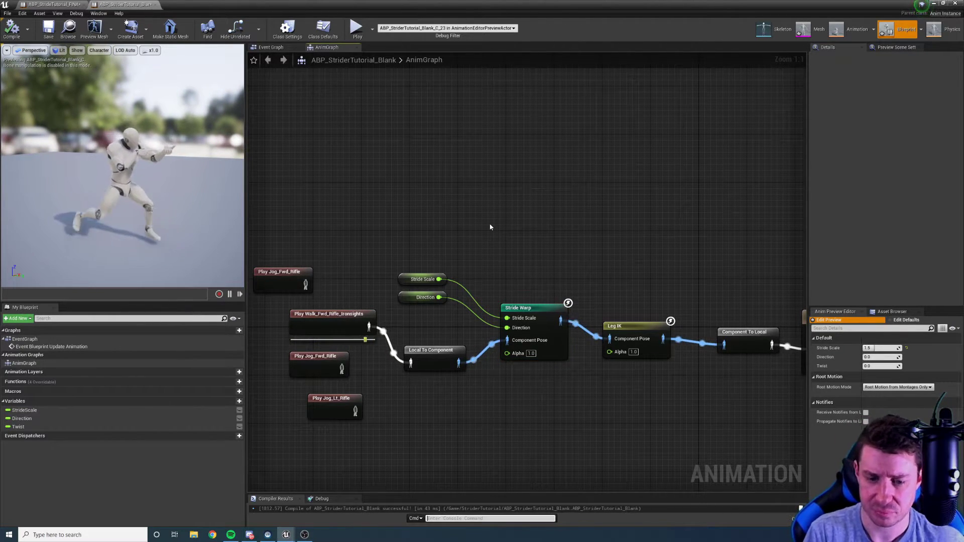
type("a")
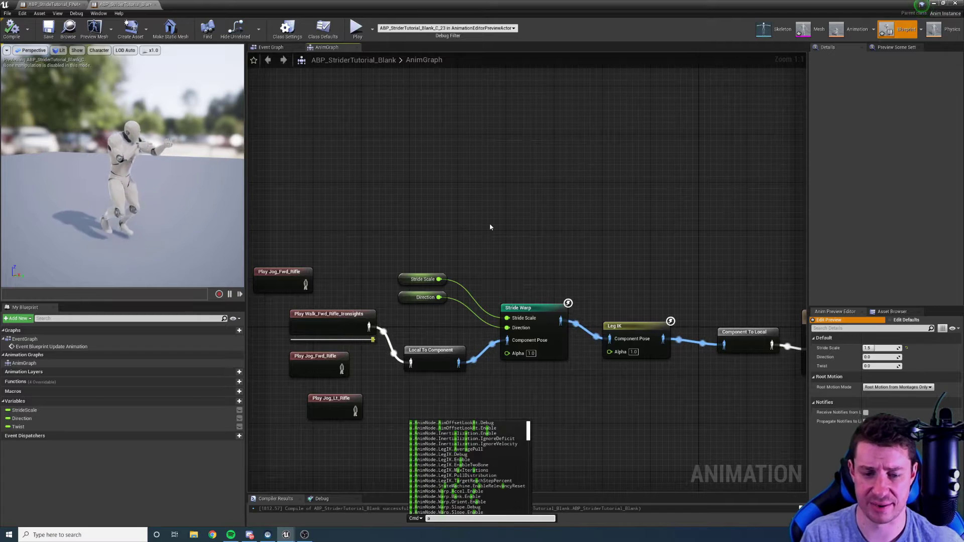
type(".AnimNode.Warp")
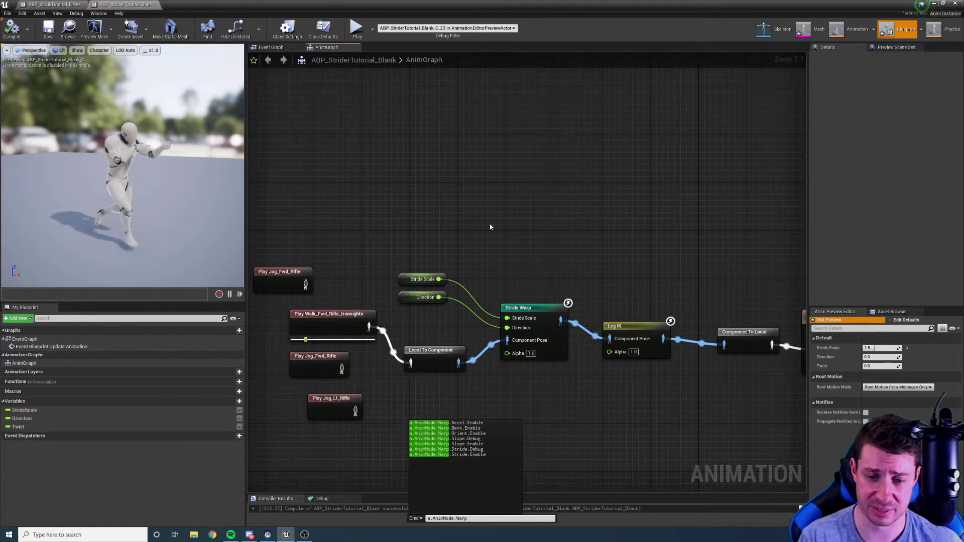
type(".Stride")
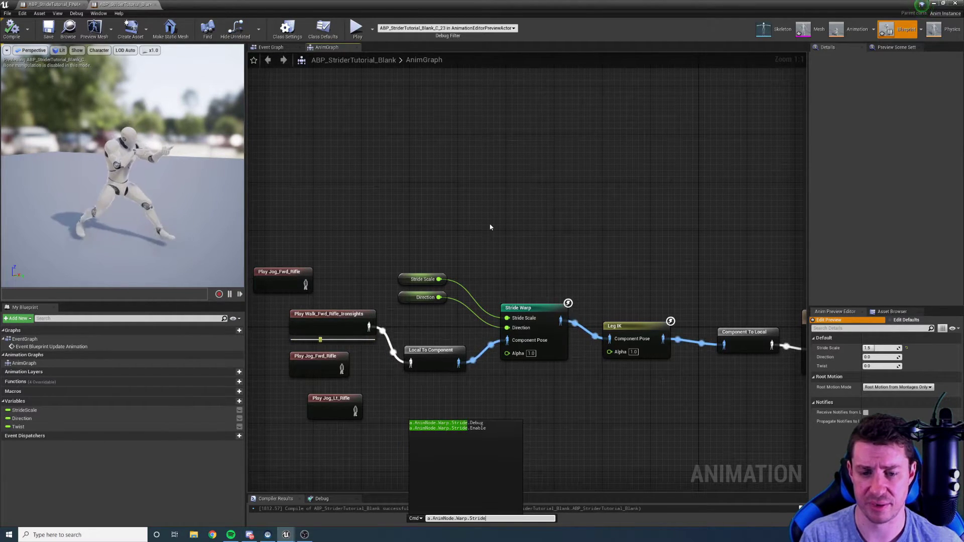
type(".Debug =")
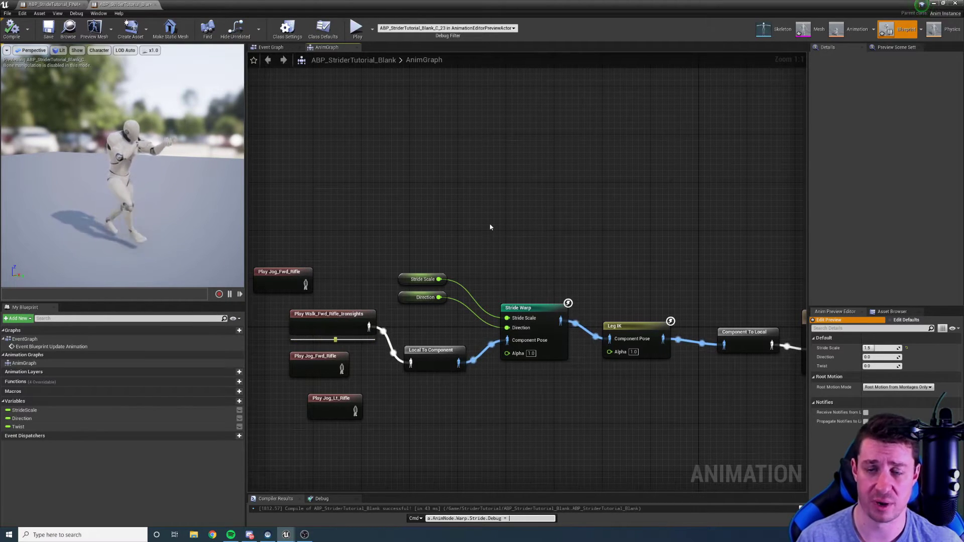
type(" 2")
key("Return")
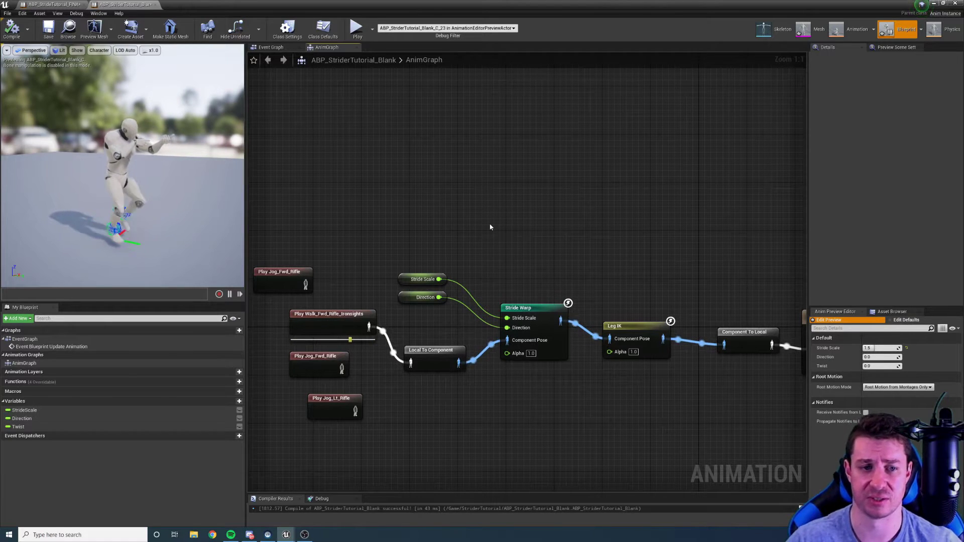
right_click_drag(139, 211, 139, 217)
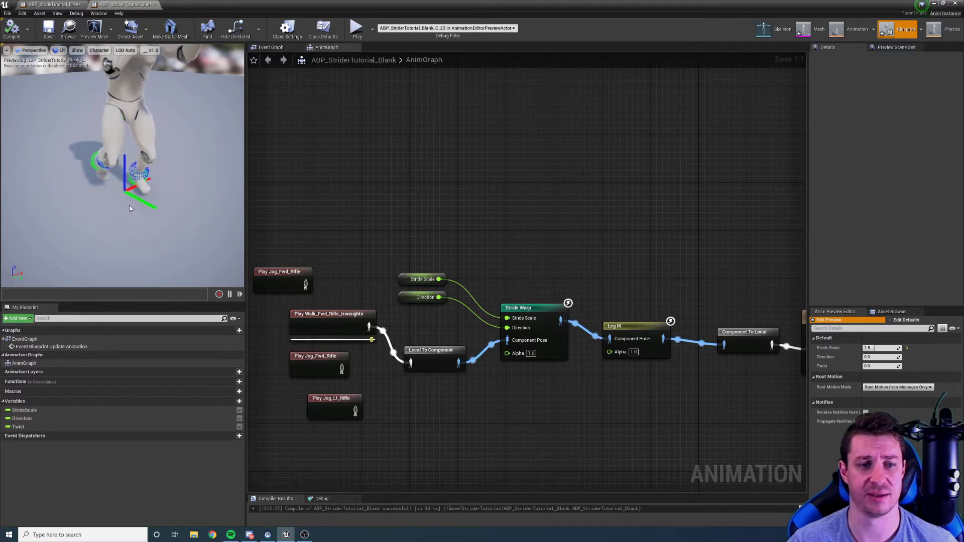
- Set the Stride Pivot Offset to 50 on Stride Warp, compile, and raise the preview Stride Scale
left_click(567, 300)
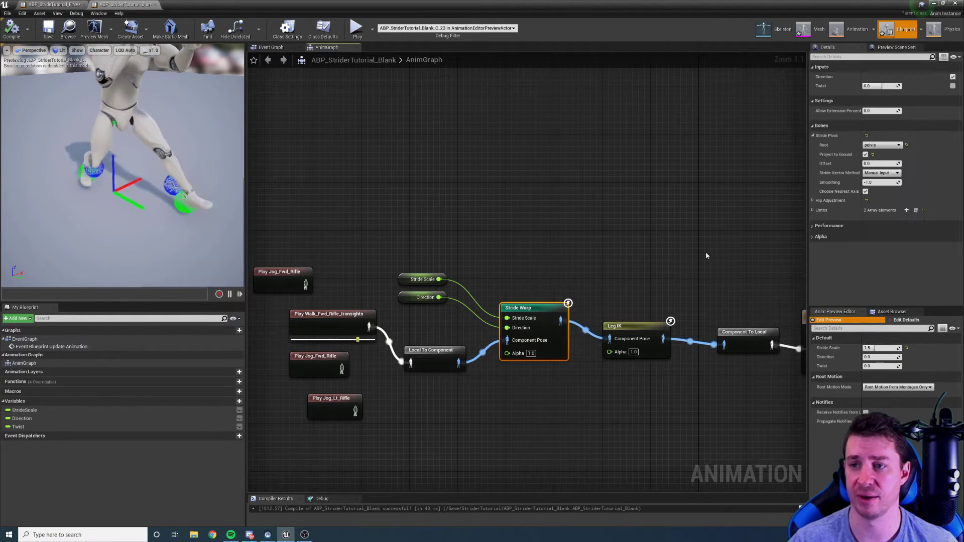
left_click(875, 163)
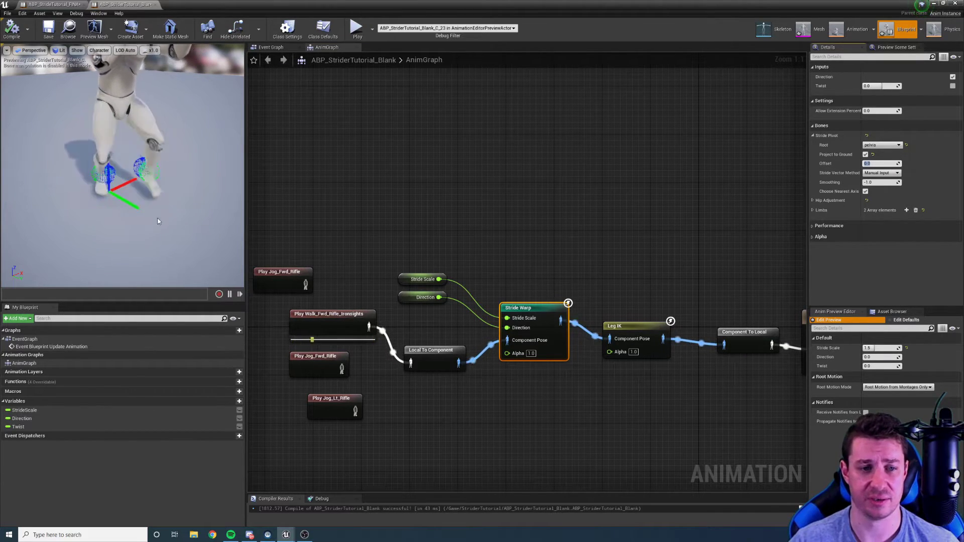
type("5")
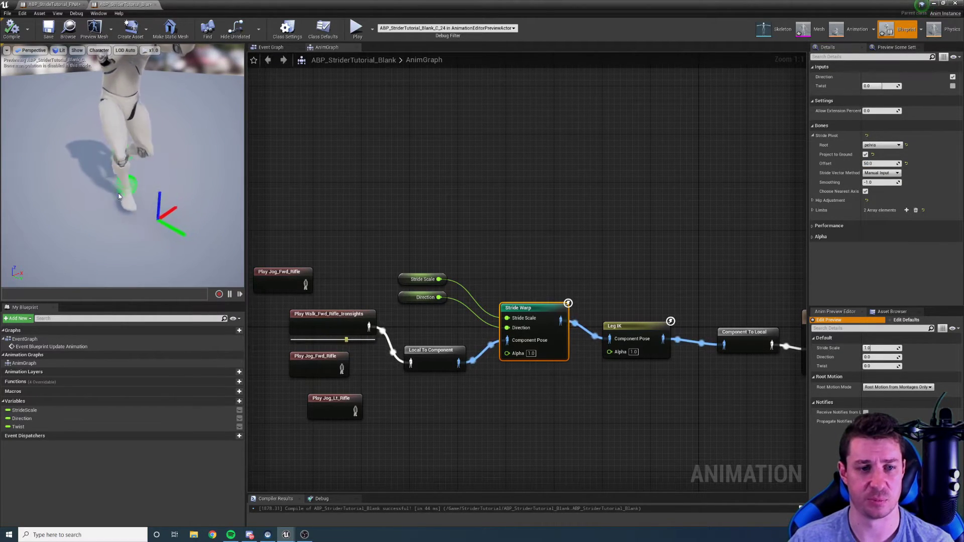
right_click_drag(119, 196, 168, 165)
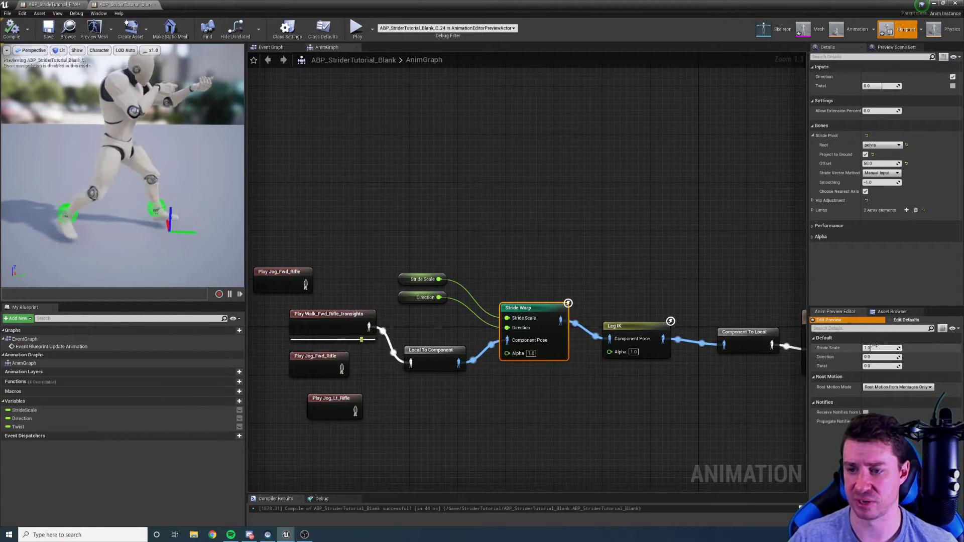
left_click_drag(874, 347, 914, 346)
- Feed the lower Jog_Fwd_Rifle animation into Local To Component instead of the walk, compile, and vary the preview Stride Scale
left_click_drag(341, 369, 411, 362)
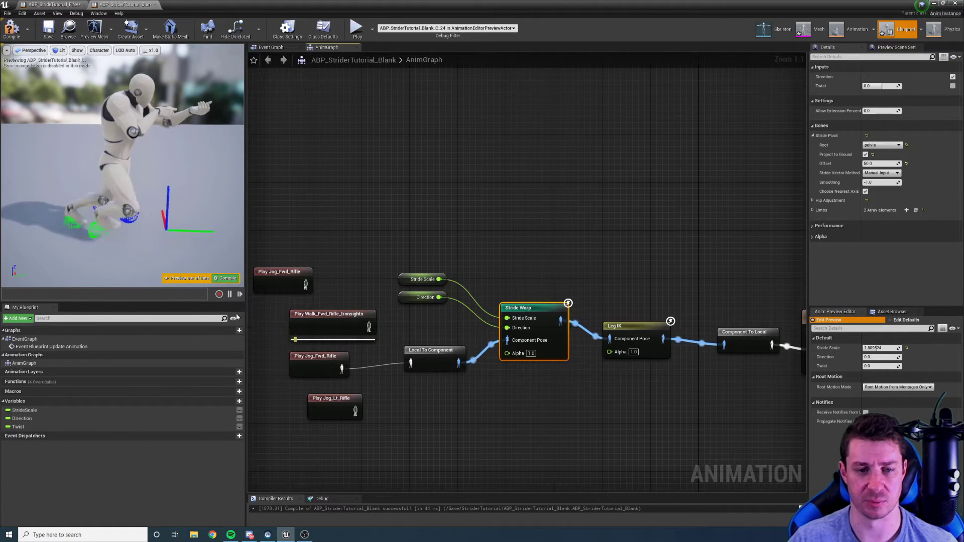
left_click(227, 278)
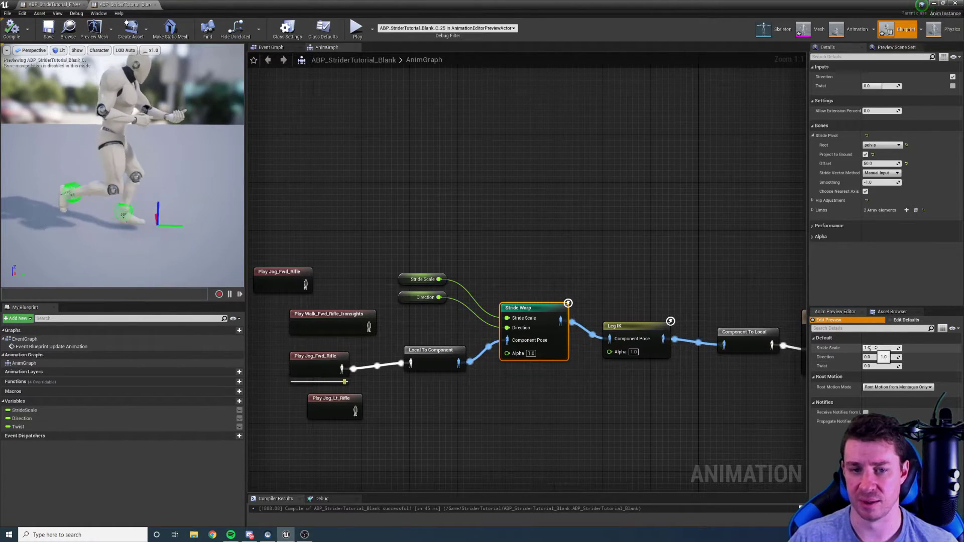
mouse_move(874, 347)
left_mouse_down()
mouse_move(888, 348)
mouse_move(874, 347)
left_mouse_up()
- Set the Stride Pivot Offset to -50, compile, and raise the preview Stride Scale to about 2.14
left_click(877, 165)
type("-50")
key("Return")
left_click(228, 279)
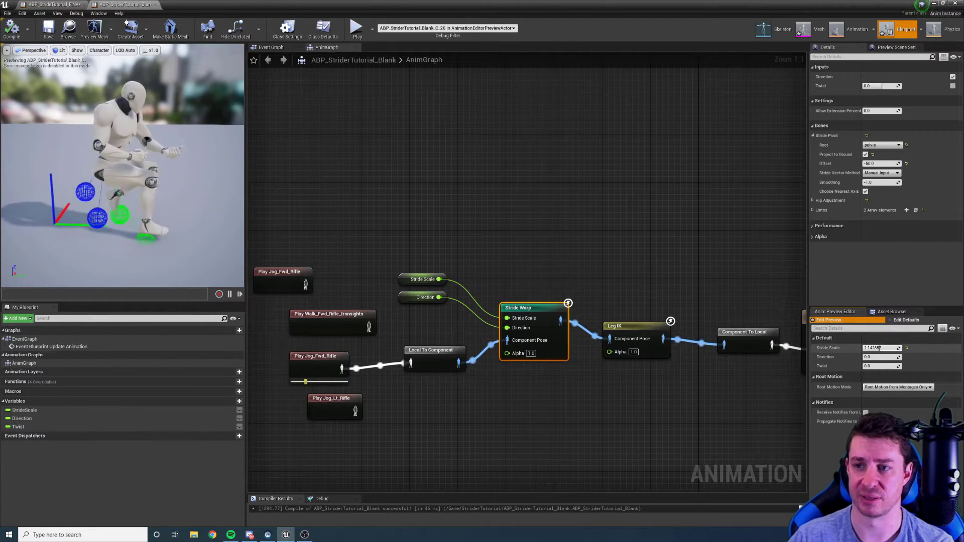
- Set the Stride Pivot Offset back to 0 and compile
left_click(877, 164)
type("0")
key("Return")
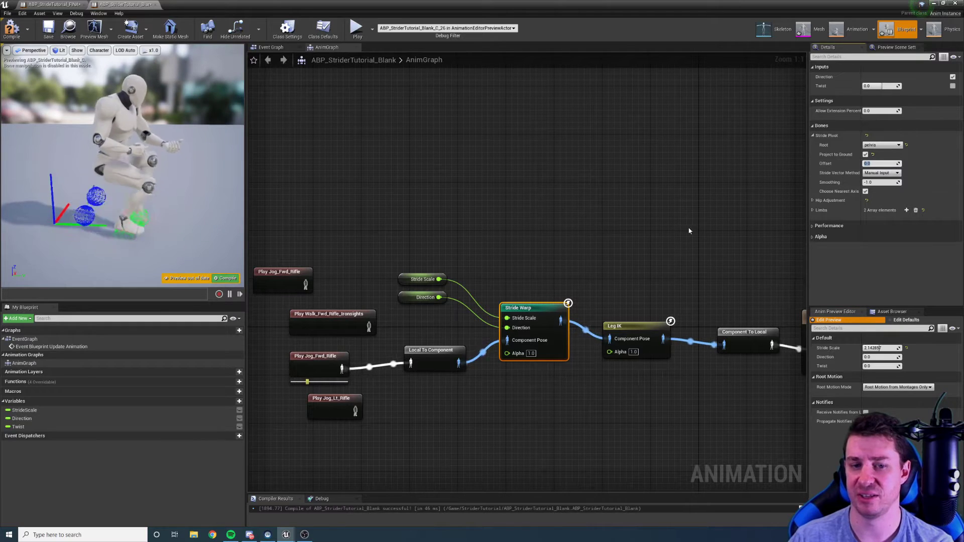
left_click(225, 281)
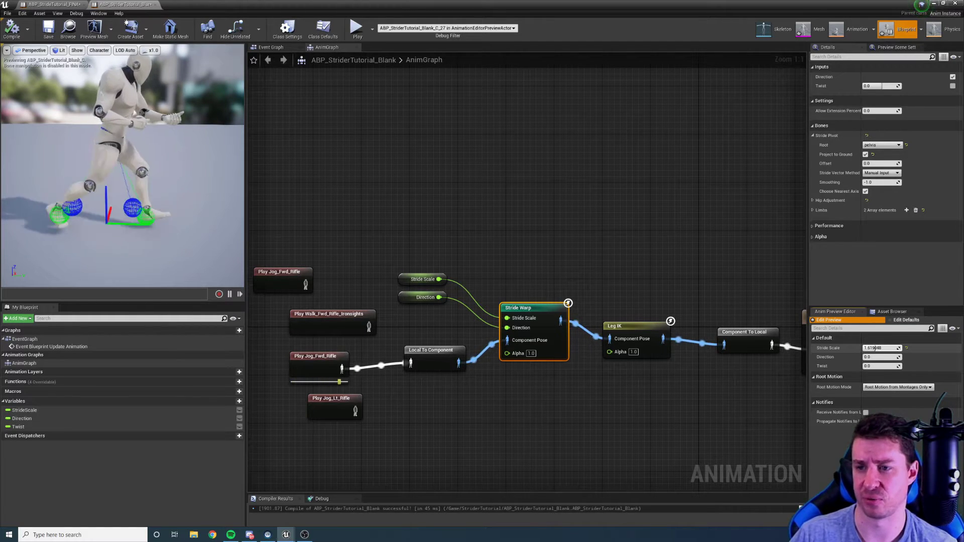
- Lower the preview Stride Scale to 0 to test the jog with the centred stride pivot
left_click_drag(875, 347, 866, 348)
left_click(877, 348)
type("0.0")
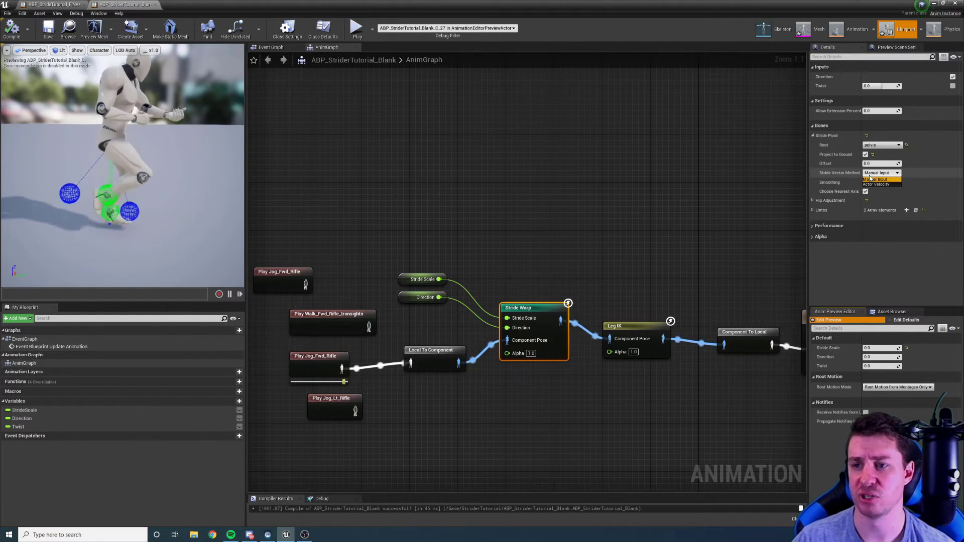
- Examine the Stride Vector Method options, the Direction variable and the Event Graph, returning to Stride Warp in the AnimGraph
left_click(579, 278)
left_click(401, 297)
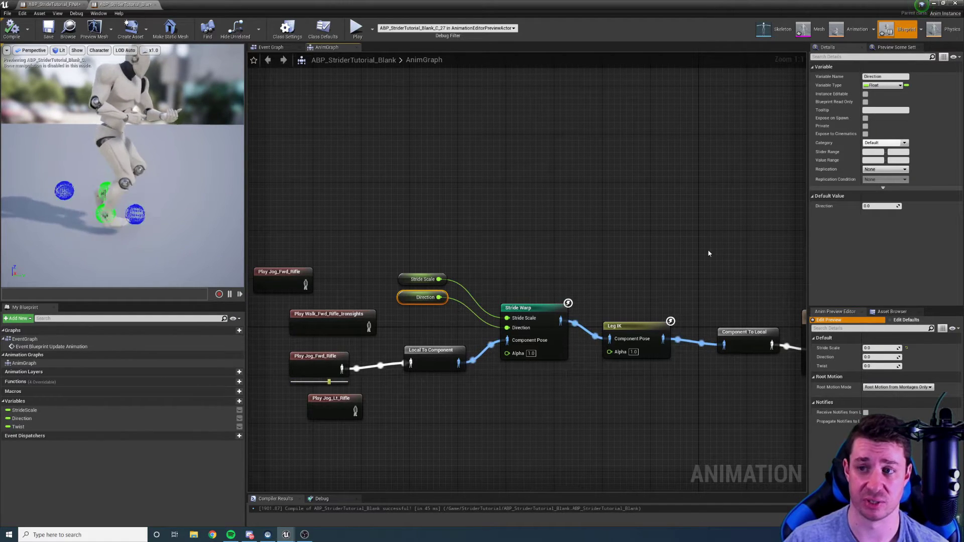
left_click(524, 308)
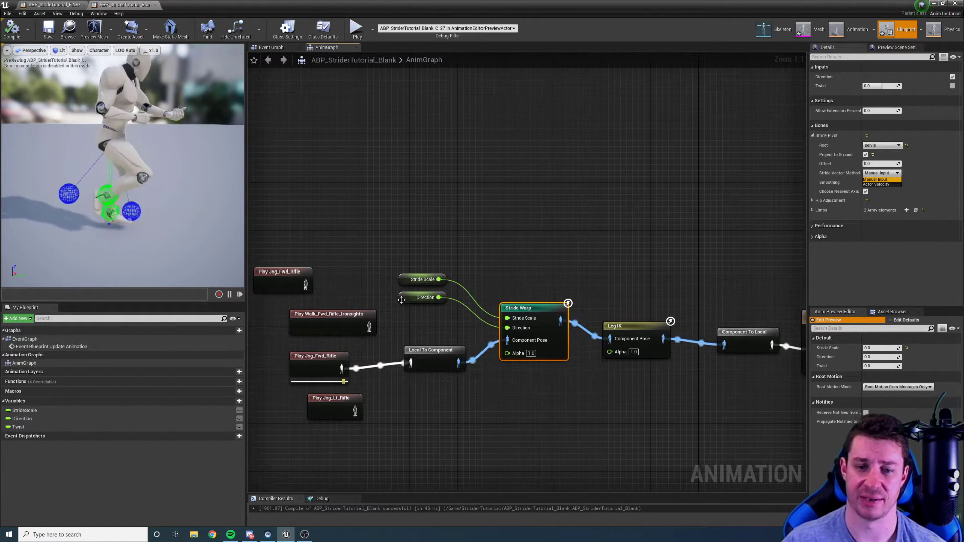
left_click(327, 162)
left_click(284, 60)
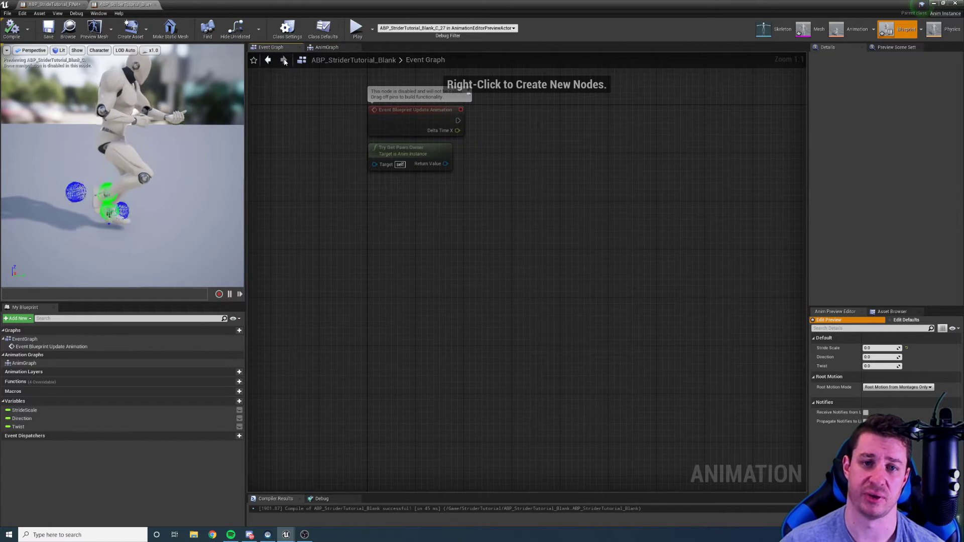
left_click(327, 47)
left_click(526, 307)
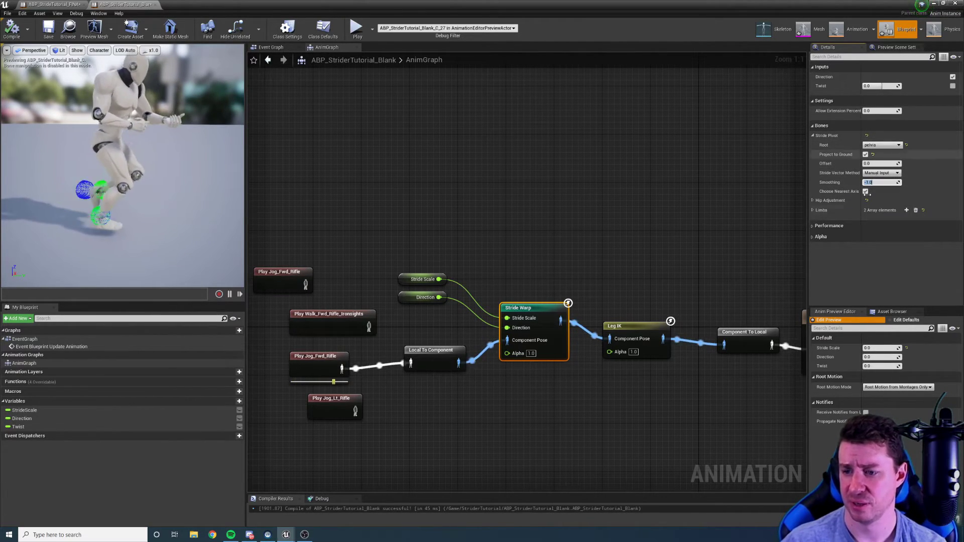
- Raise the preview Stride Scale to about 1.43 and test Direction values of about 24.3, 0 and 90
left_click_drag(872, 348, 899, 357)
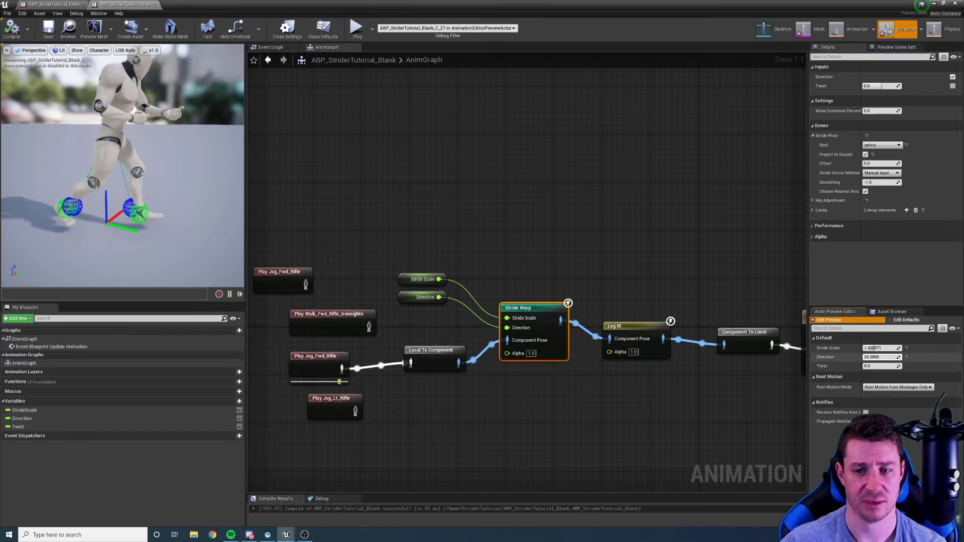
left_click(885, 358)
type("0")
key("Return")
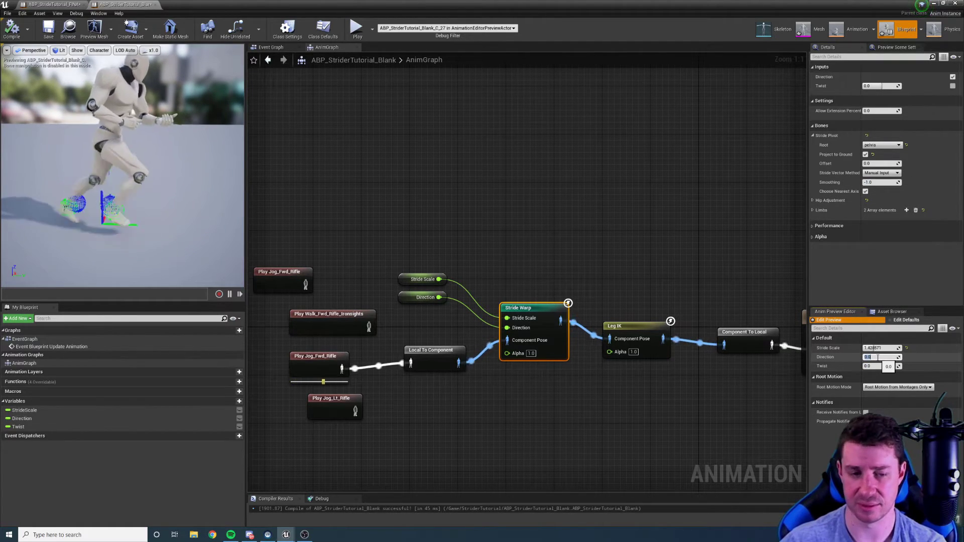
type("90")
key("Return")
- Set the Stride Pivot Smoothing on Stride Warp to 100 and compile
left_click(878, 183)
type("100")
key("Return")
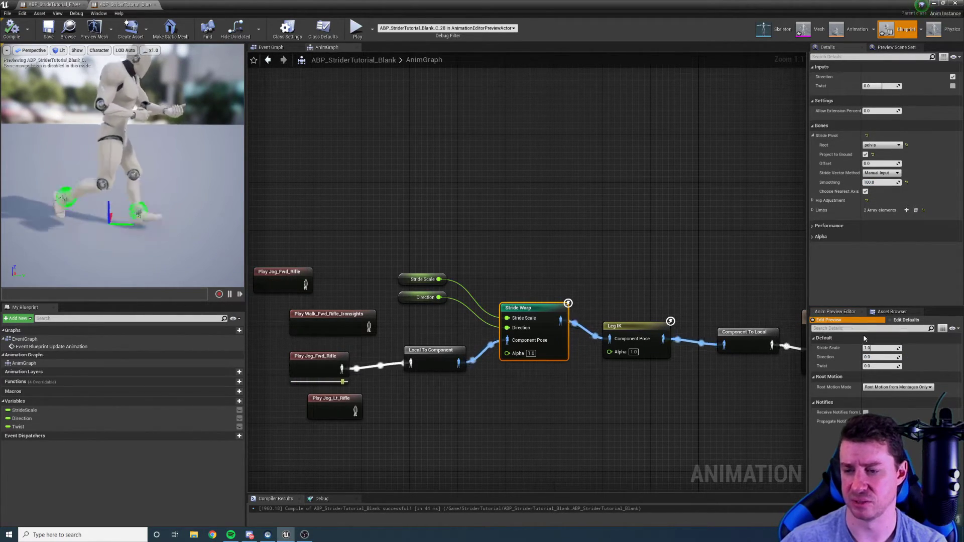
- Set the Stride Pivot Smoothing on Stride Warp to 360 and compile
left_click(878, 183)
type("30")
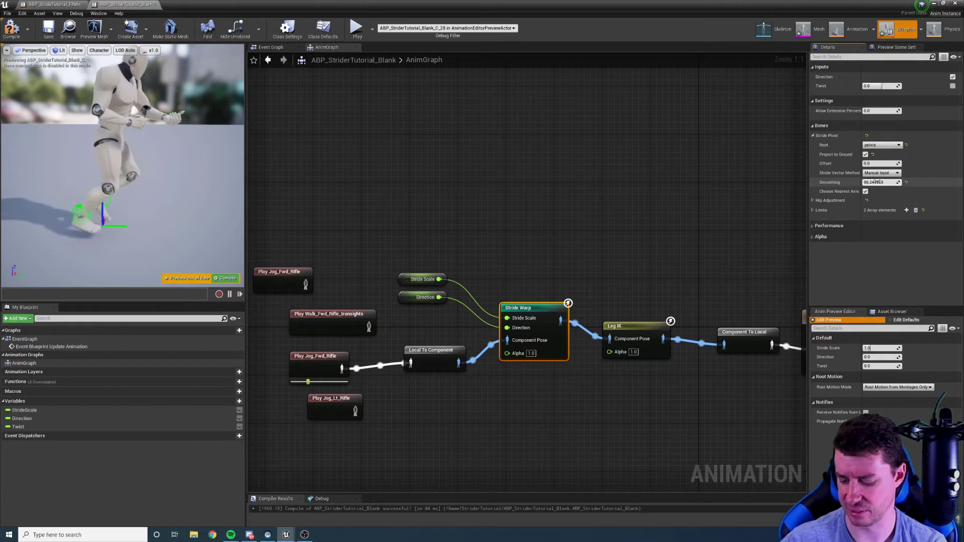
type("0")
key("Return")
left_click(228, 279)
- Test preview Direction values of 90 and 180 with the new smoothing
left_click(879, 357)
type("90")
key("Return")
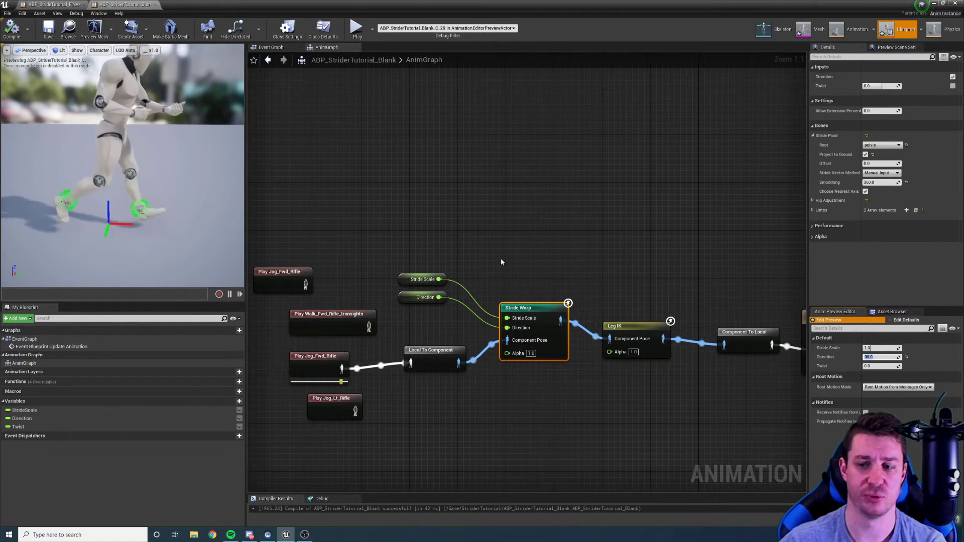
type("180")
key("Return")
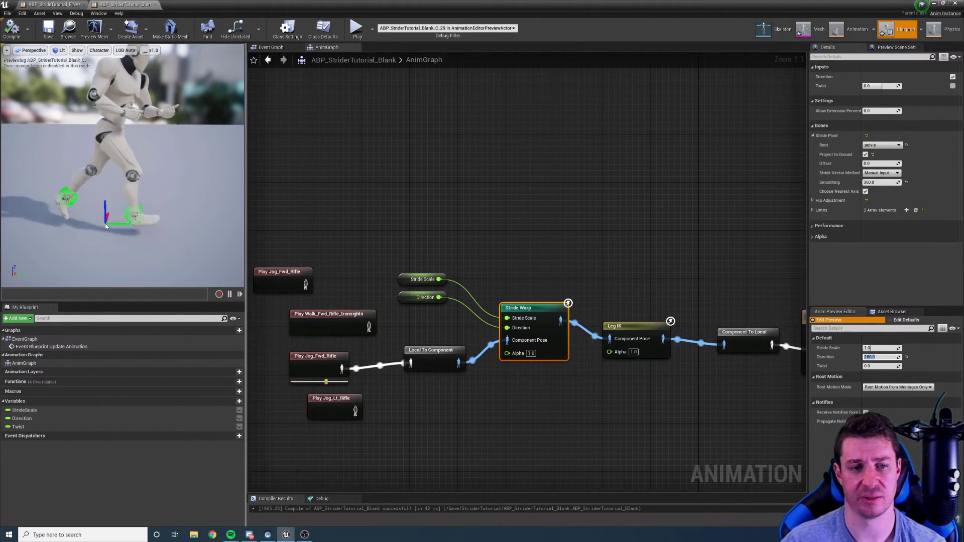
- Test a preview Direction of 180 with Choose Nearest Axis disabled, restoring Direction to 0 and re-enabling the option
left_click(866, 192)
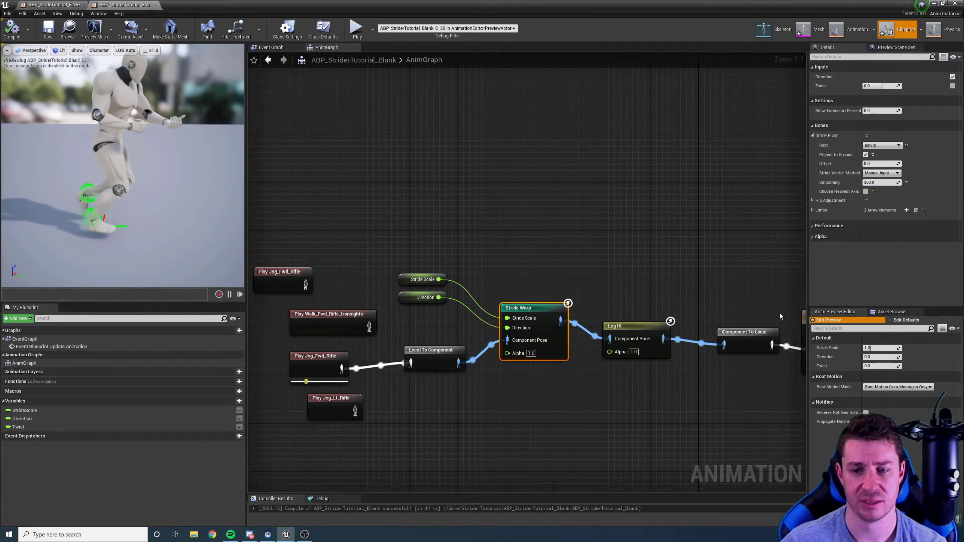
left_click(877, 357)
type("180")
key("Return")
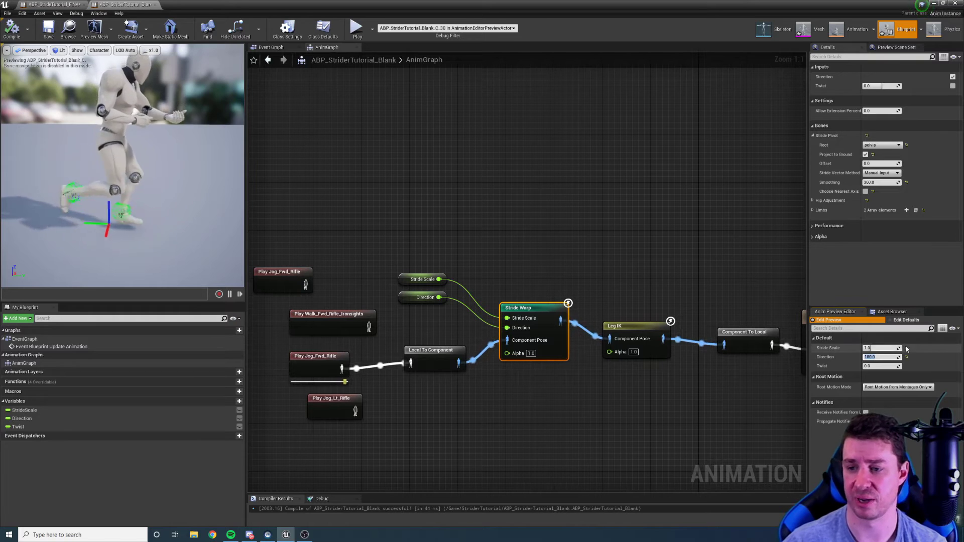
type("0")
key("Return")
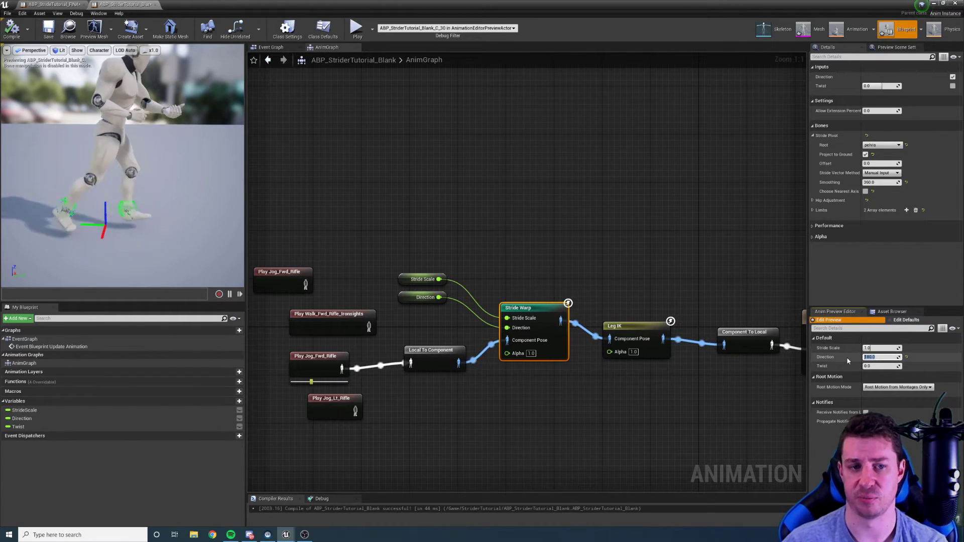
left_click(865, 192)
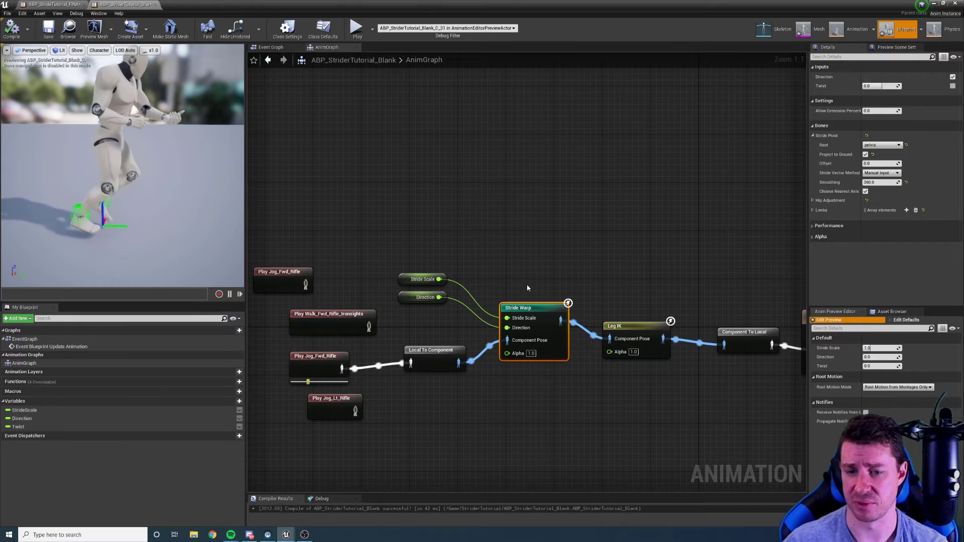
- Examine the Stride Pivot, Hip Adjustment and Limbs settings of Stride Warp, collapsing the Bones section
right_click_drag(563, 271, 508, 254)
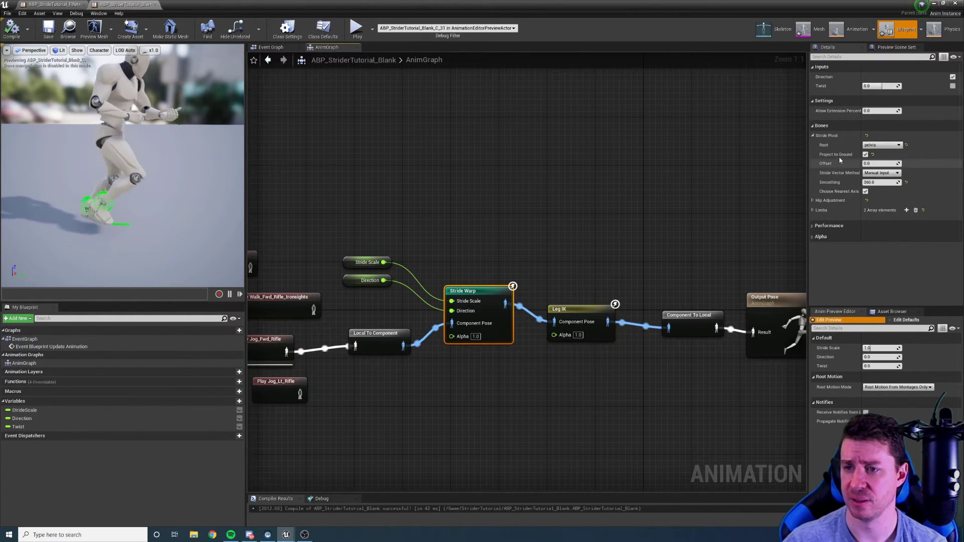
left_click(813, 136)
left_click(812, 144)
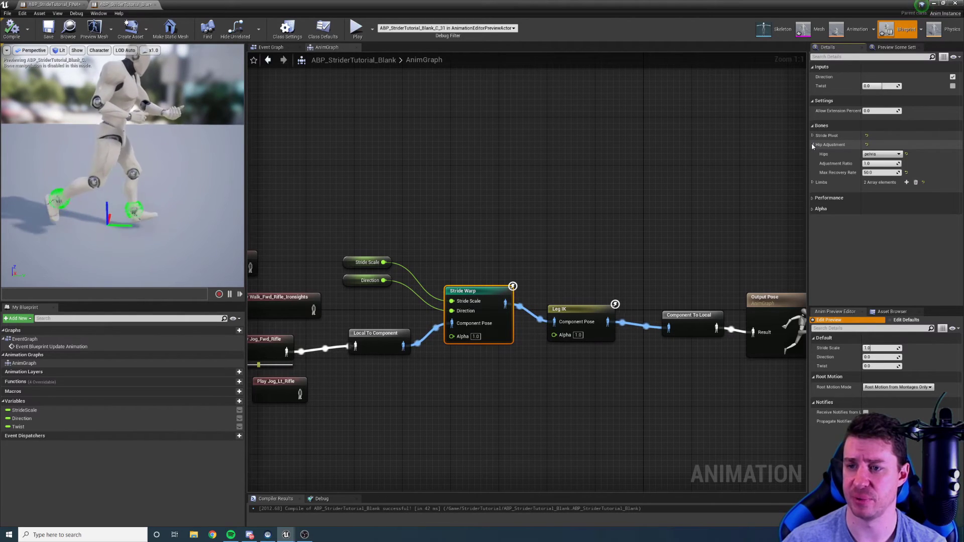
left_click(812, 144)
left_click(813, 154)
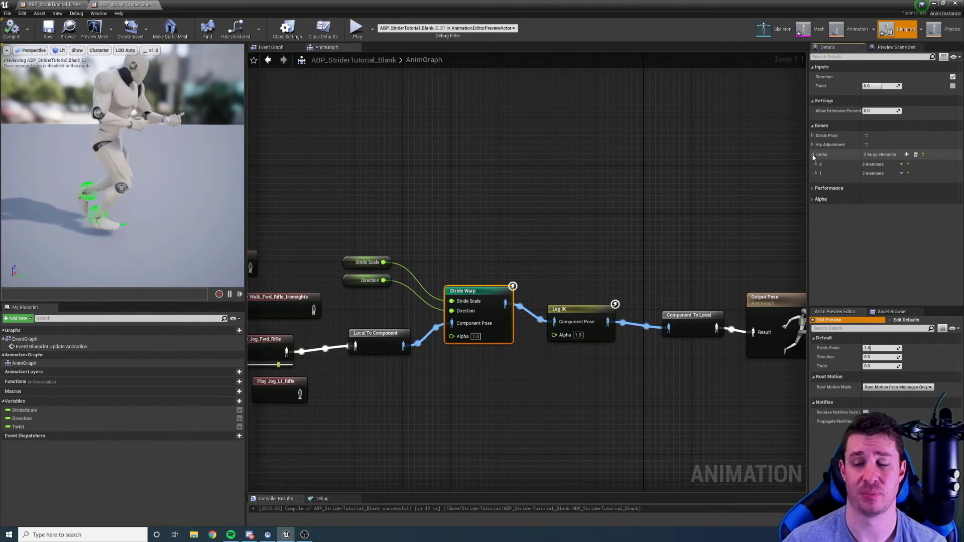
left_click(813, 155)
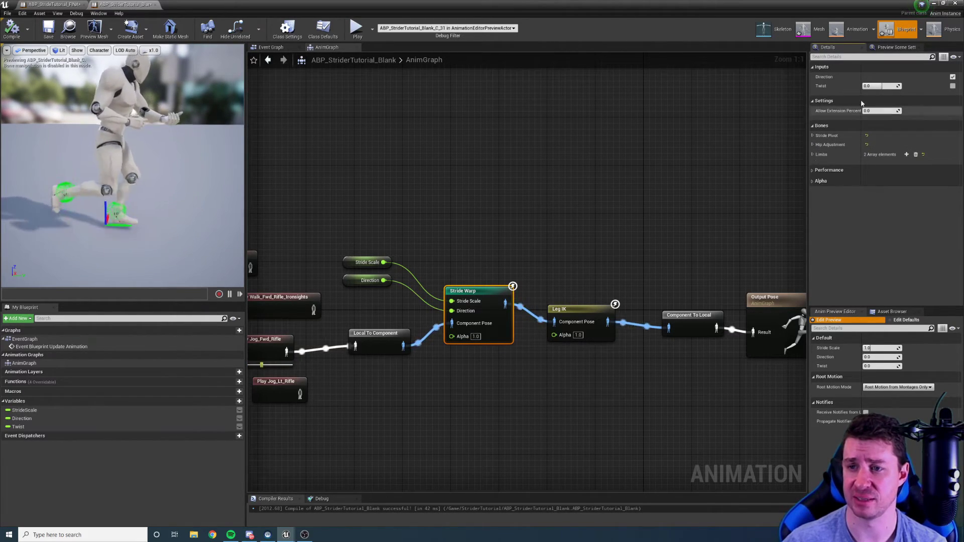
left_click(812, 126)
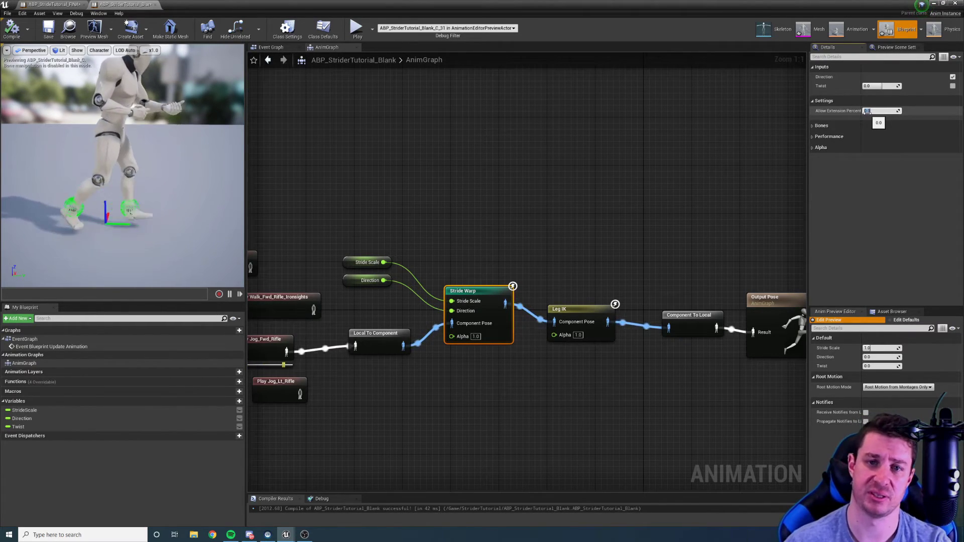
- Examine the leg extension at full jog stride in the paused preview for the Allow Extension Percent setting
left_click(867, 111)
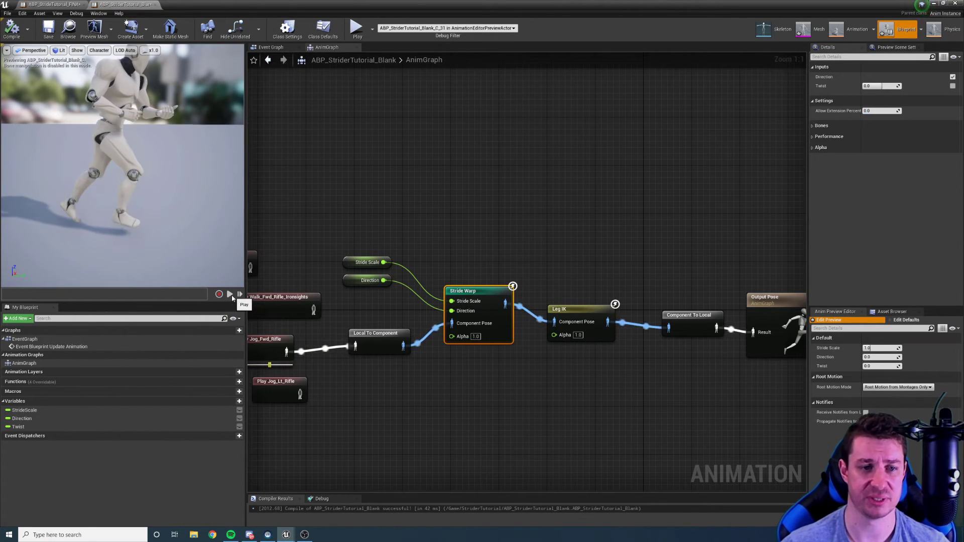
left_click(232, 297)
right_click_drag(174, 220, 163, 241)
scroll(167, 241, "down", 5)
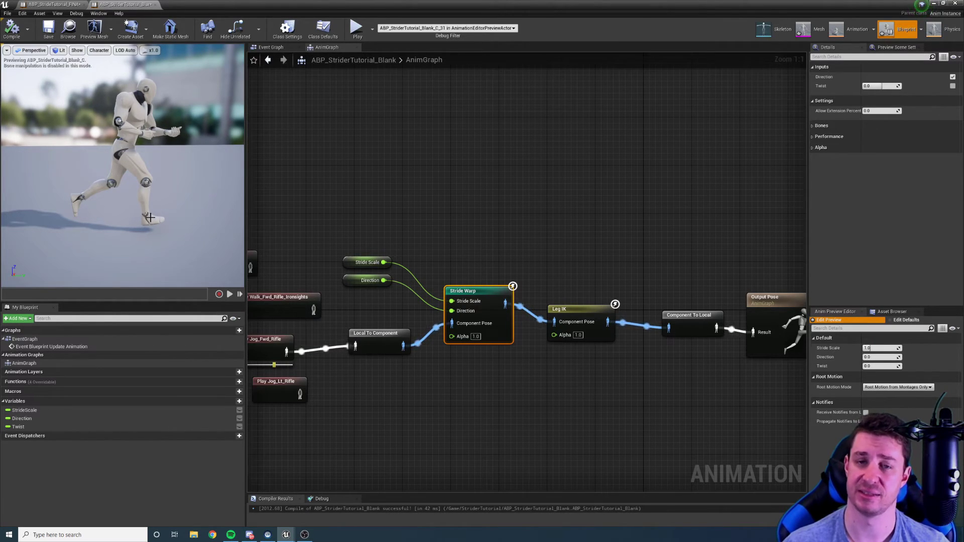
right_click_drag(145, 177, 155, 173)
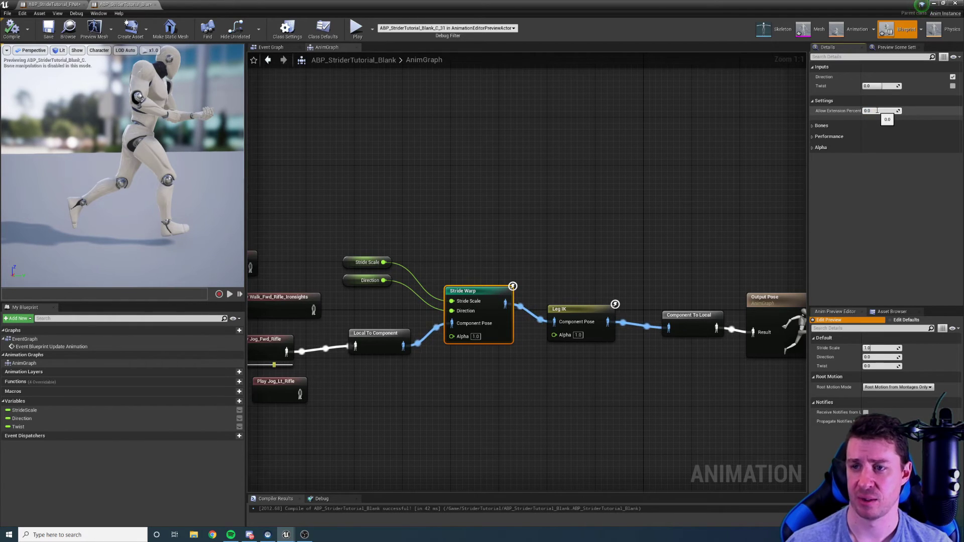
- Set Allow Extension Percent on Stride Warp to 1, compile and resume the preview
mouse_move(857, 114)
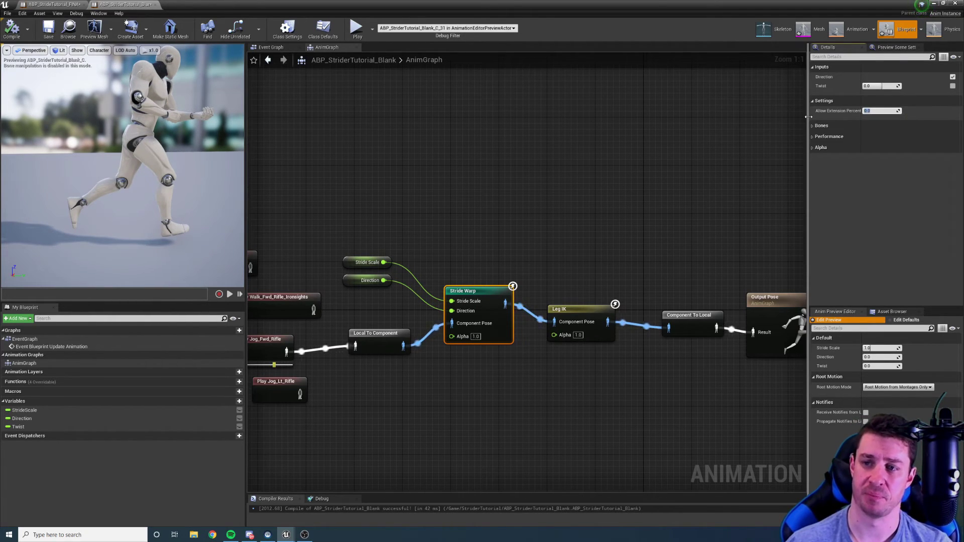
left_click_drag(807, 117, 787, 116)
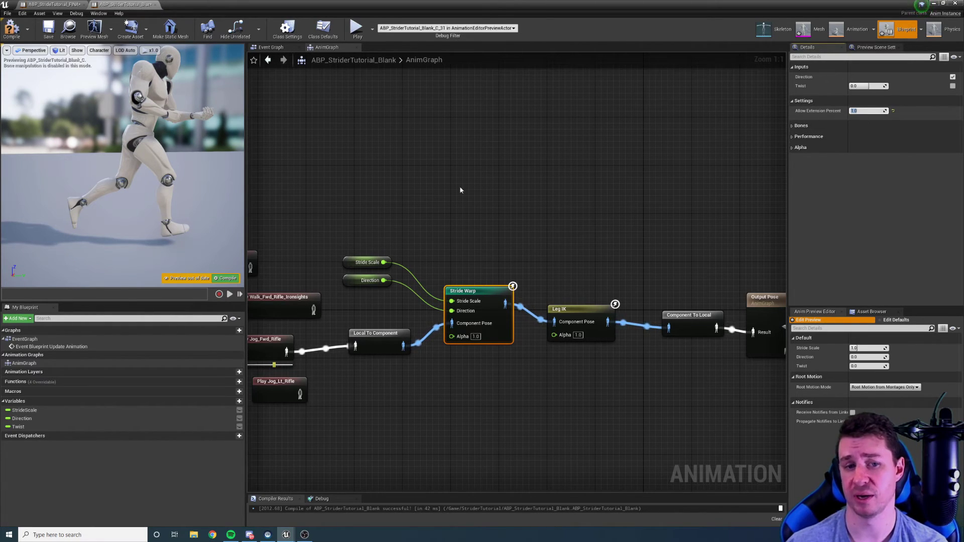
left_click(217, 280)
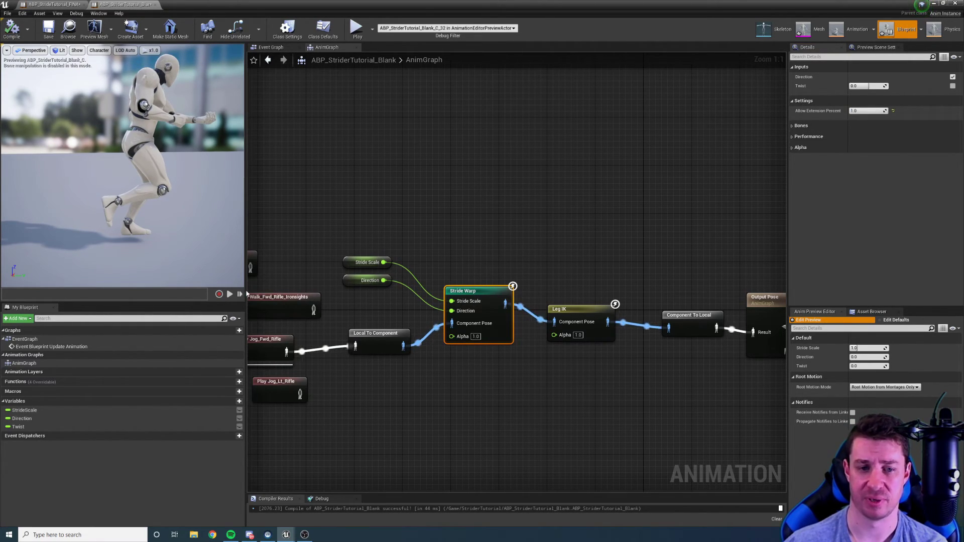
left_click(230, 293)
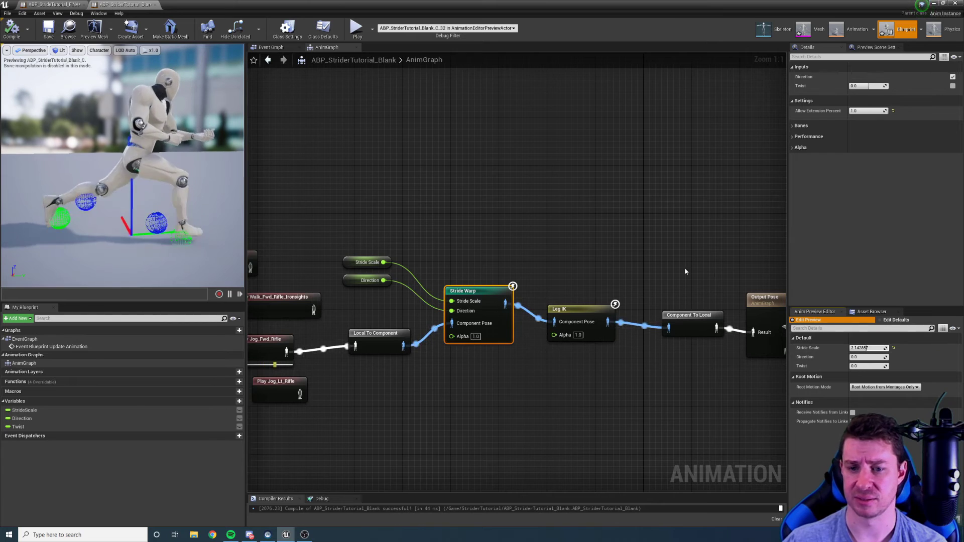
- Set the Hip Adjustment's Adjustment Ratio to 0.2, change Allow Extension Percent and compile
left_click(792, 127)
left_click(792, 144)
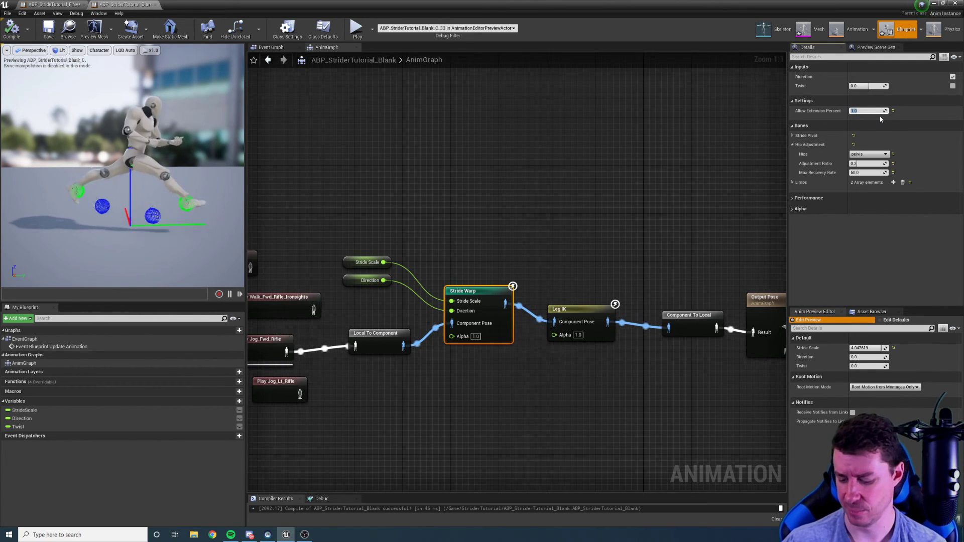
left_click(221, 280)
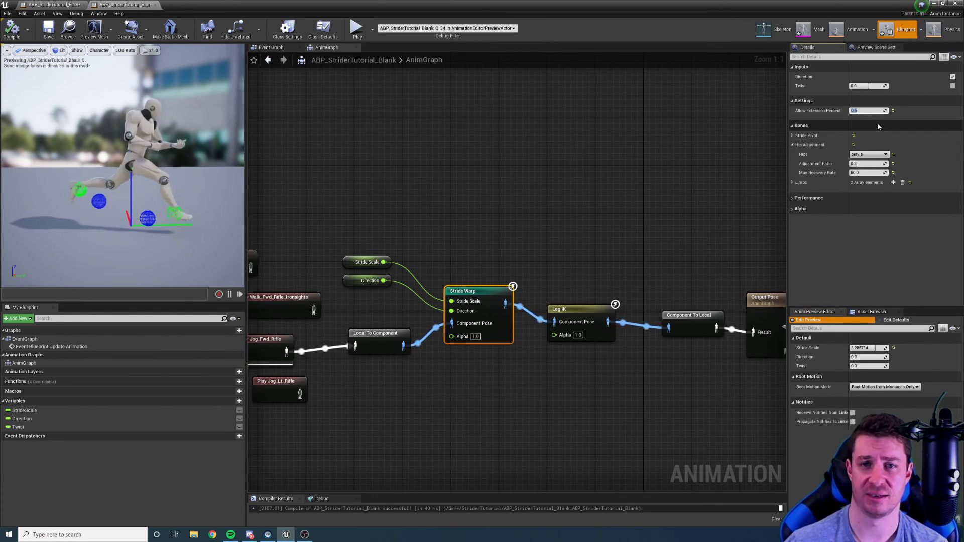
- Set Allow Extension Percent to 0, compile and lower the preview Stride Scale to about 1.52
type("0")
key("Return")
left_click(223, 279)
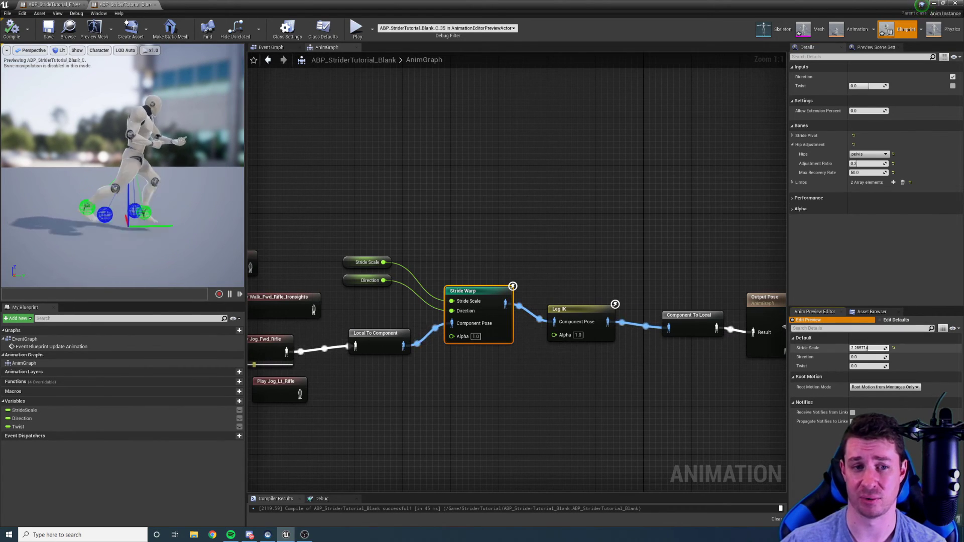
left_click_drag(867, 348, 854, 348)
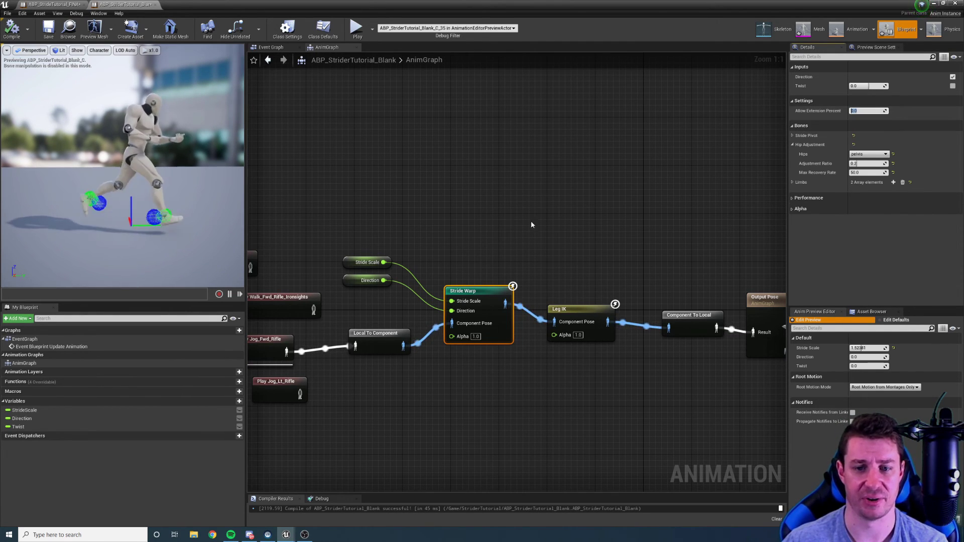
- Turn off the stride warp debug drawing with the console variable a.AnimNode.Warp.Stride.Debug
right_click_drag(456, 275, 477, 270)
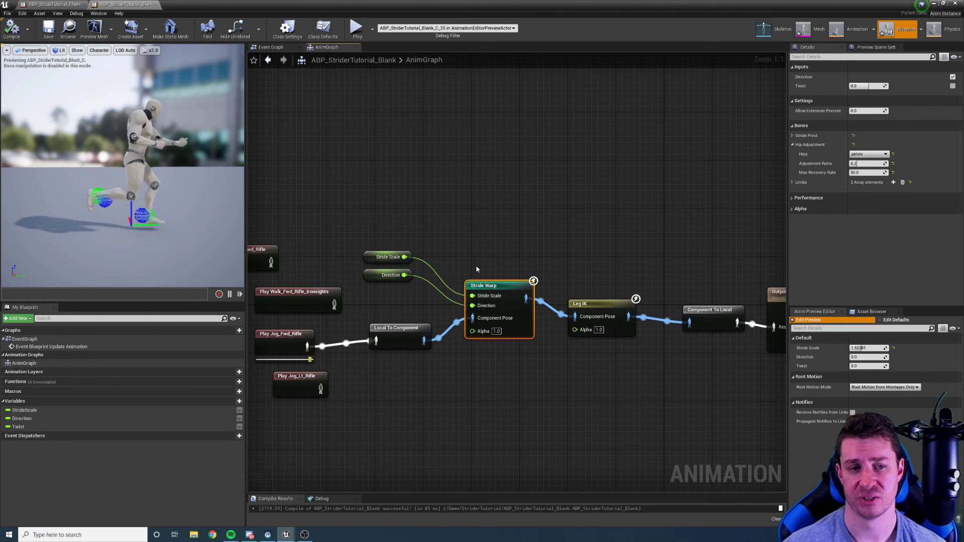
right_click_drag(501, 258, 496, 248)
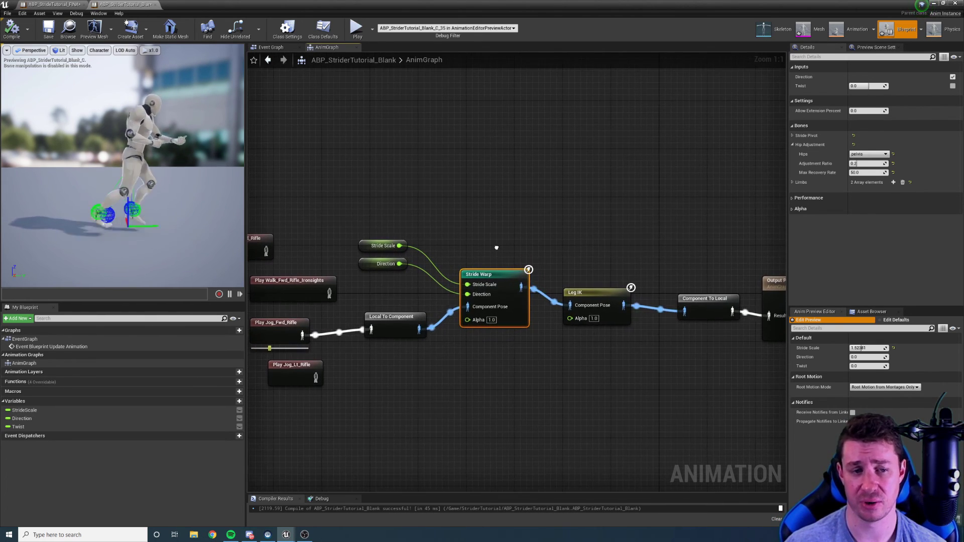
key("grave")
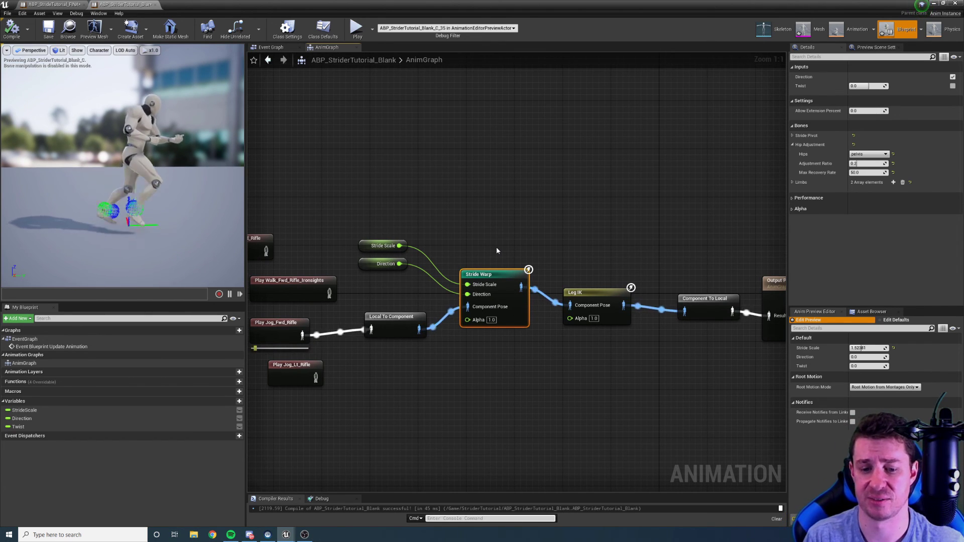
type("a.")
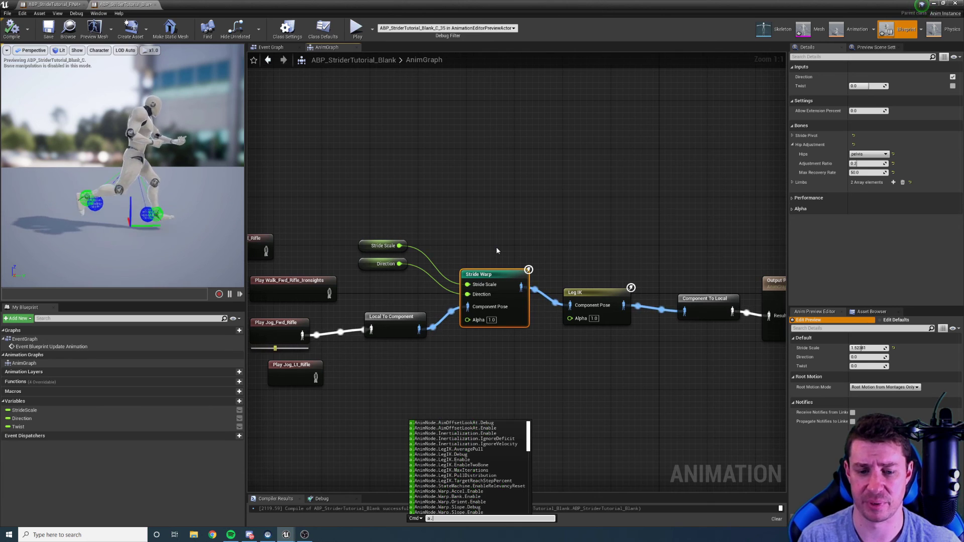
type("AnimNo")
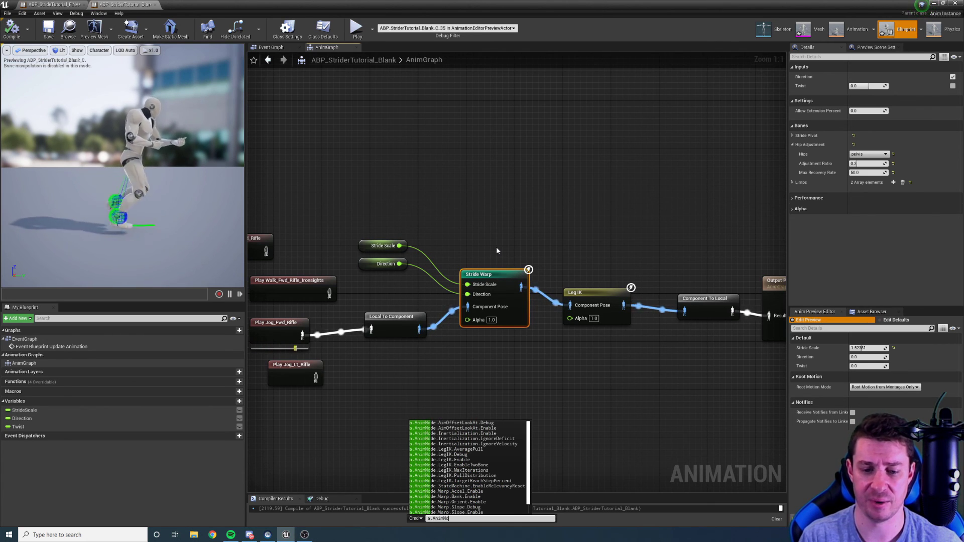
type("de.Warp")
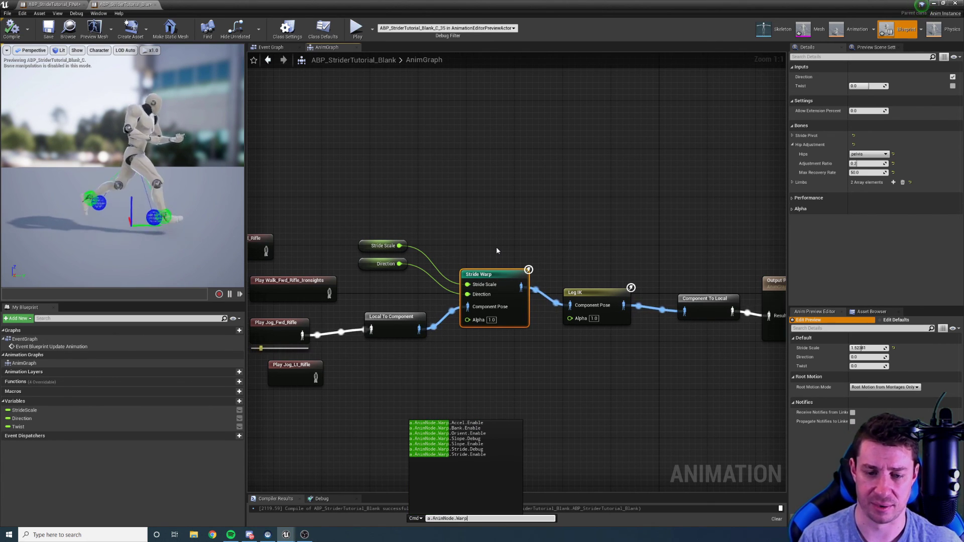
type(".St")
key("Down")
key("Down")
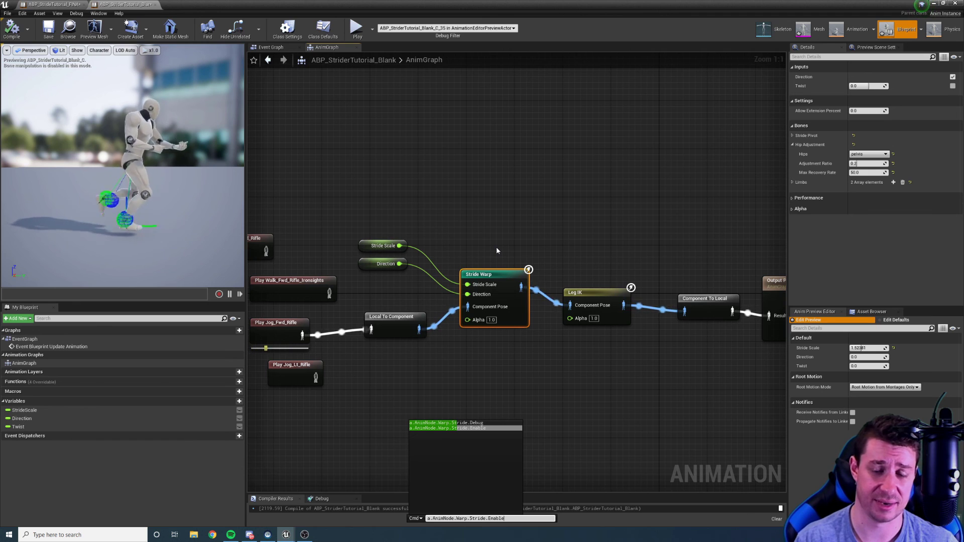
key("Up")
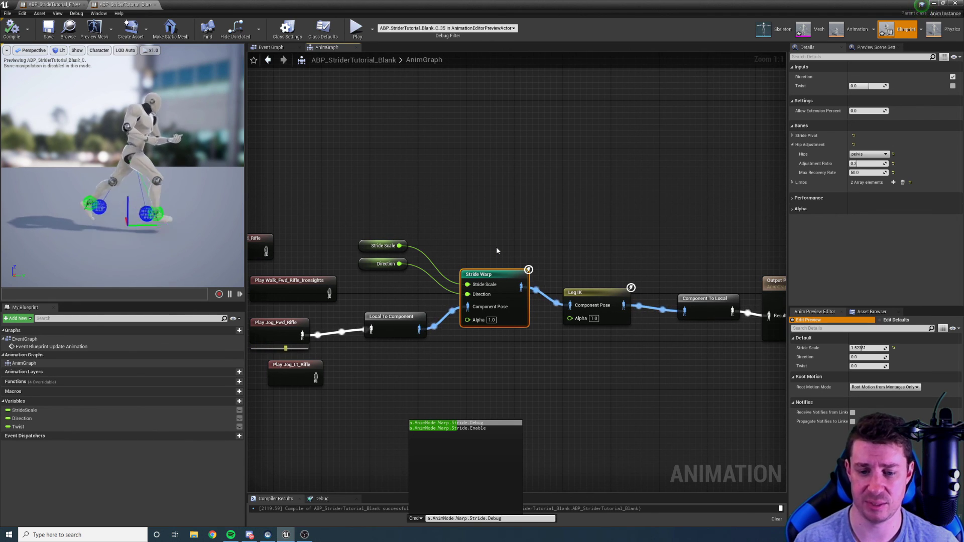
type("= 0")
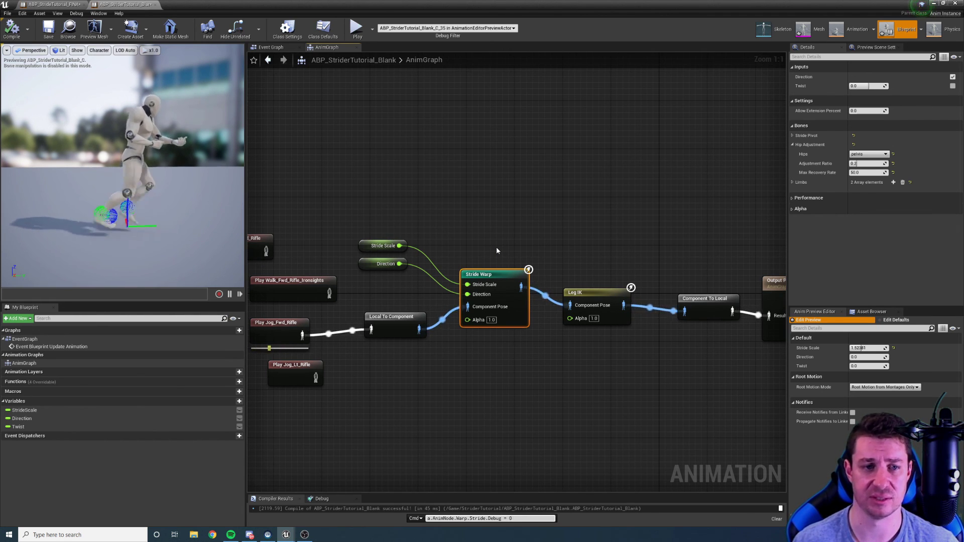
key("Return")
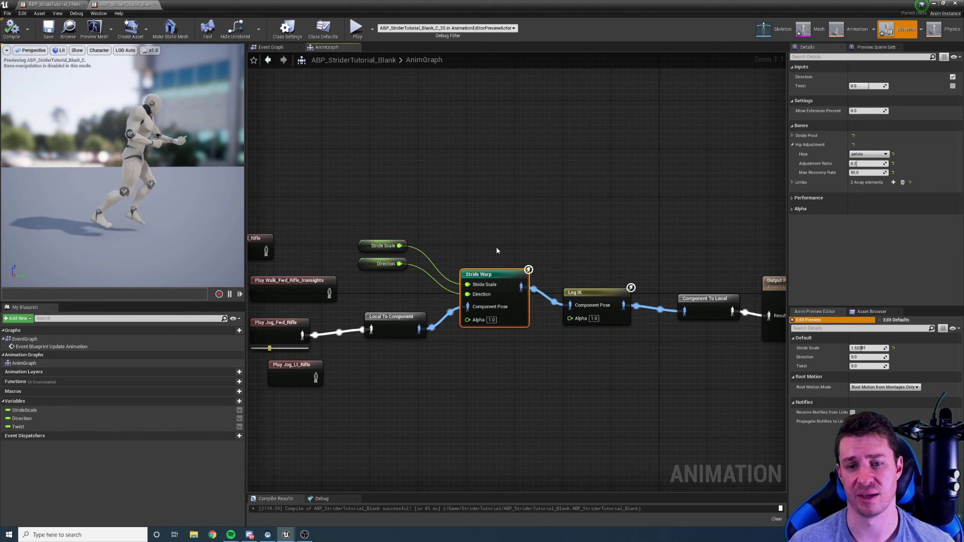